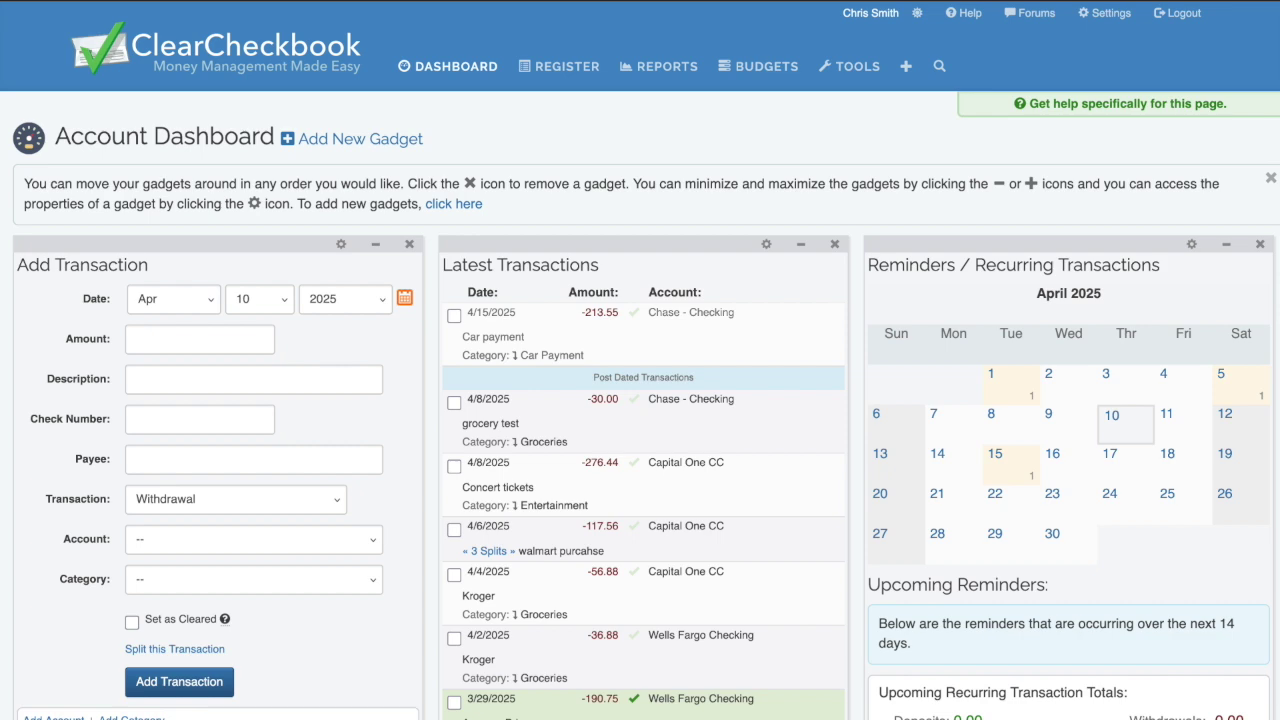
- Open the account management page in the settings and go to its Bank Connections section
click(1105, 13)
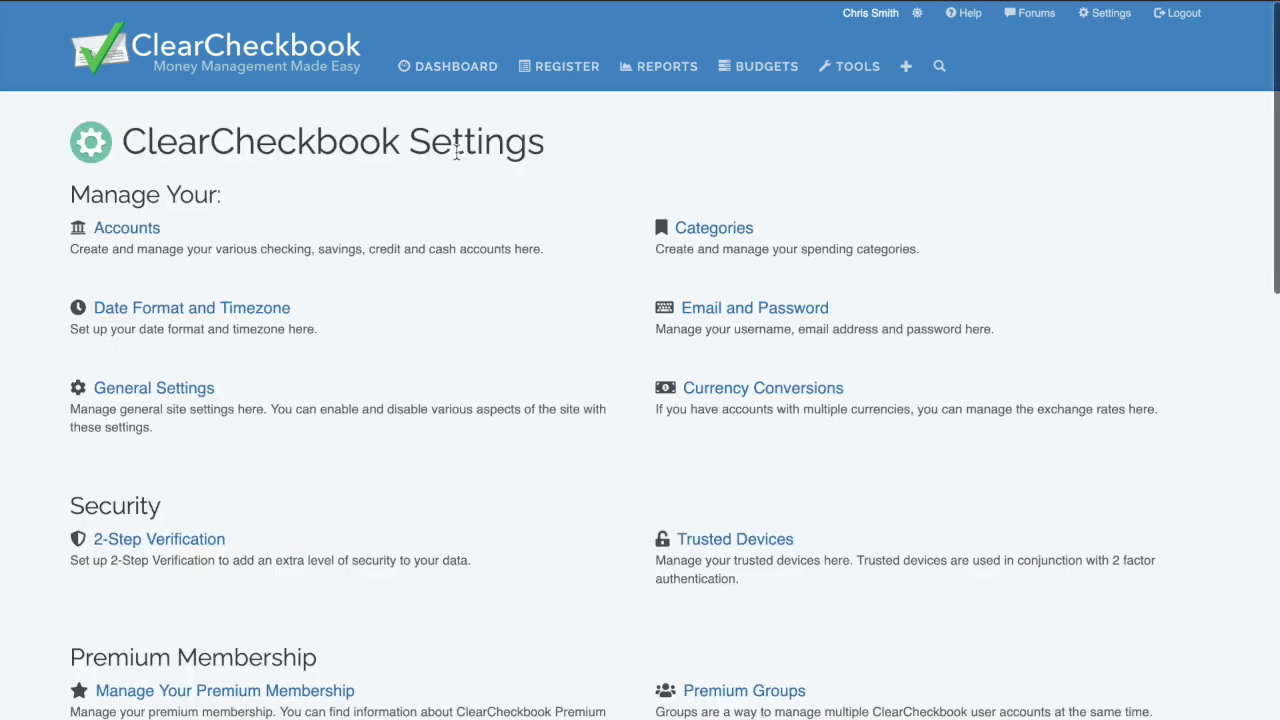
click(150, 230)
scroll(969, 277, down, 1)
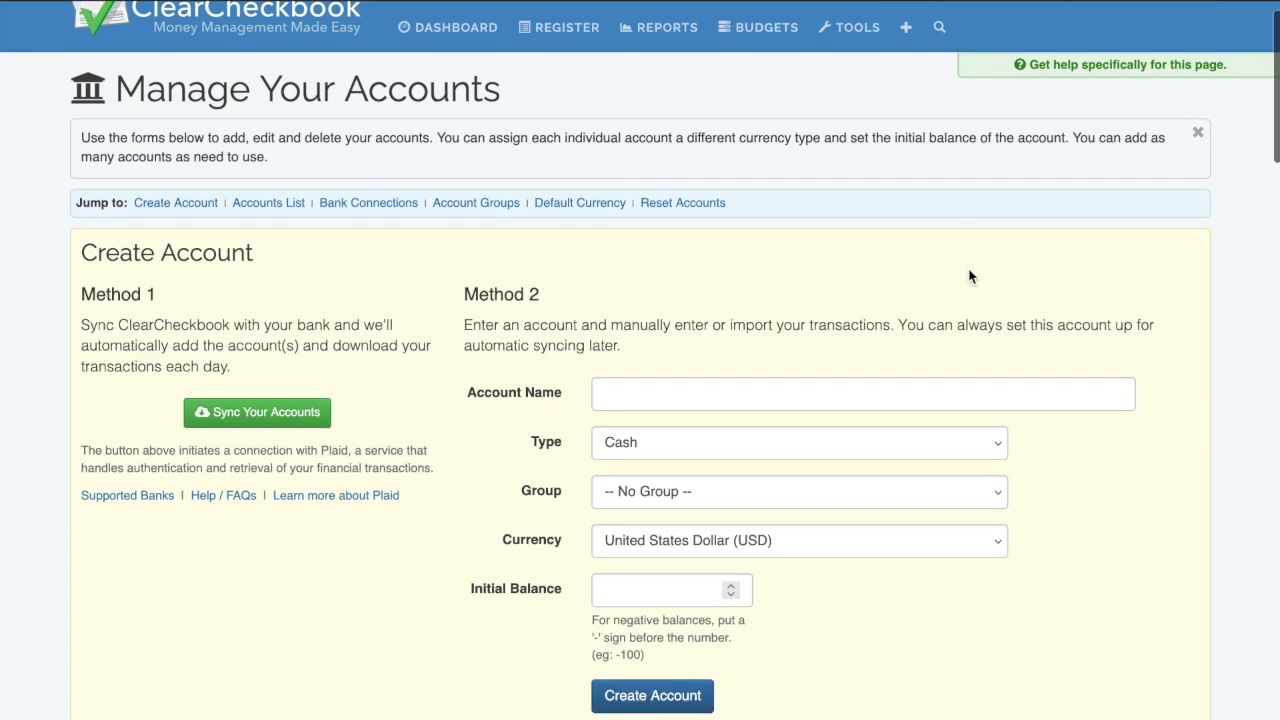
click(366, 204)
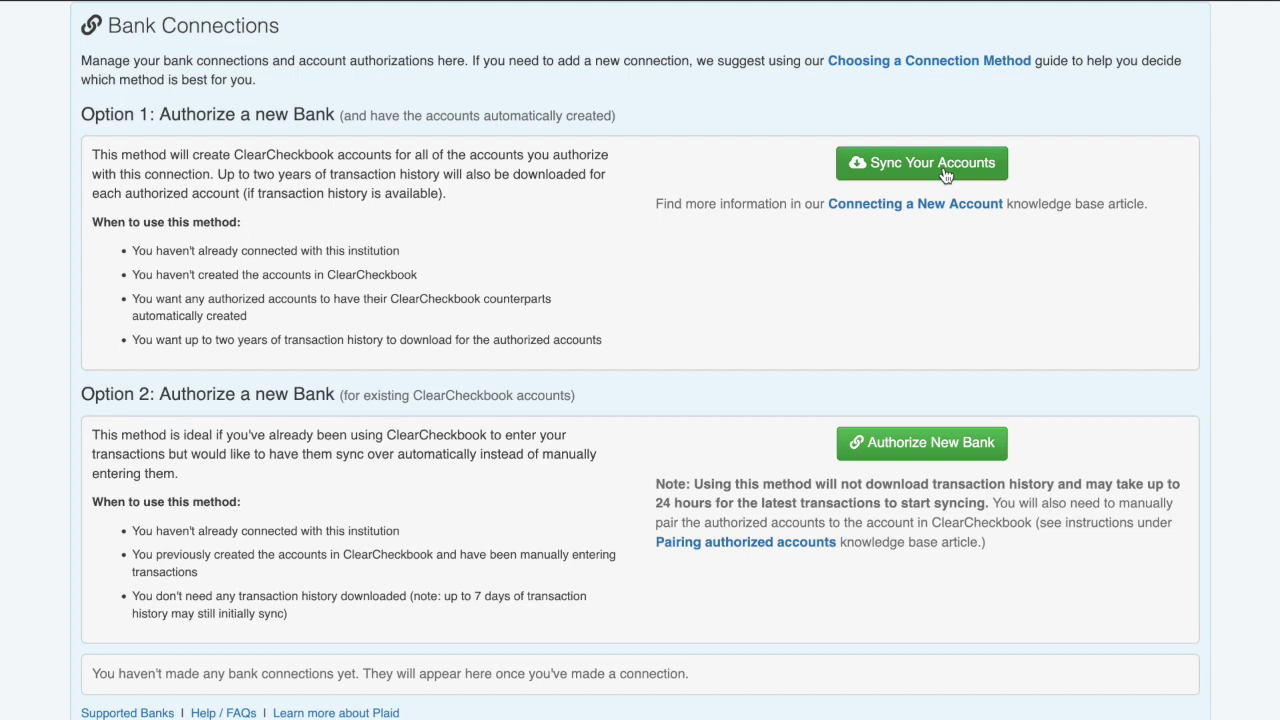
- Start syncing a new bank with automatically created accounts and proceed through Plaid as a guest
scroll(945, 175, up, 15)
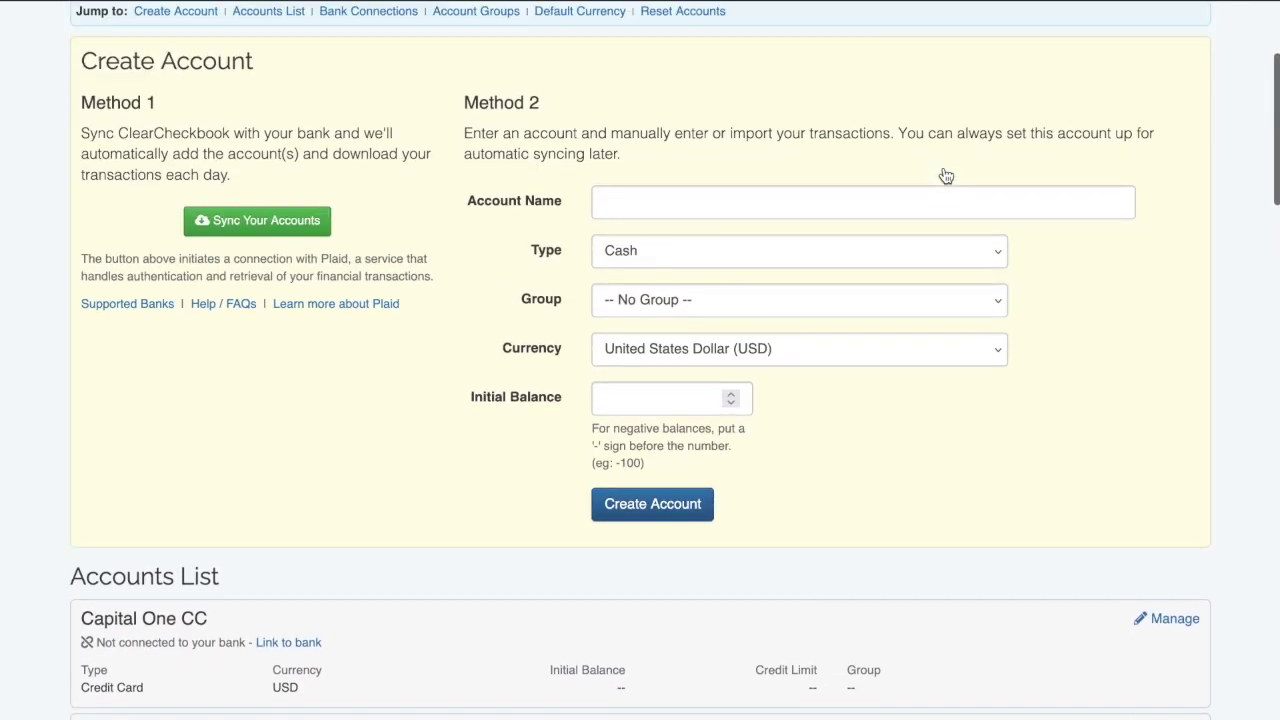
scroll(946, 176, up, 1)
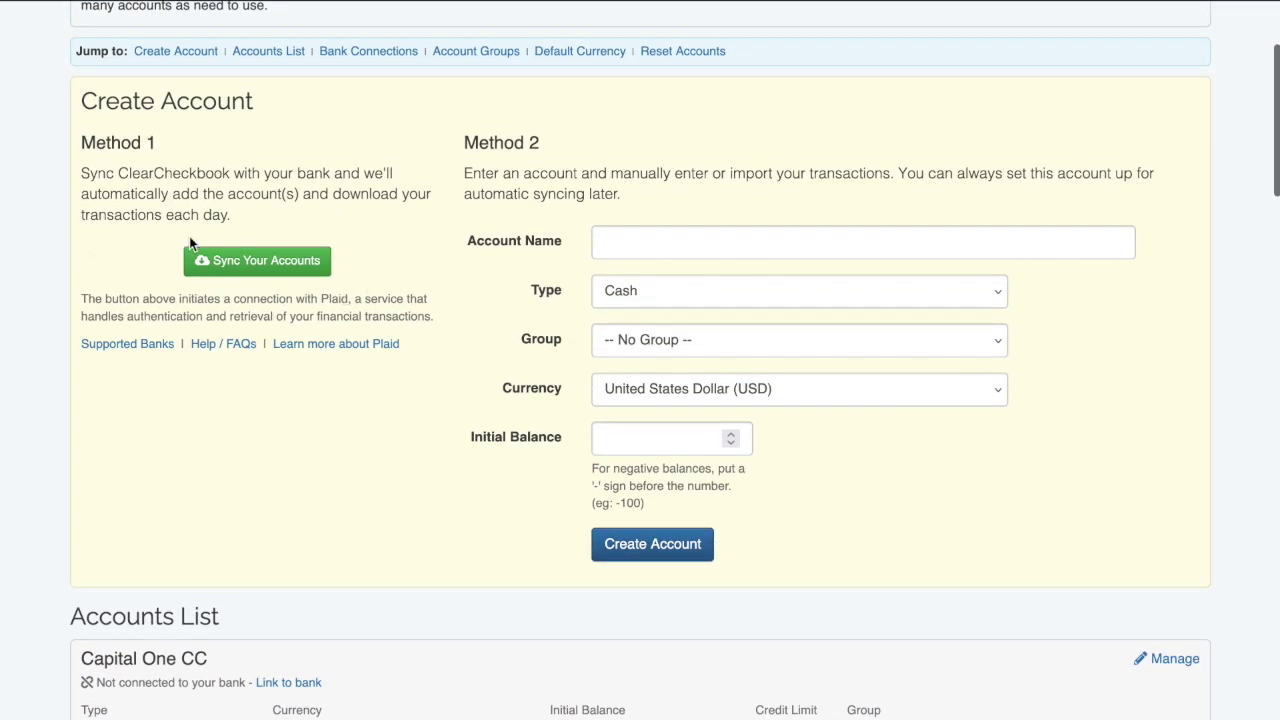
scroll(289, 294, down, 10)
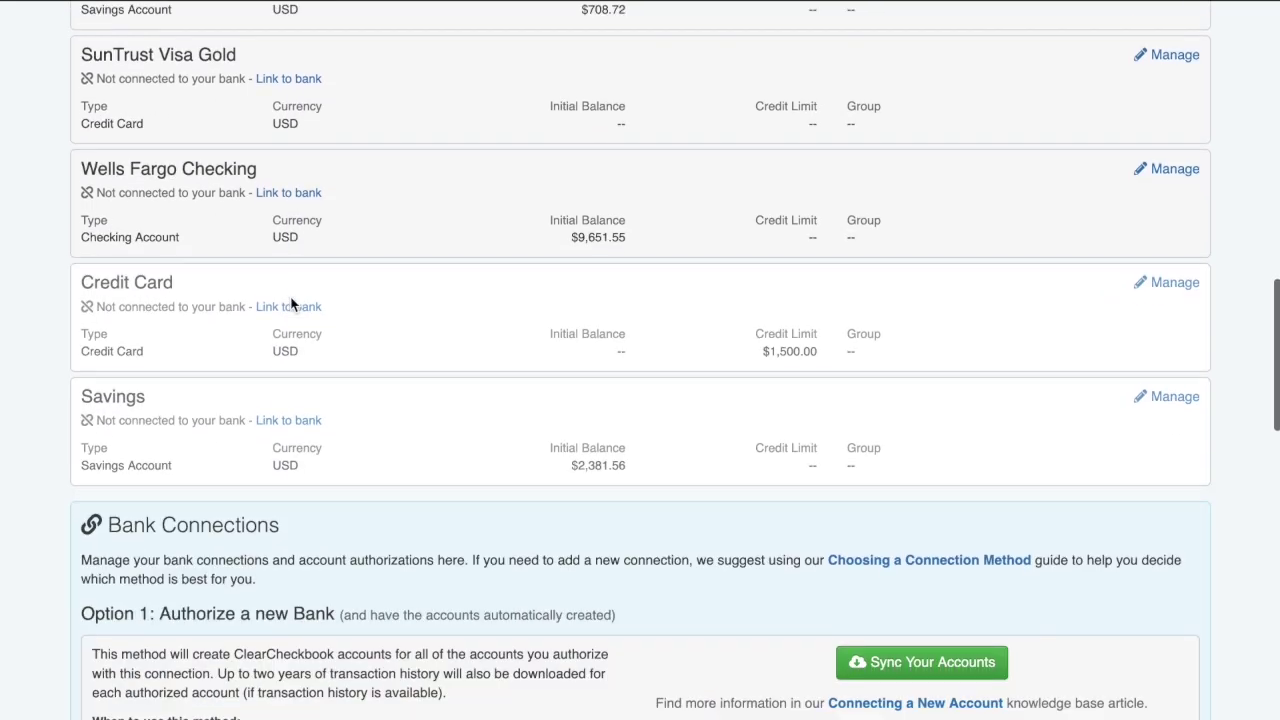
scroll(291, 304, down, 5)
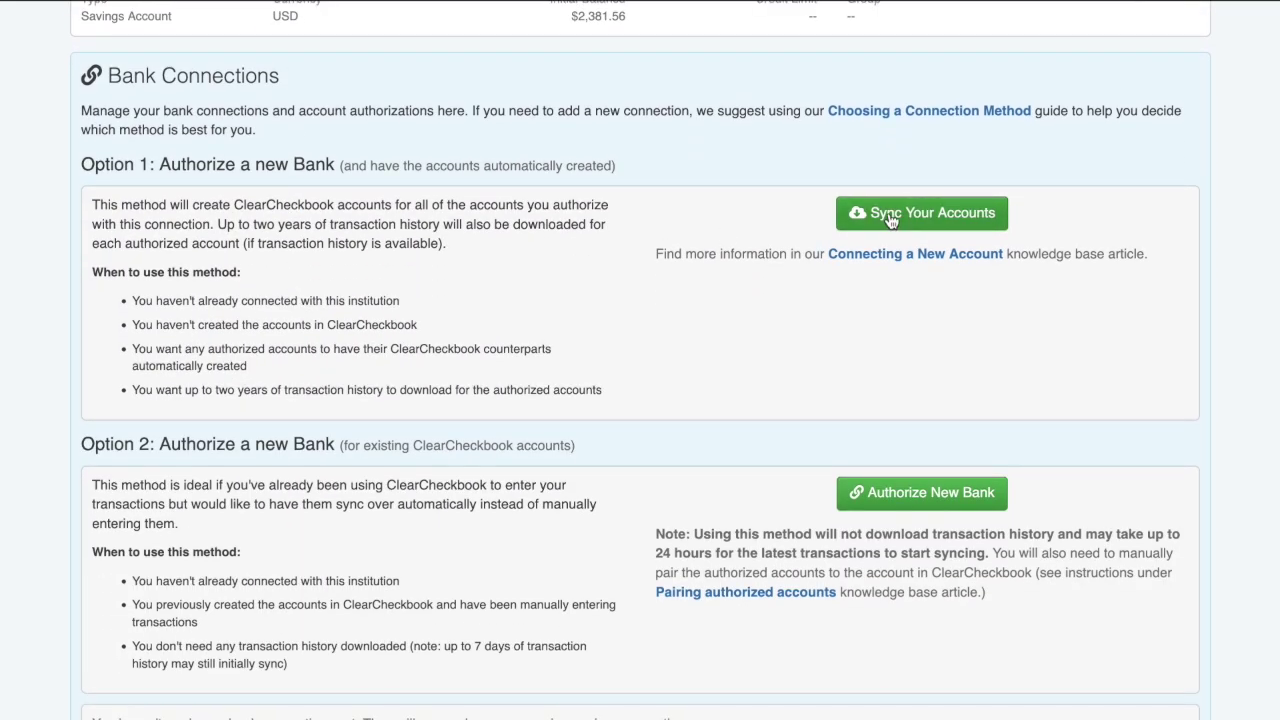
click(890, 218)
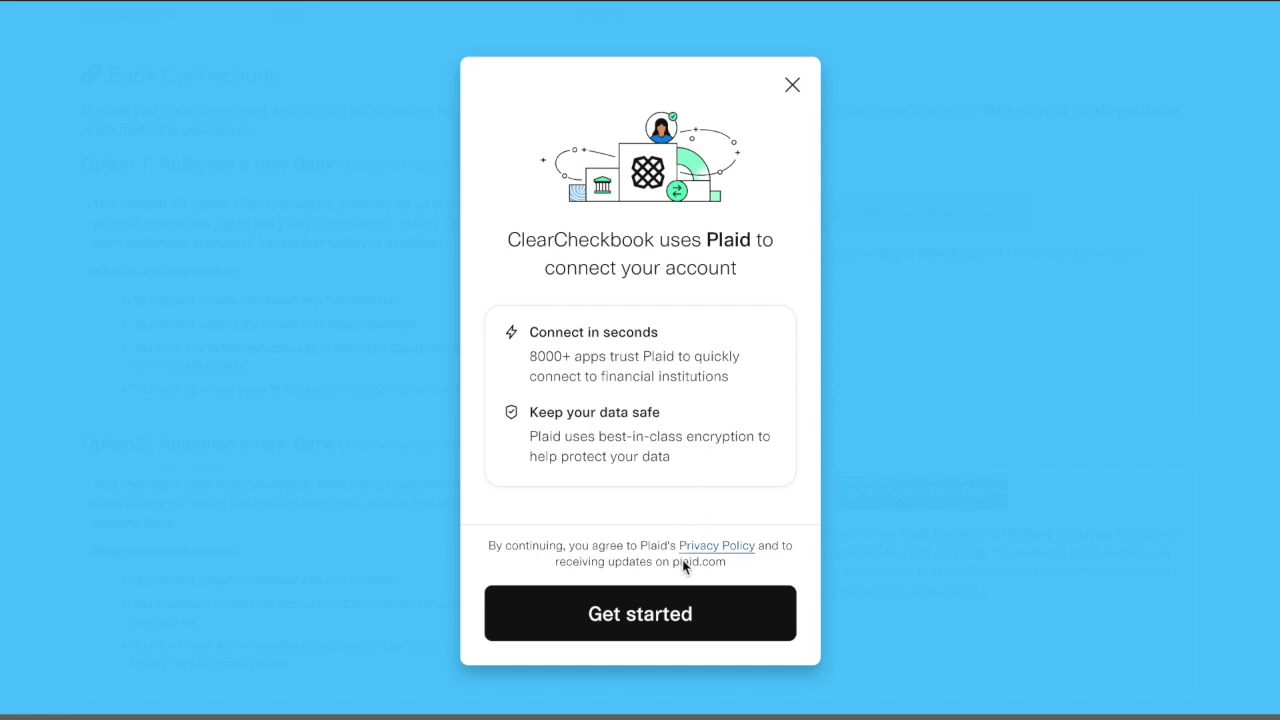
click(680, 619)
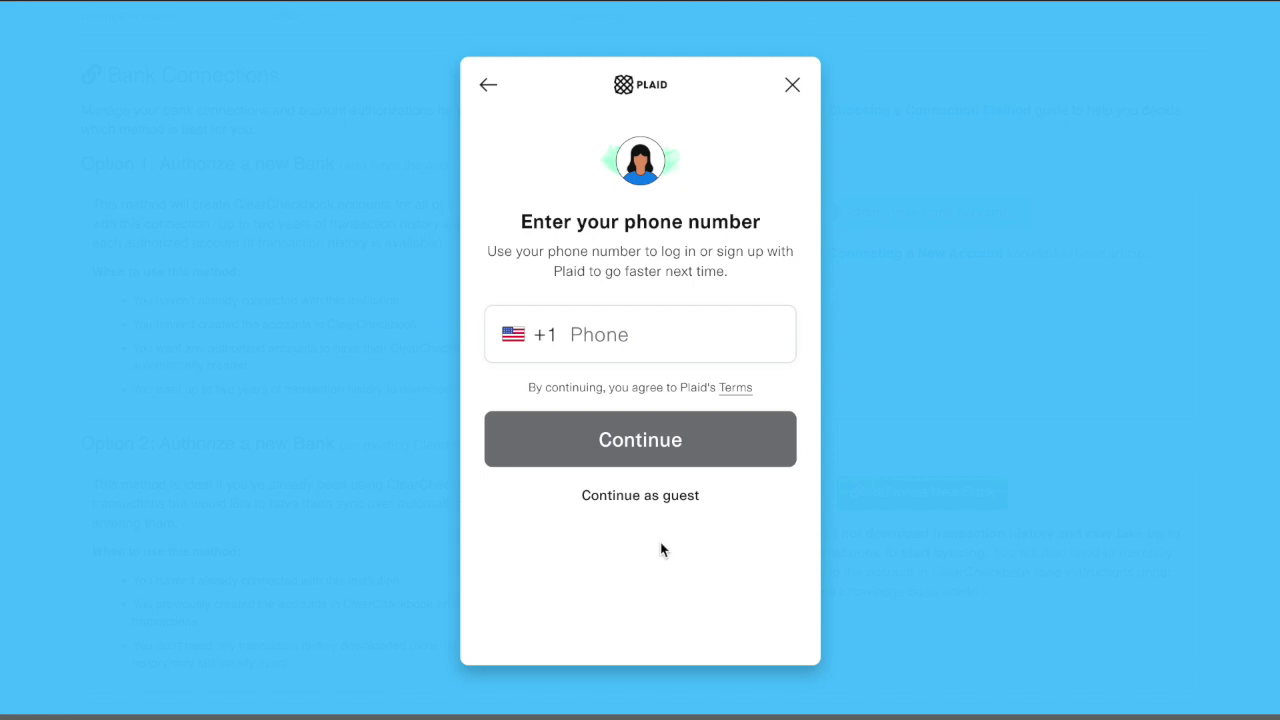
click(664, 502)
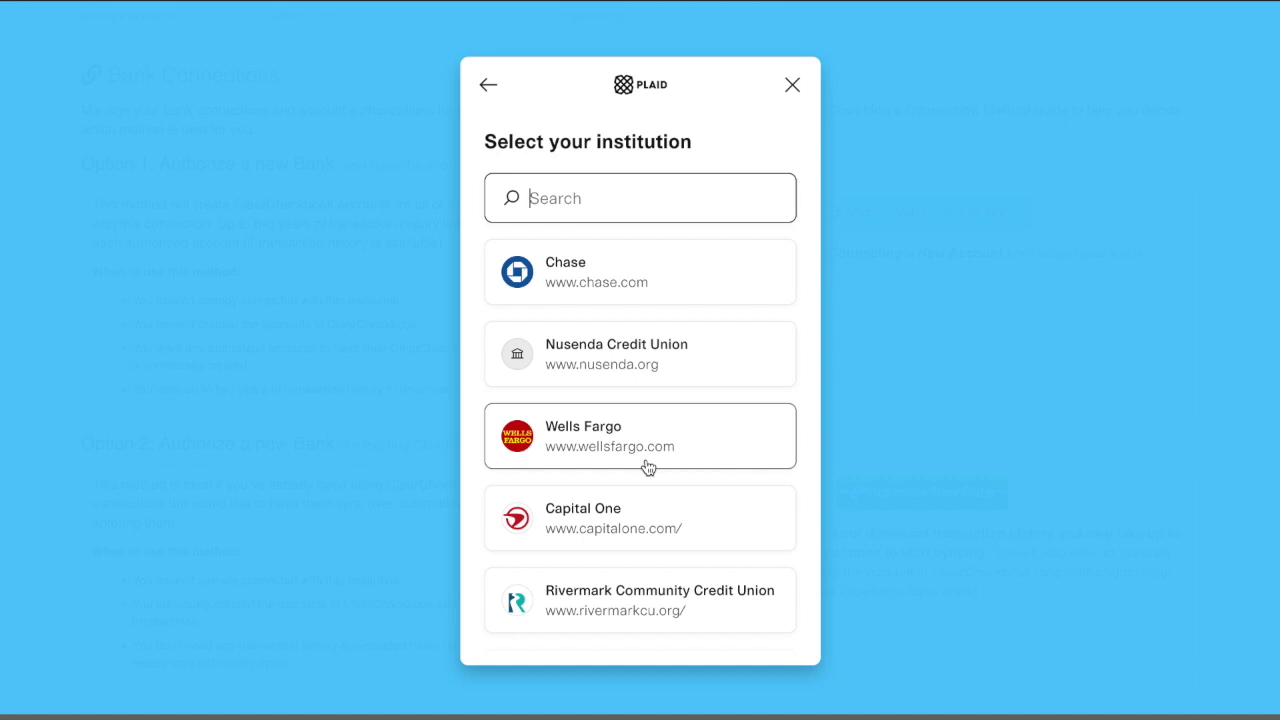
- Search the institutions for "bank of america", choose Bank of America and continue to its login page
text(bank of america)
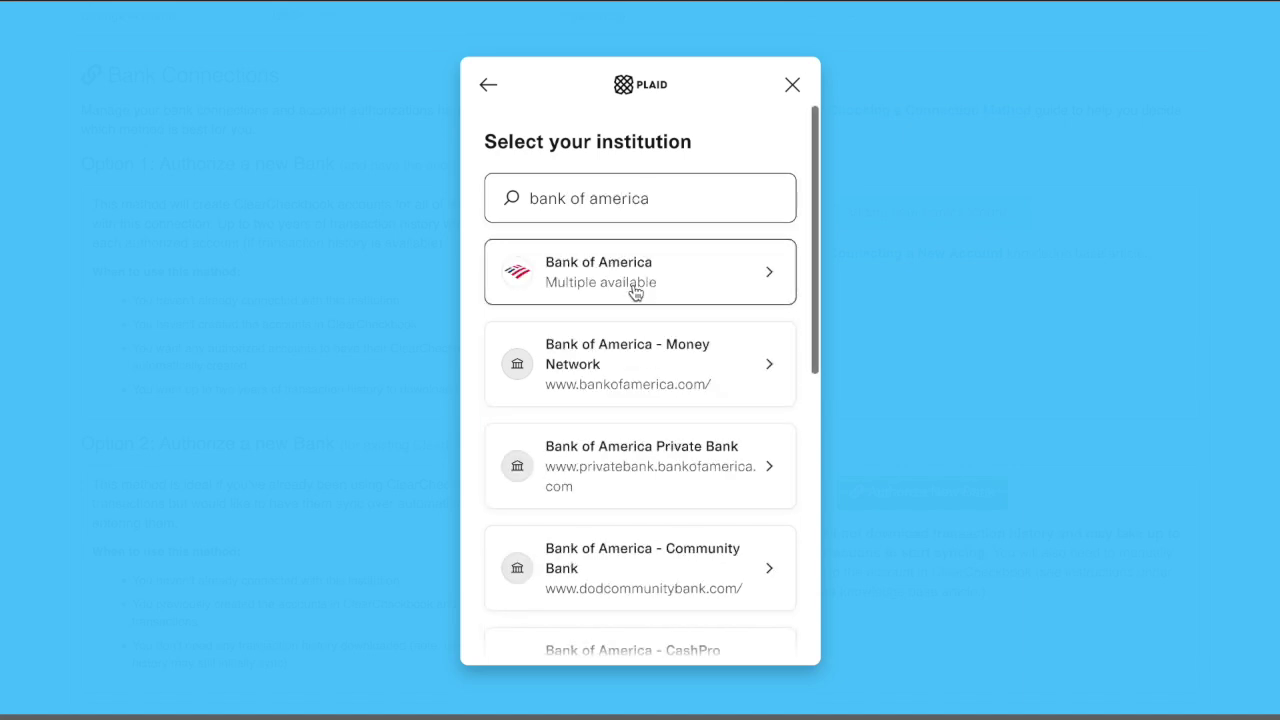
click(635, 290)
click(630, 297)
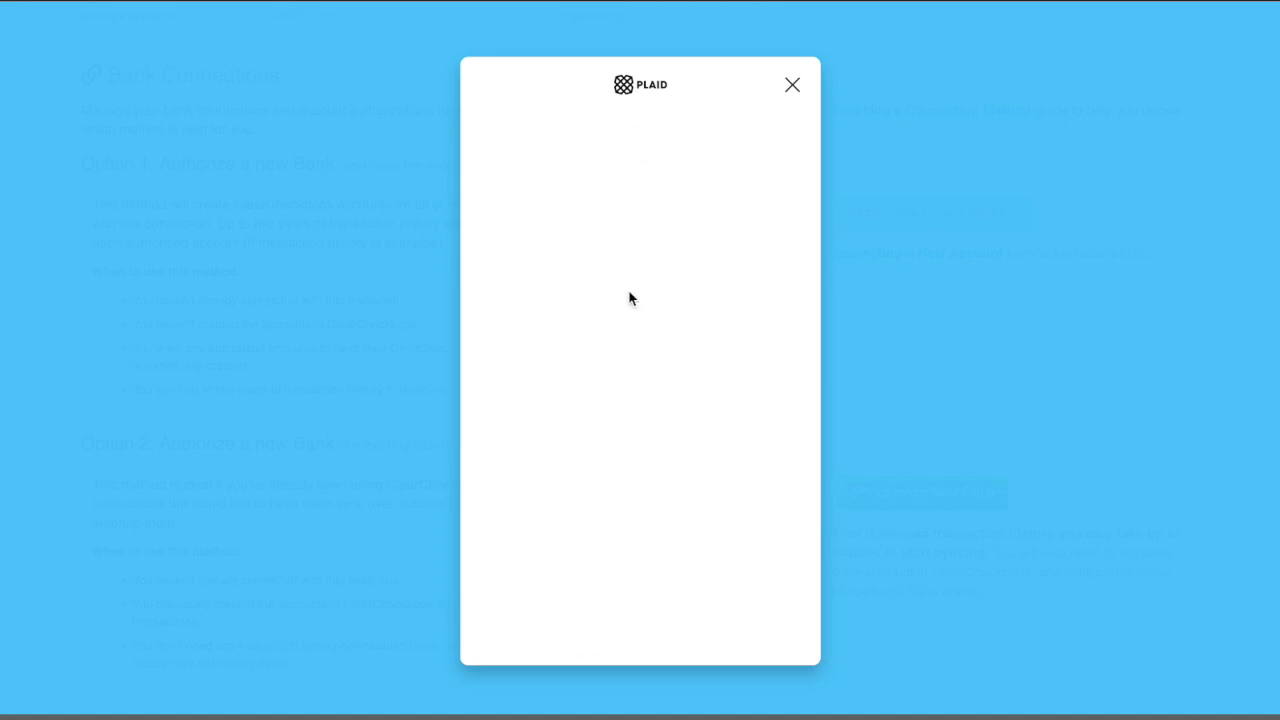
click(648, 620)
- Sign in to the bank with the username user_good and the account password
drag(810, 262, 539, 37)
click(532, 323)
text(user_good)
key(Tab)
text(pass_good)
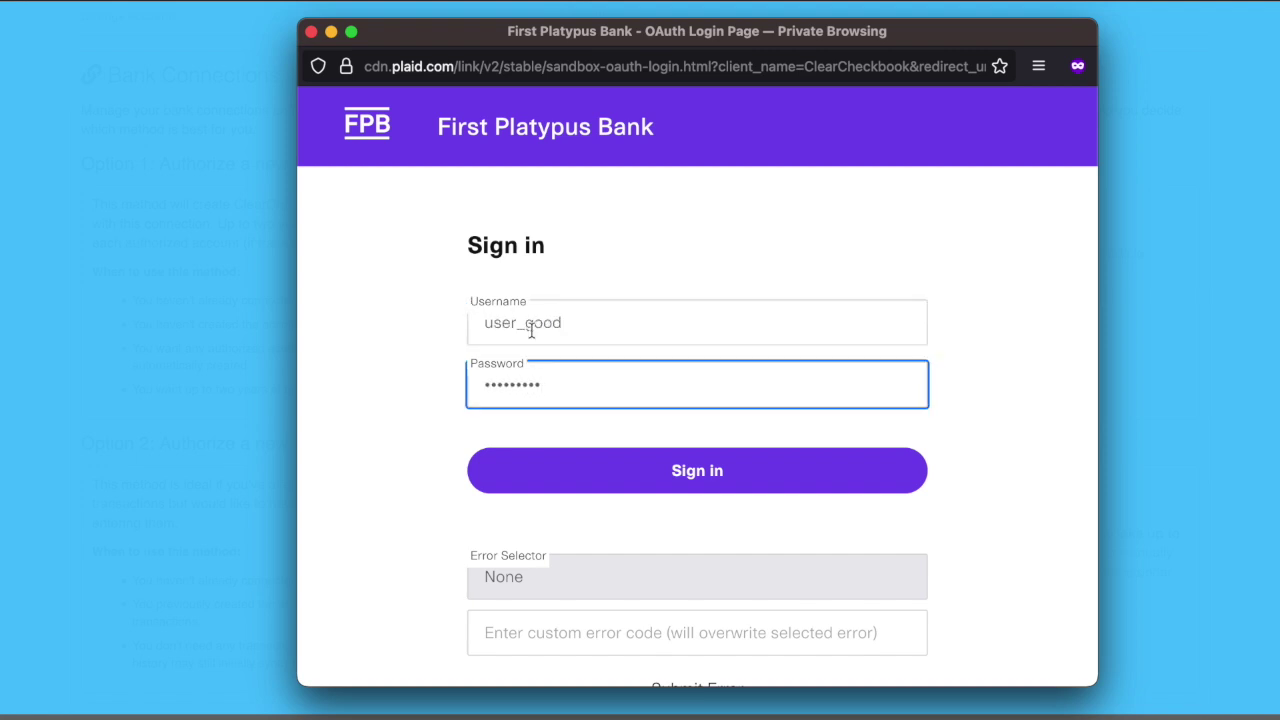
click(658, 474)
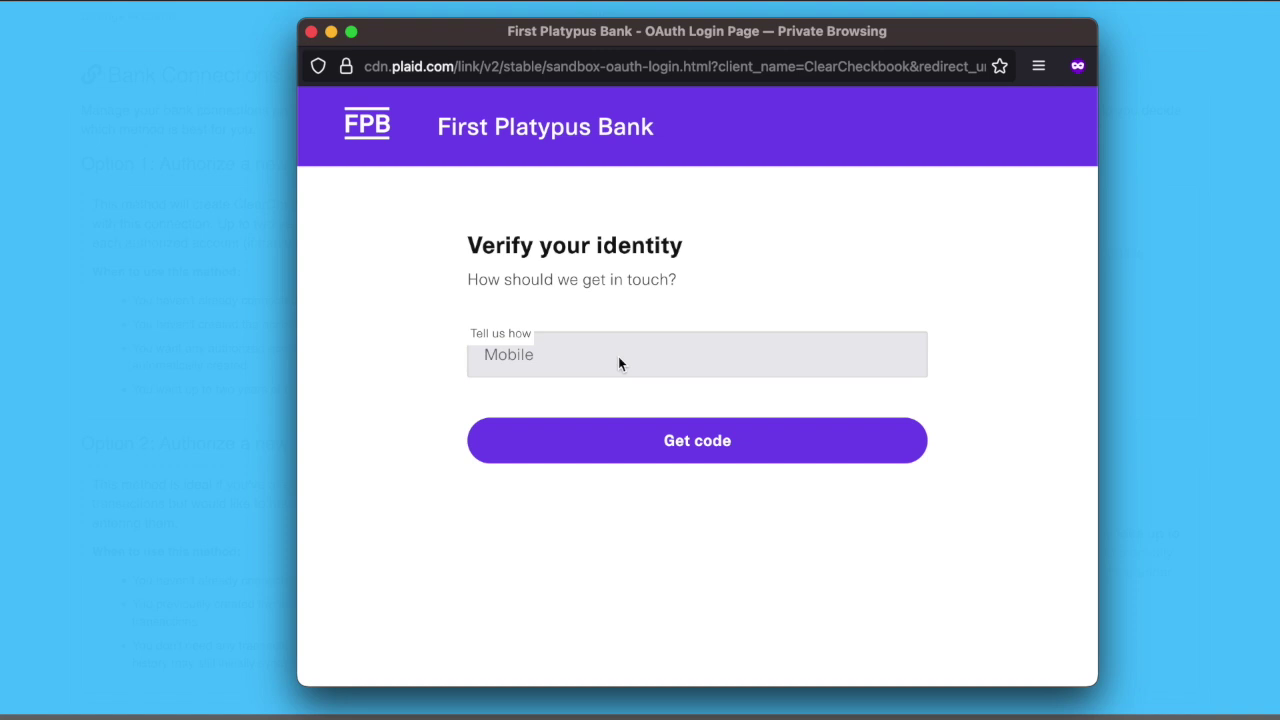
- Request an identity verification code by mobile and submit the verification code
click(677, 440)
click(557, 342)
text(123)
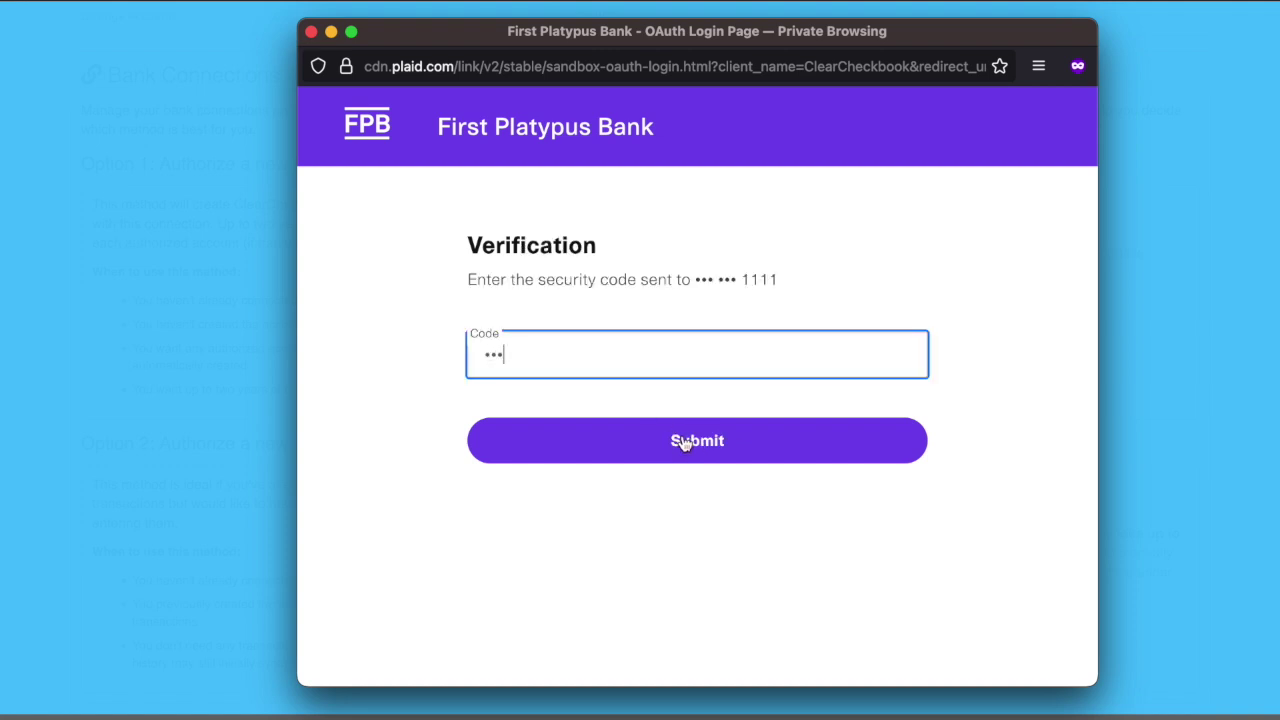
click(684, 443)
- Select the Plaid Checking, Plaid Saving and Plaid Credit Card accounts to share
scroll(600, 450, down, 4)
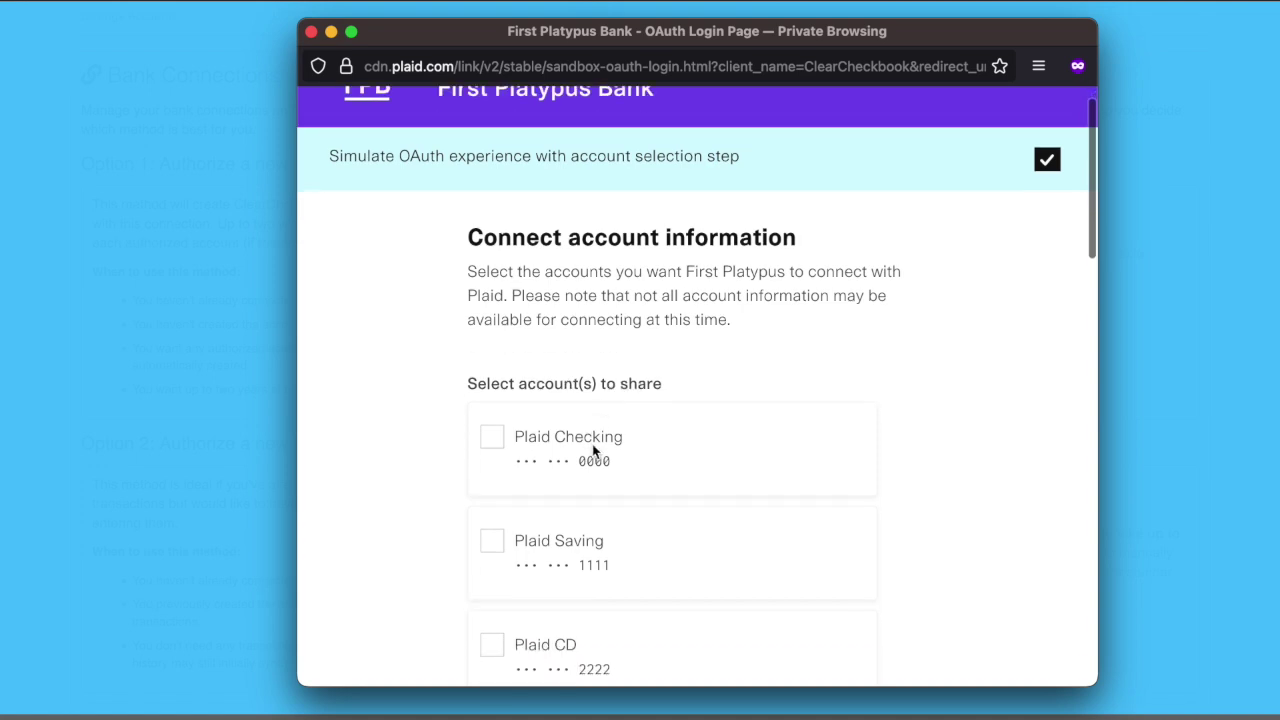
scroll(560, 440, down, 1)
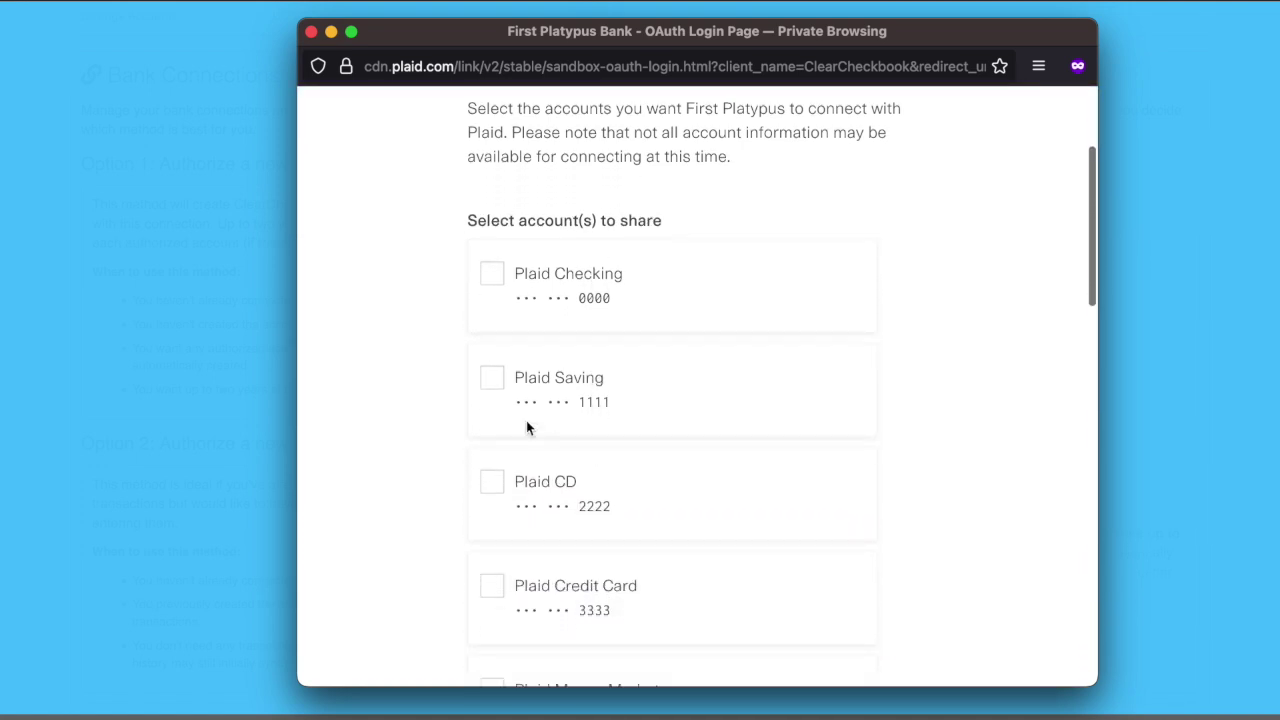
click(489, 276)
click(491, 385)
scroll(491, 460, down, 2)
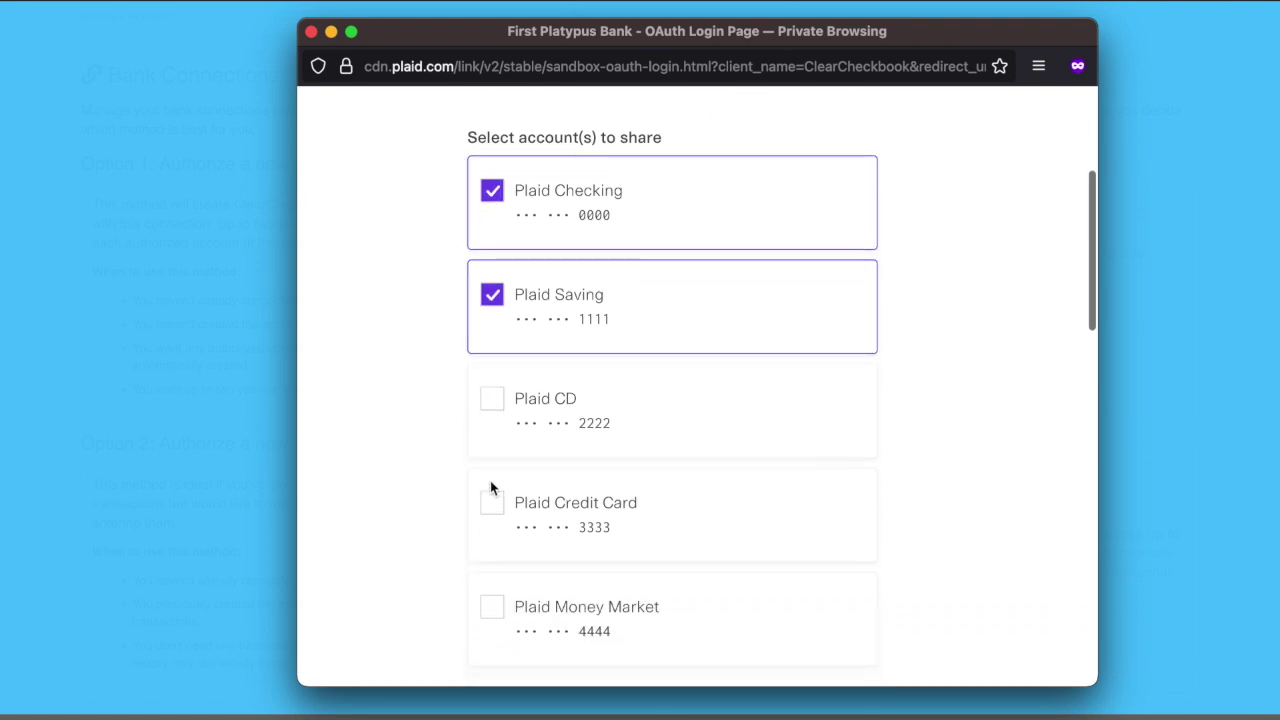
click(491, 503)
- Include account holder names and roles plus account and routing numbers in the shared information, and continue
scroll(455, 498, down, 5)
scroll(450, 496, down, 10)
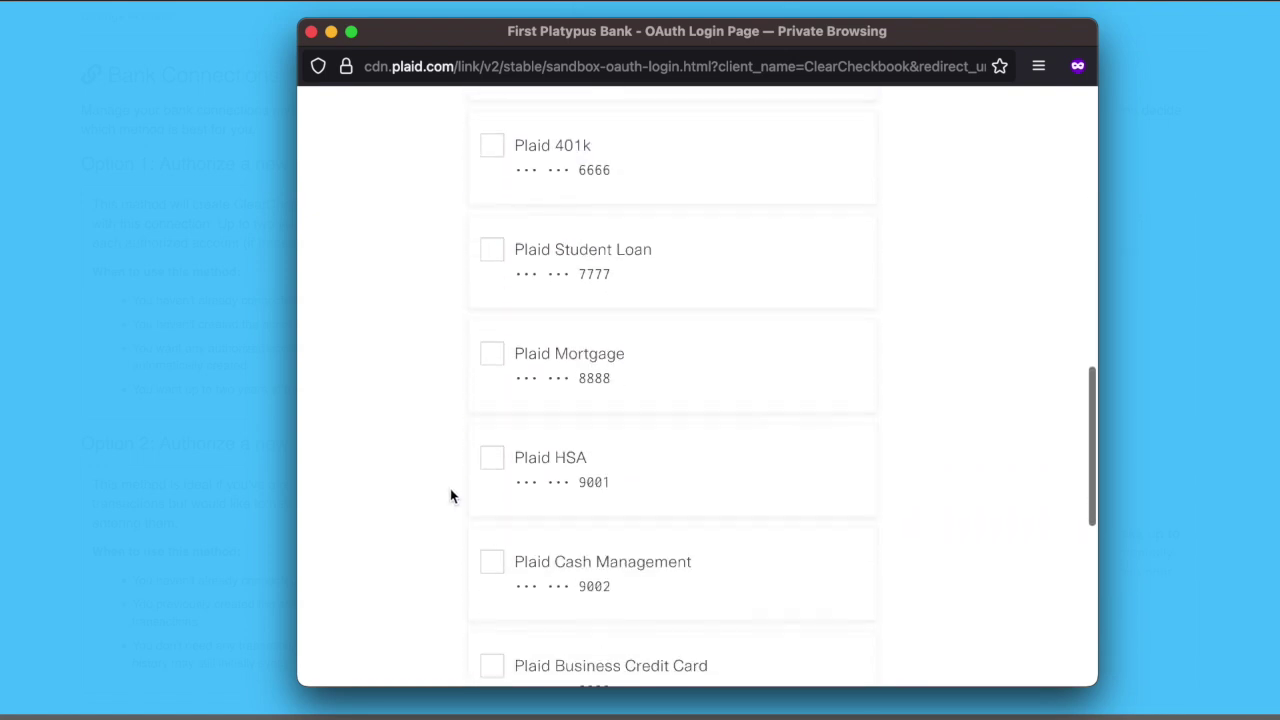
click(487, 413)
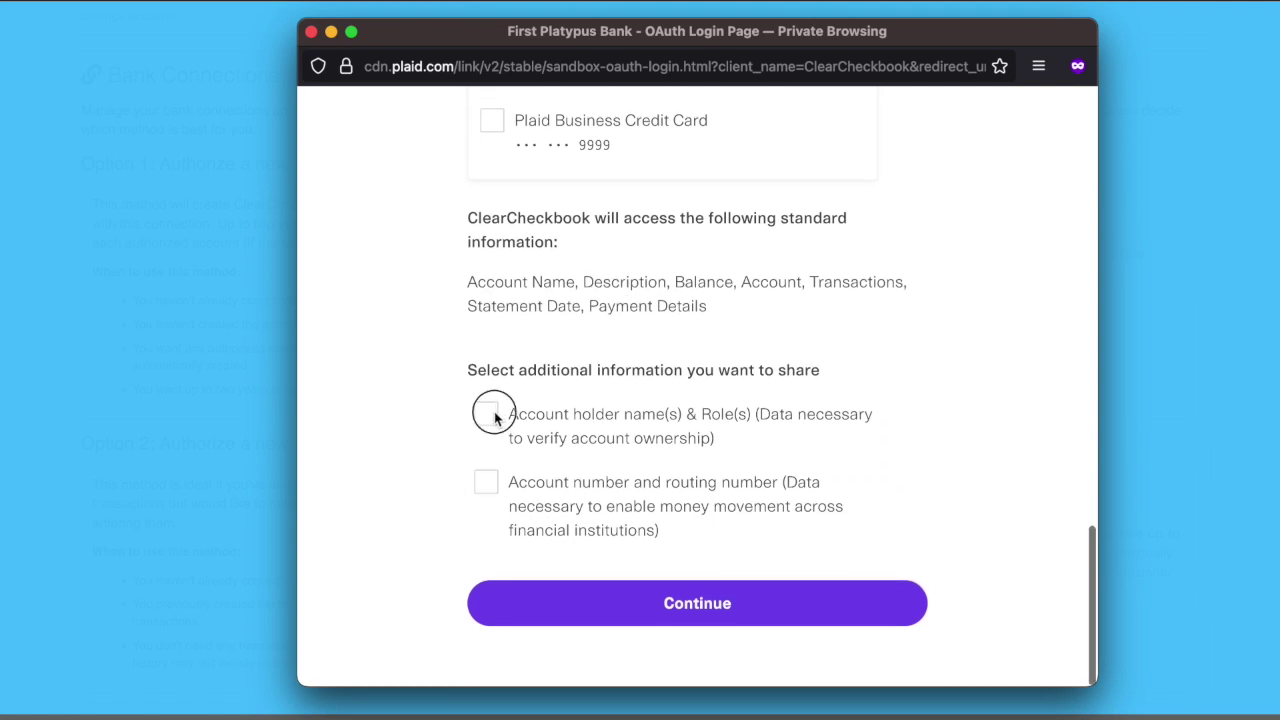
click(487, 484)
click(737, 612)
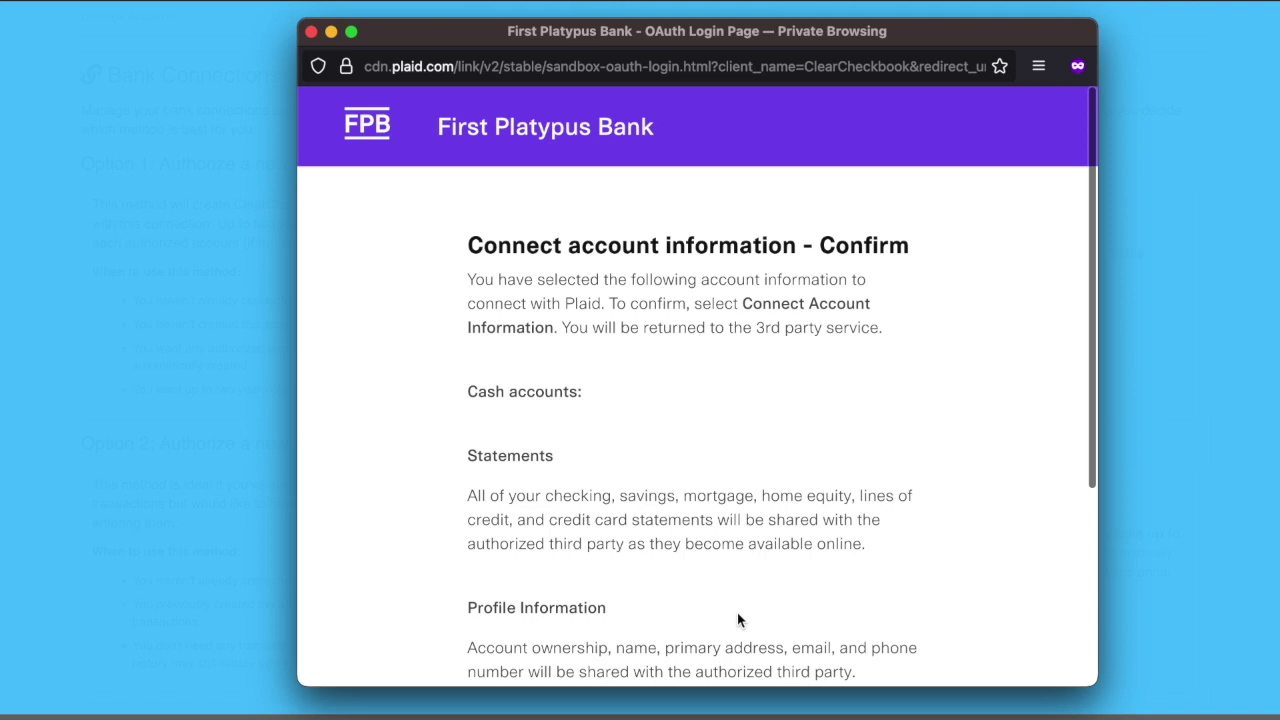
- Accept the Terms and Conditions and connect the account information
scroll(747, 620, down, 5)
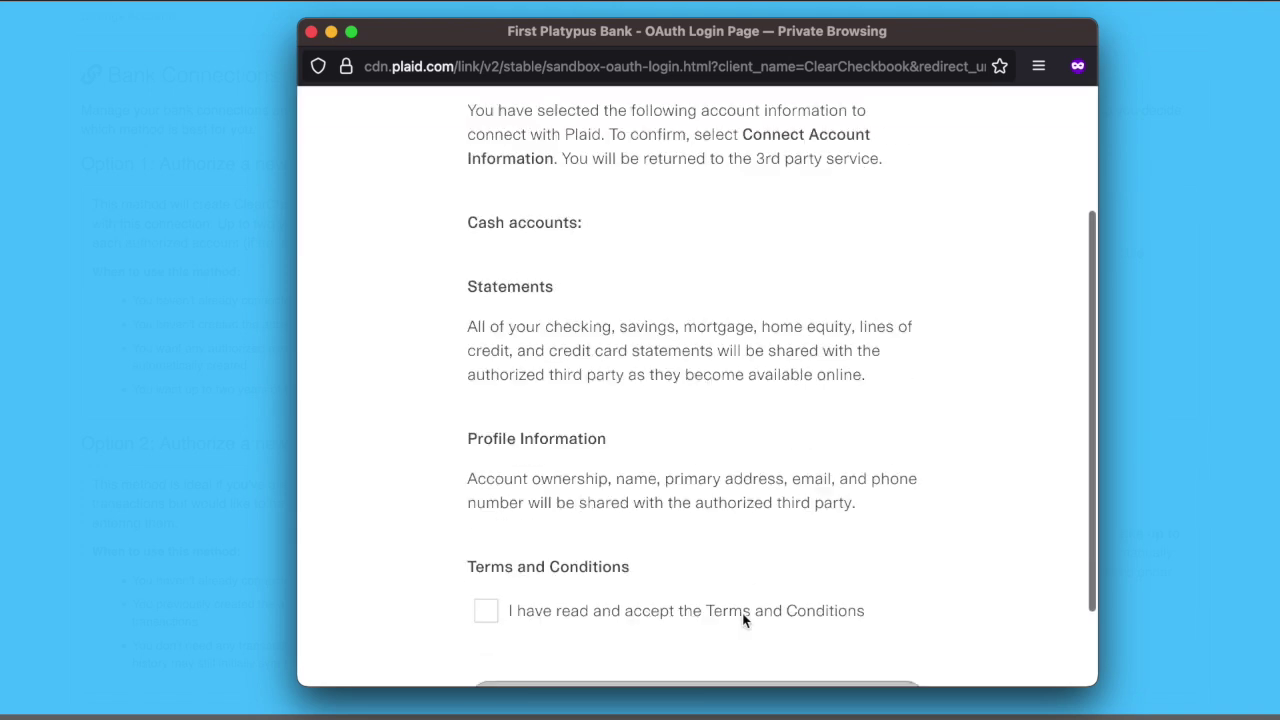
click(488, 515)
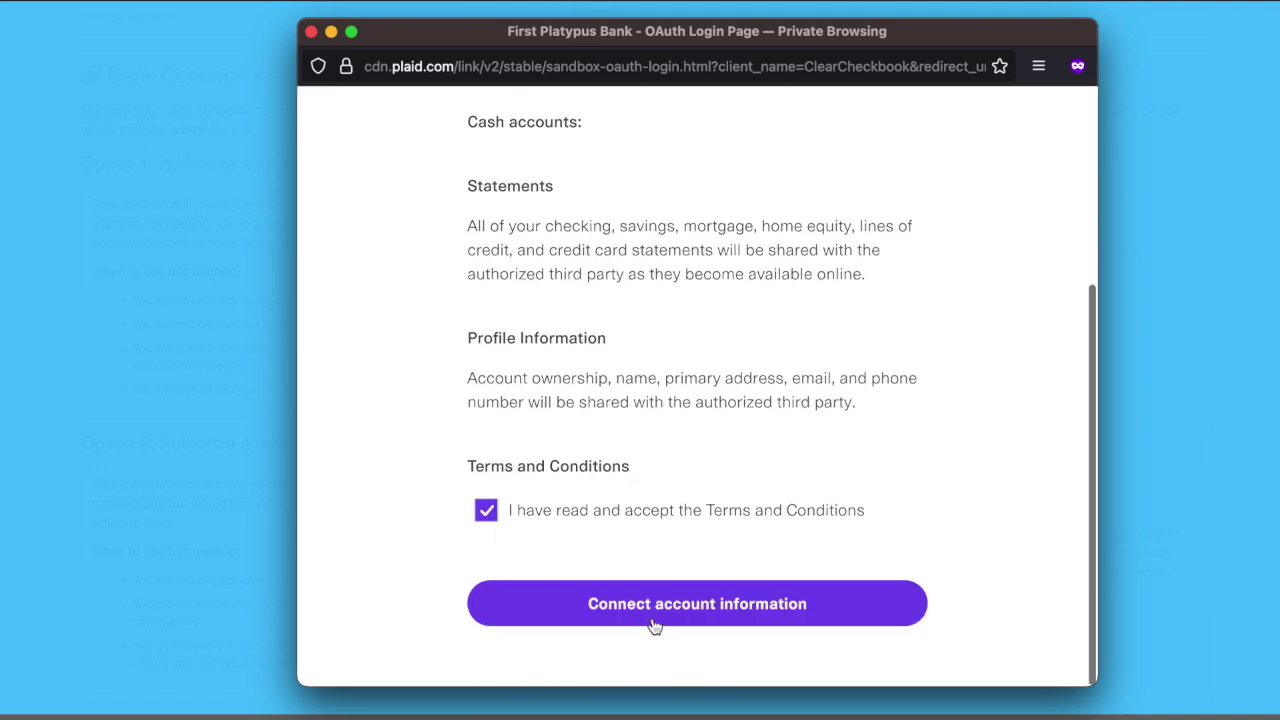
click(650, 620)
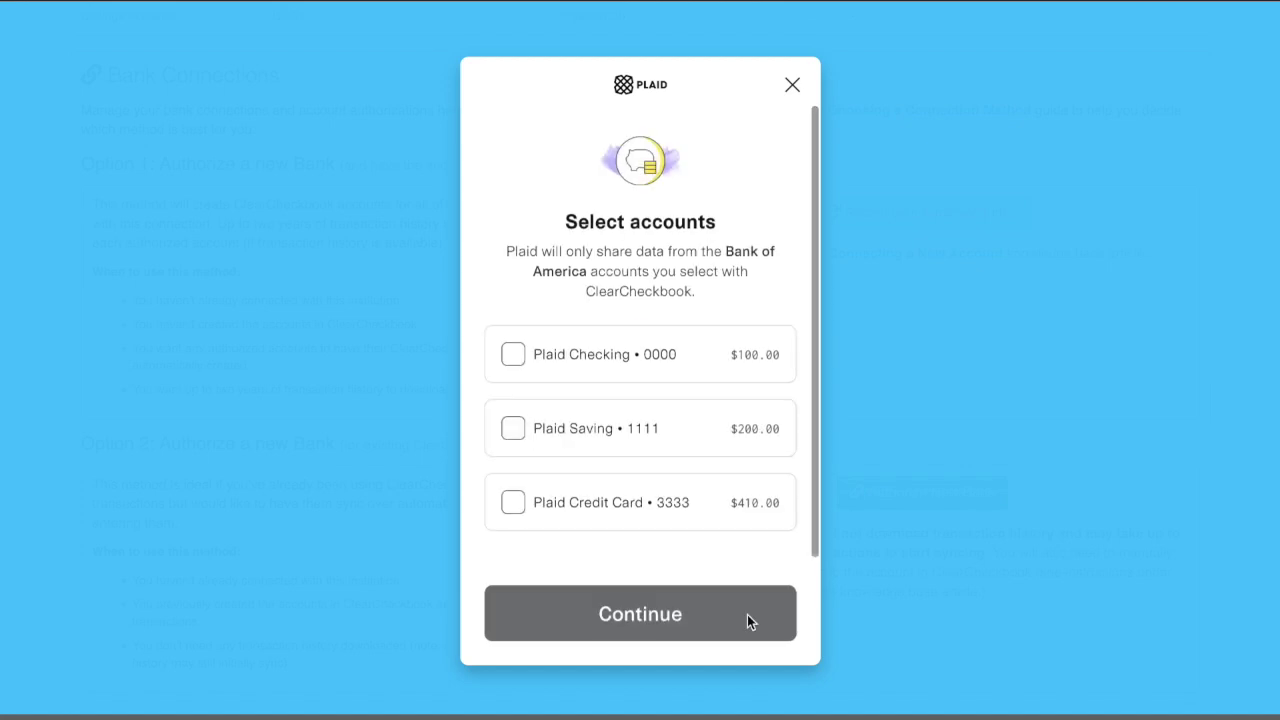
- Share Plaid Checking, Plaid Saving and Plaid Credit Card with ClearCheckbook and finish without saving the bank to Plaid
click(525, 376)
click(520, 430)
click(515, 503)
click(615, 603)
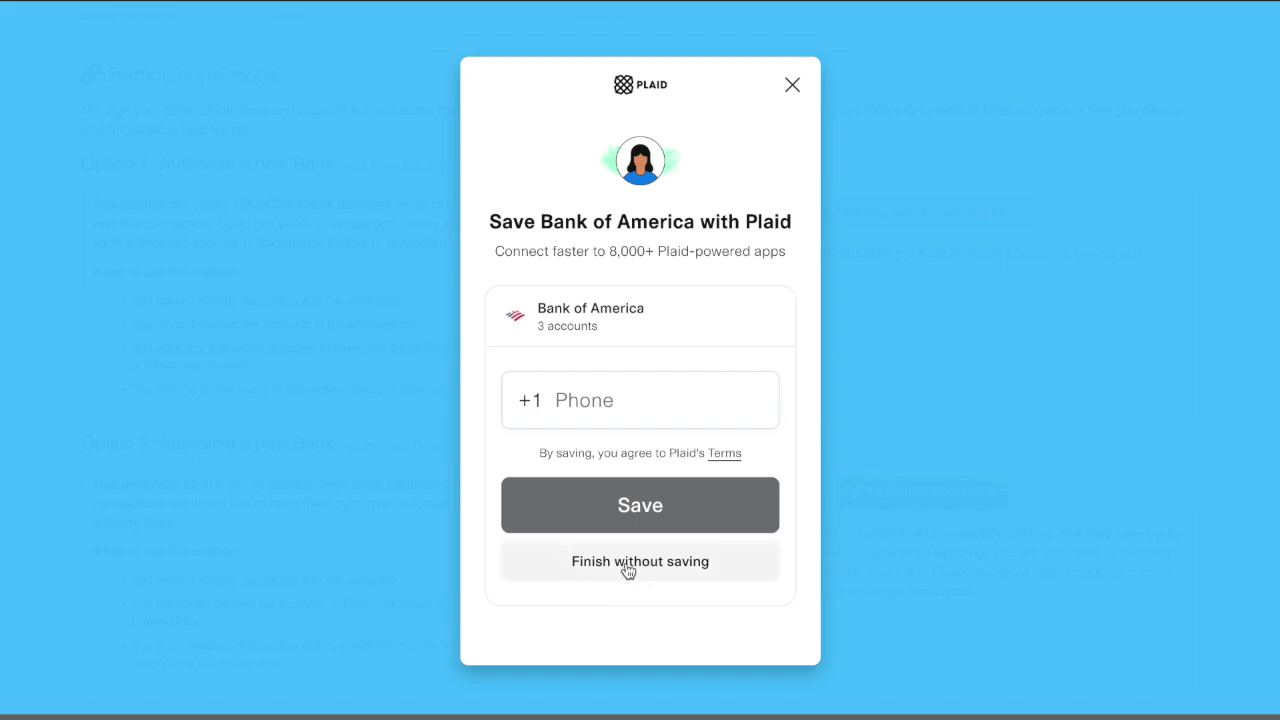
click(626, 568)
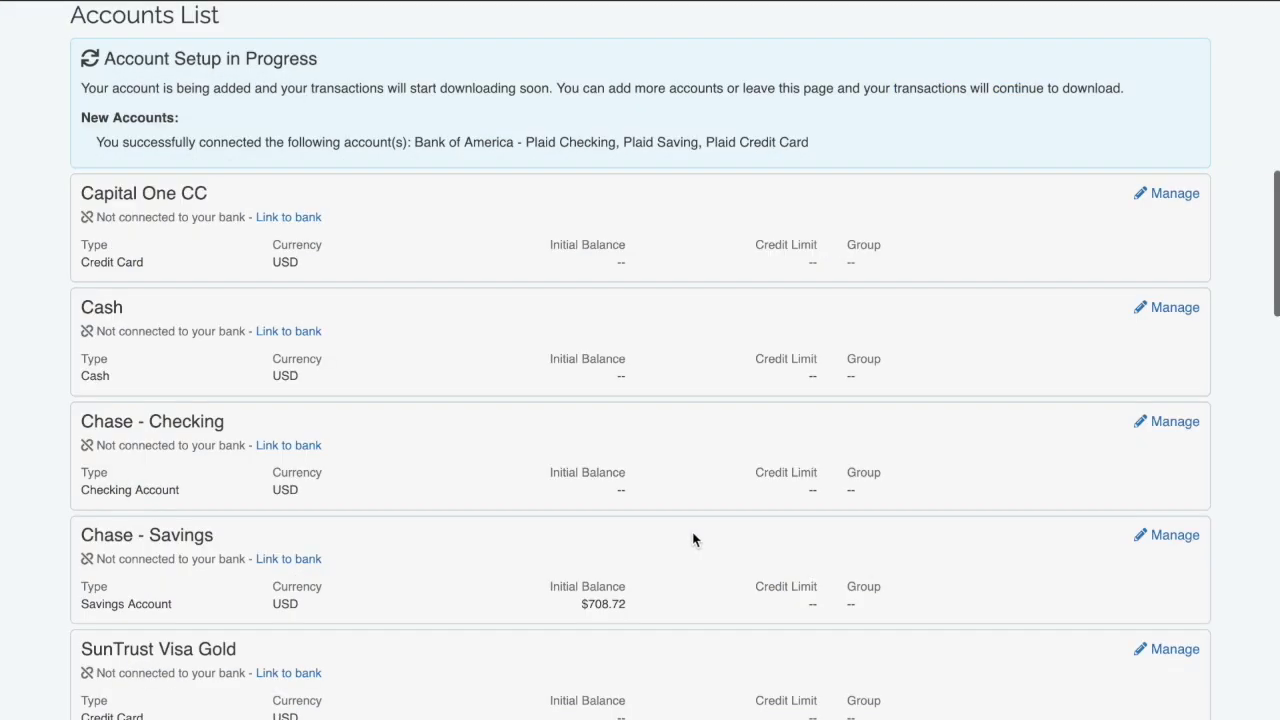
- Start authorizing a new bank for existing ClearCheckbook accounts and proceed through Plaid as a guest
scroll(548, 520, down, 3)
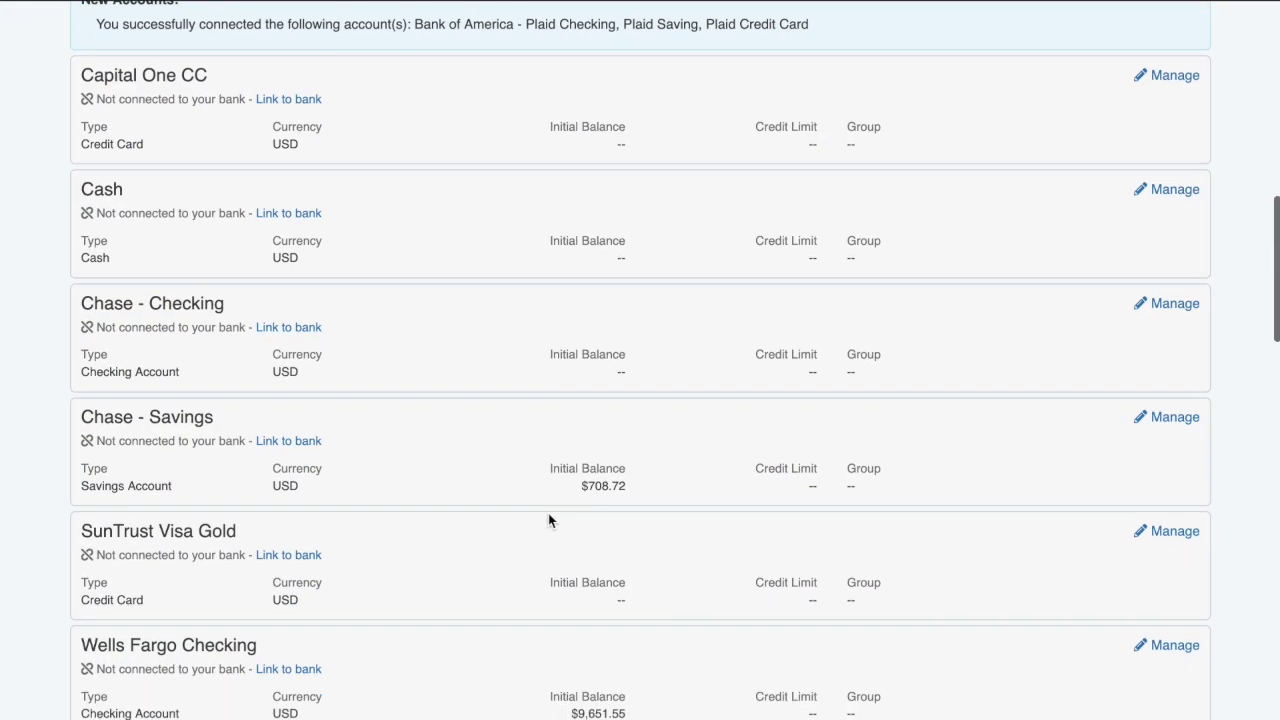
scroll(548, 517, down, 10)
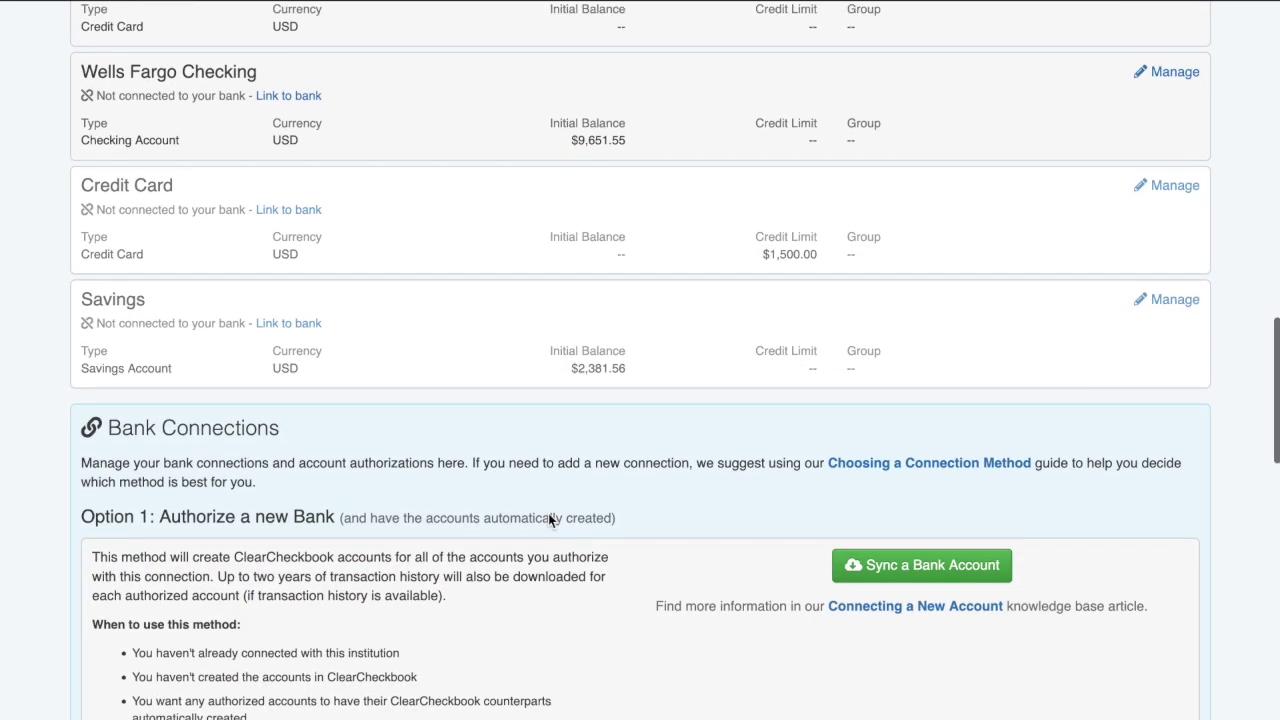
scroll(548, 517, down, 4)
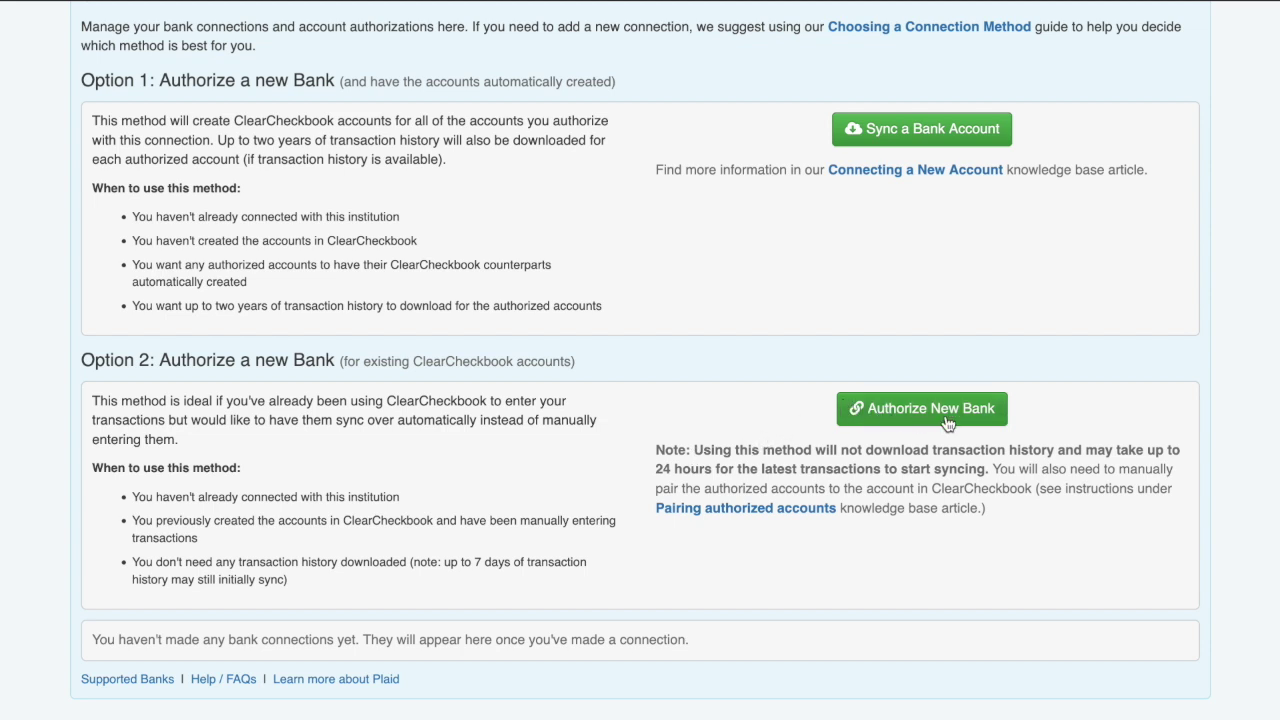
scroll(758, 400, up, 3)
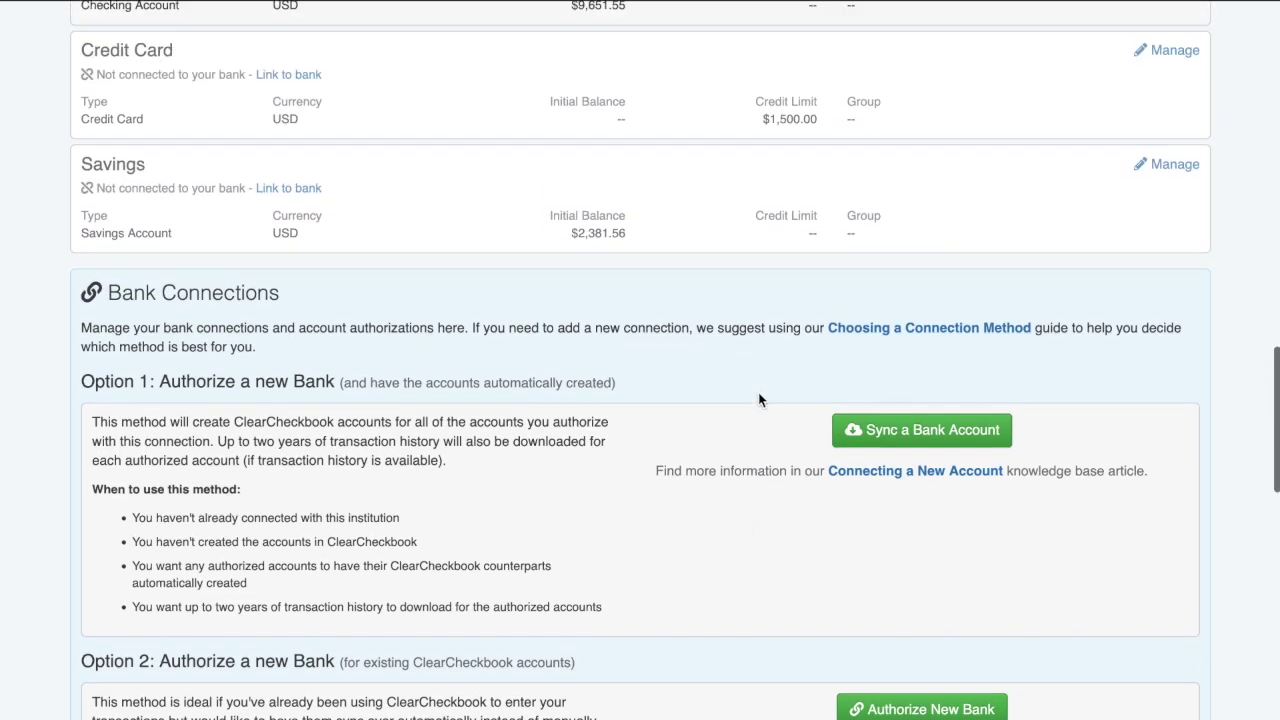
scroll(758, 400, up, 1)
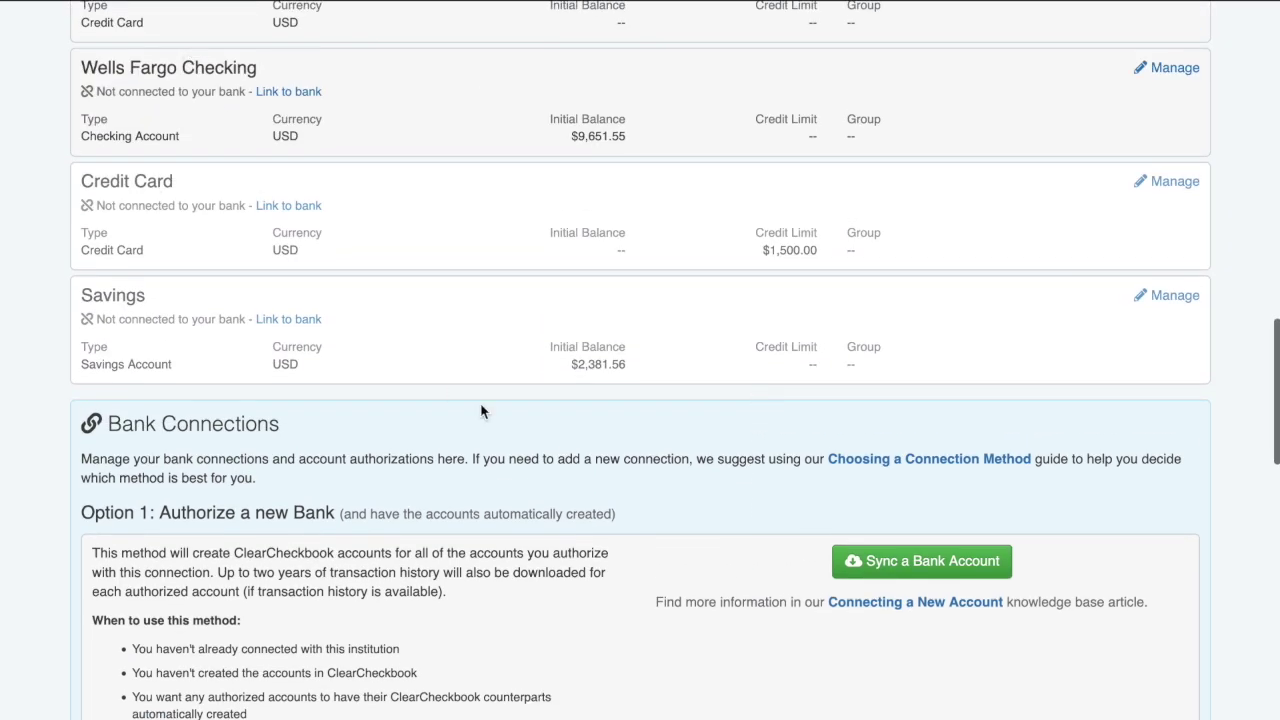
scroll(540, 440, down, 5)
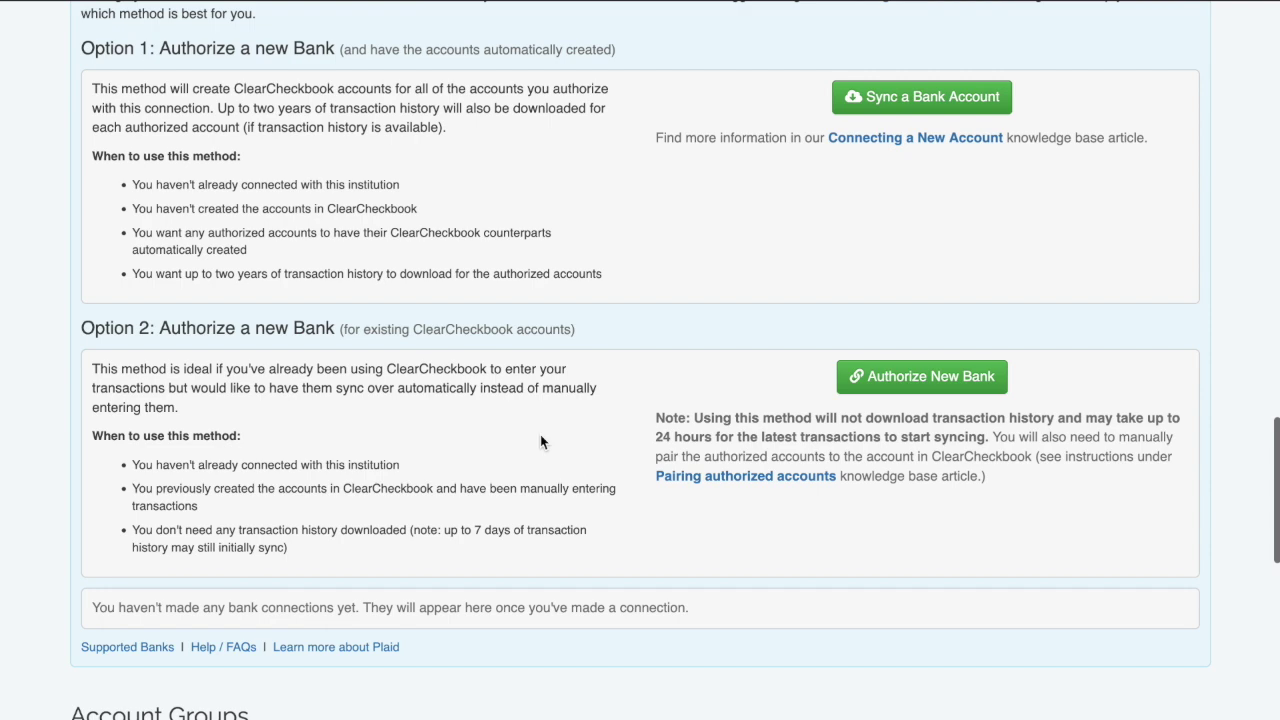
click(893, 384)
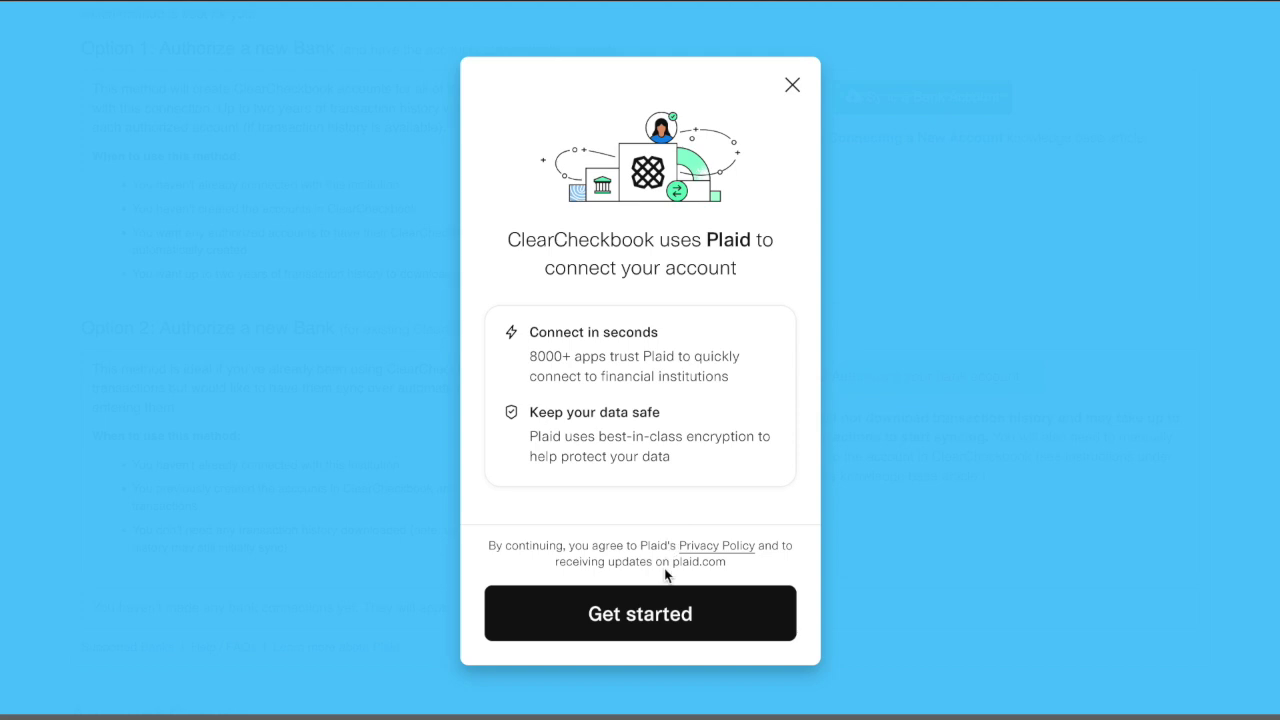
click(663, 612)
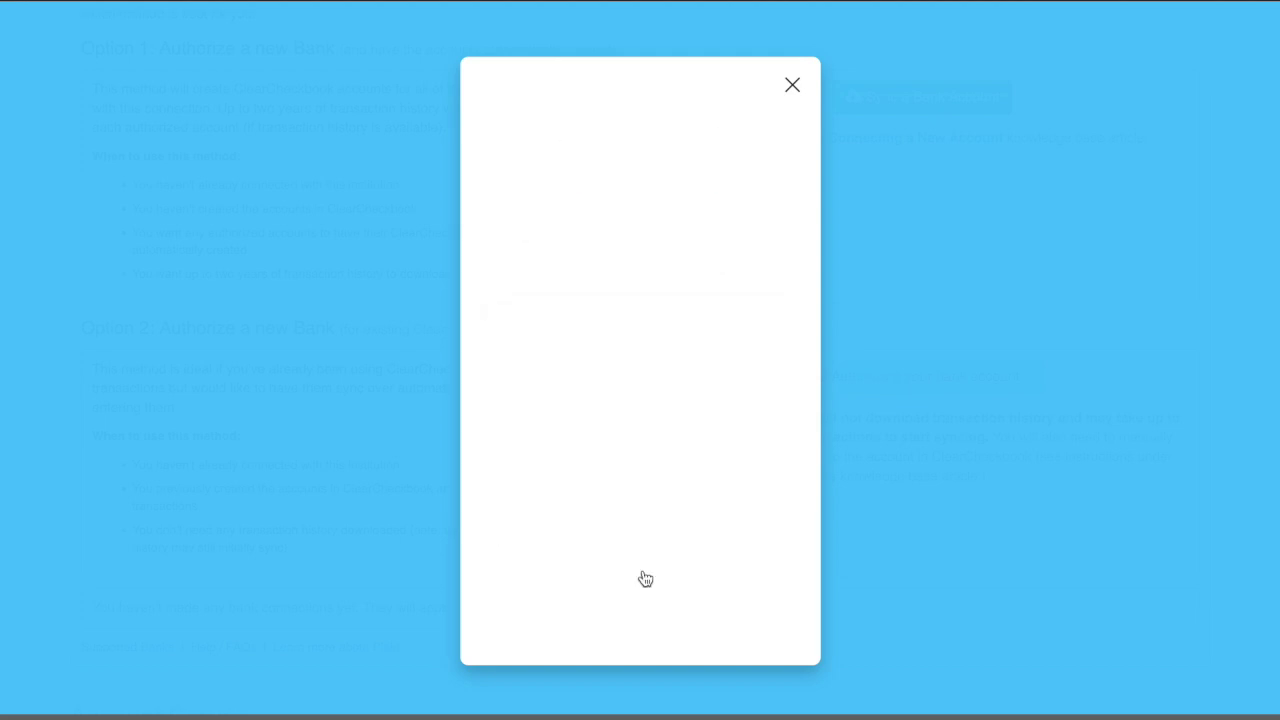
click(633, 496)
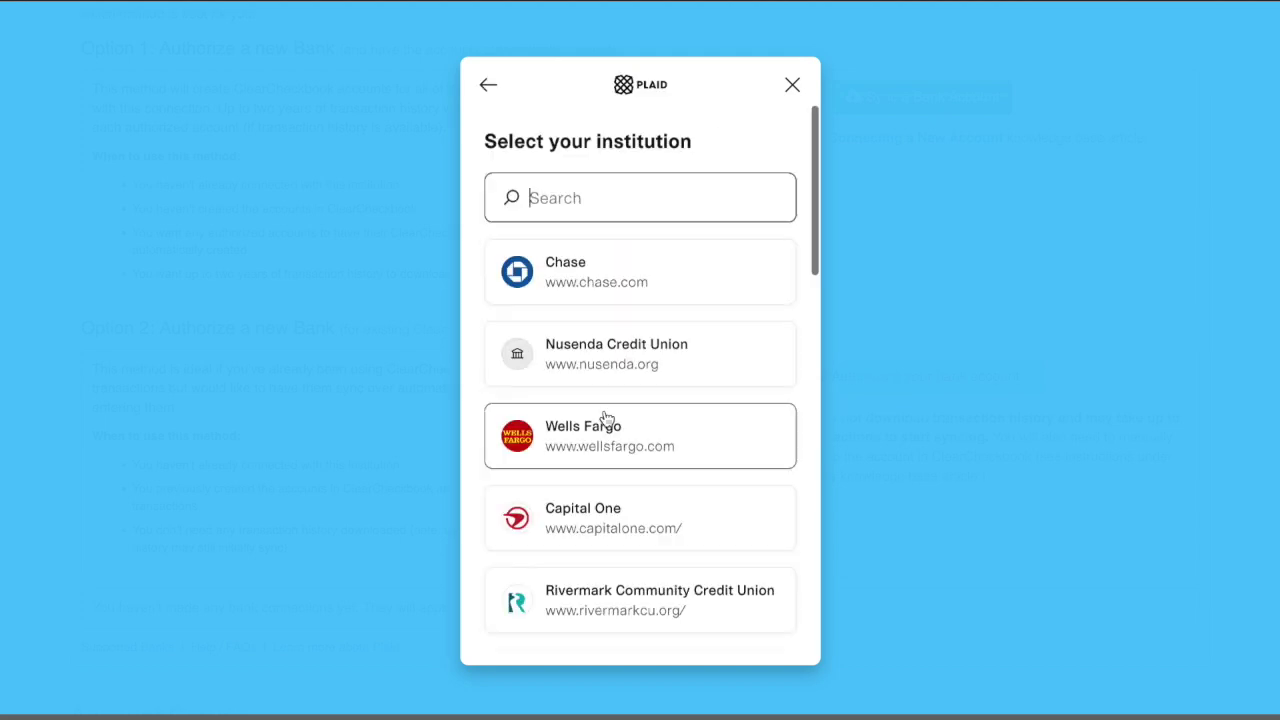
- Choose Wells Fargo as the institution and sign in at First Platypus Bank with username user_good and the account password
click(617, 427)
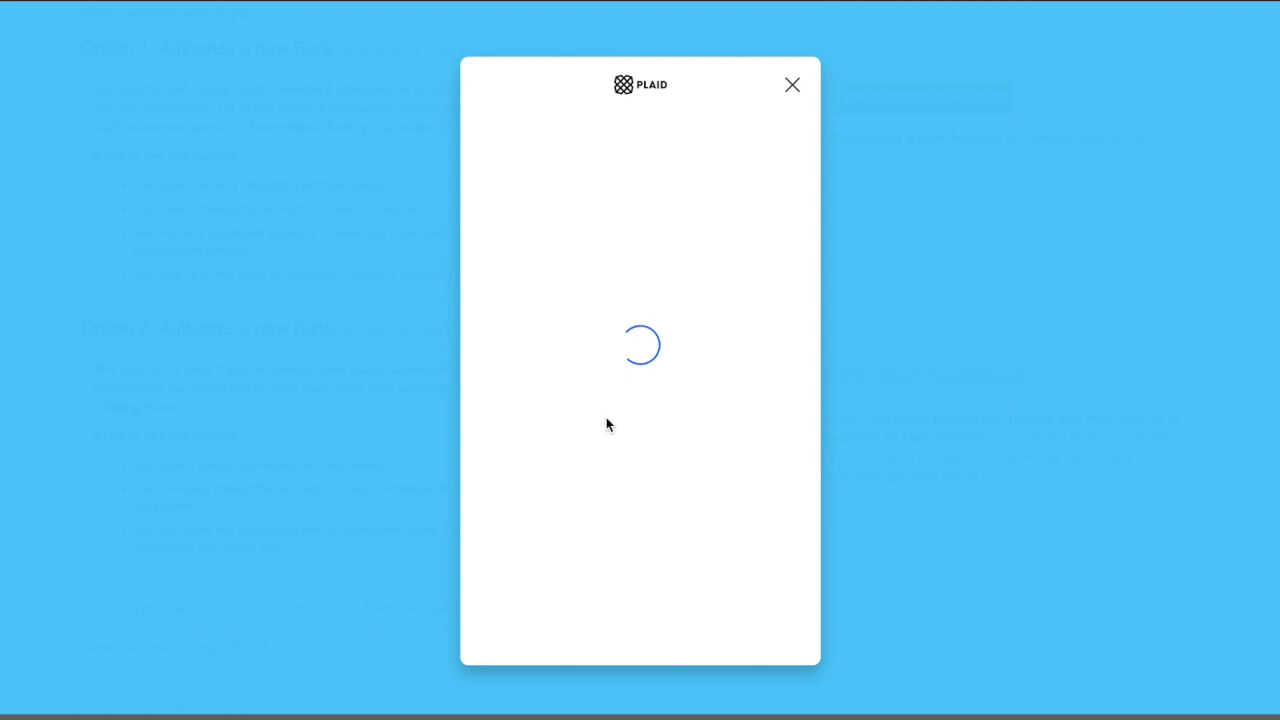
click(620, 618)
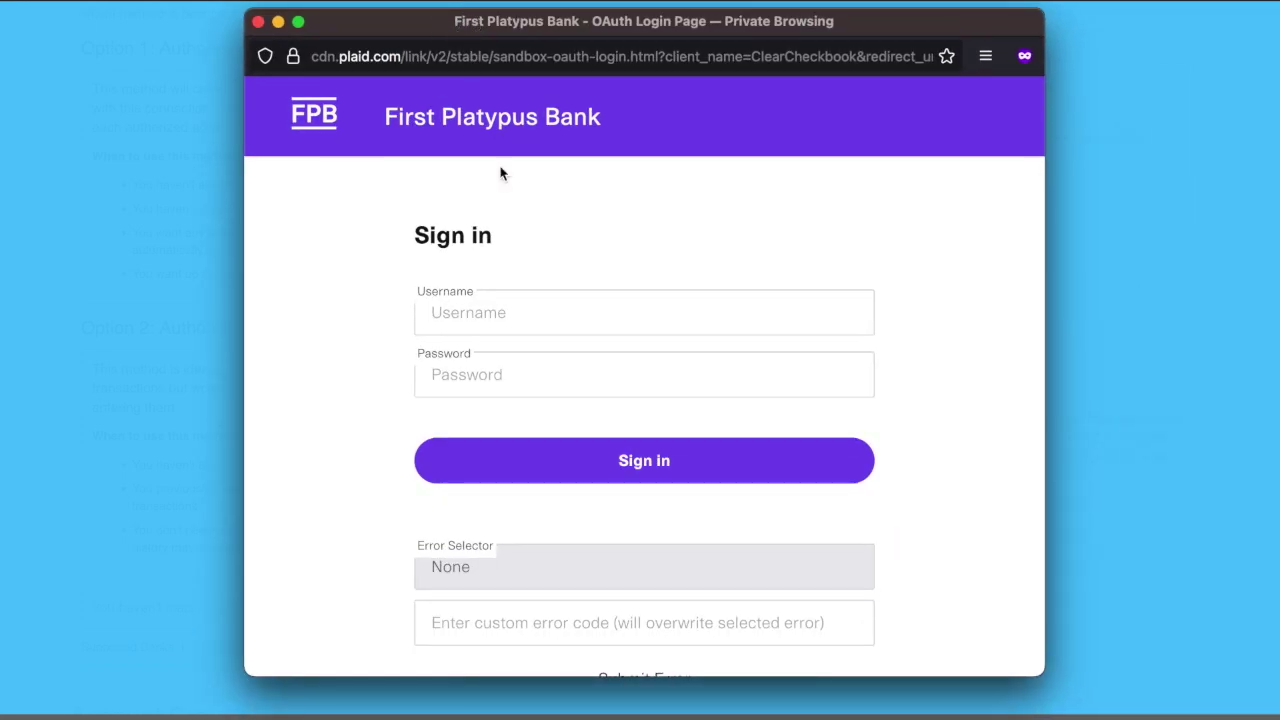
click(493, 311)
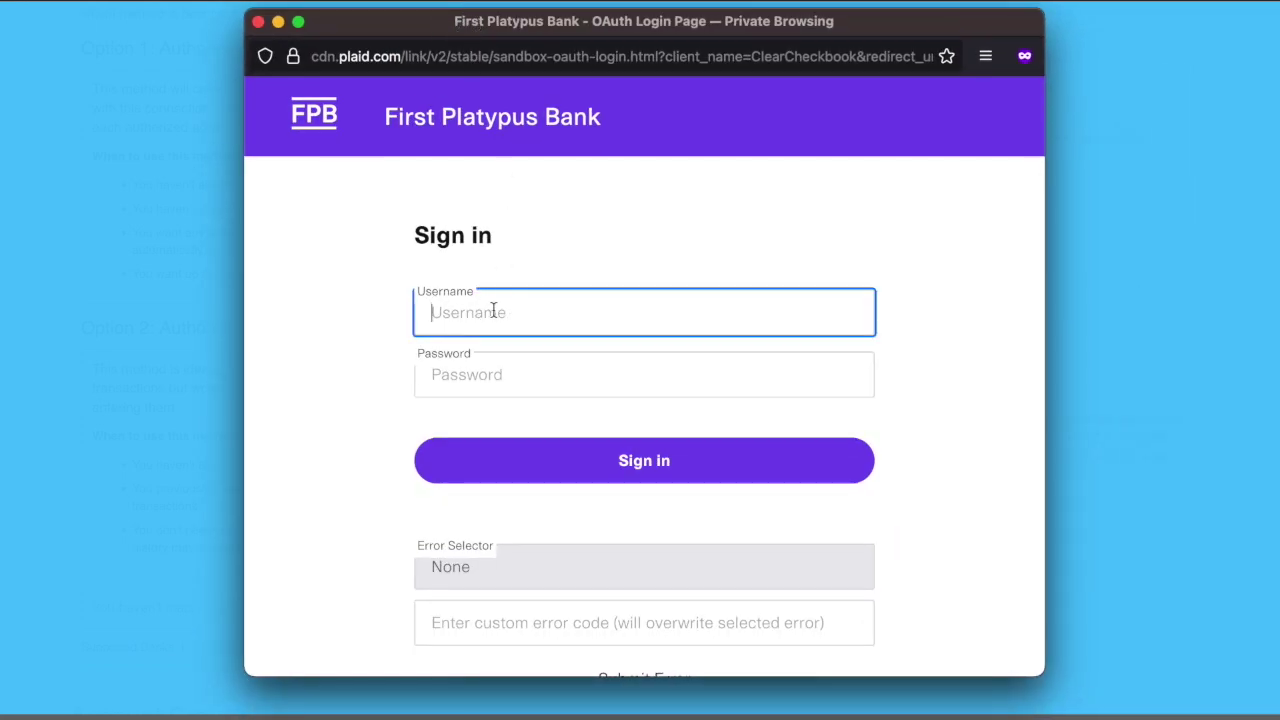
text(user_good)
key(Tab)
text(pass_good)
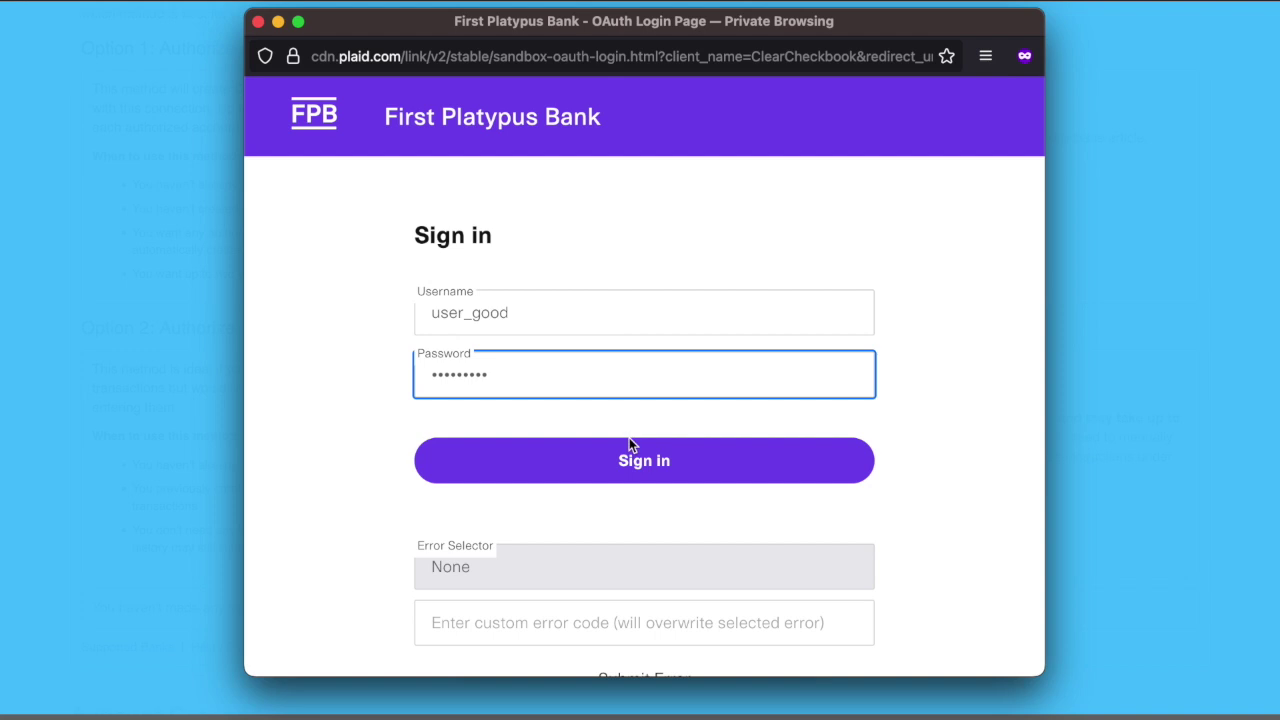
click(632, 452)
- Request the bank's security code, enter the verification code and submit it
click(623, 425)
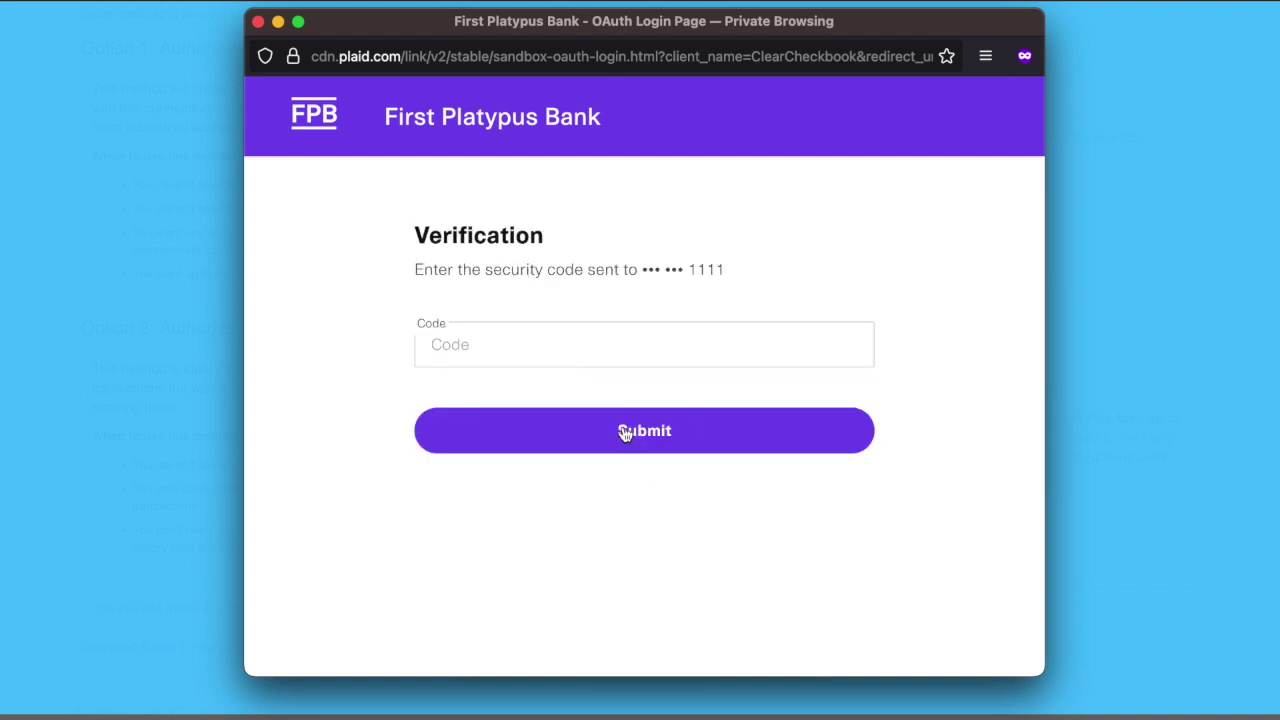
click(551, 343)
text(123)
click(632, 431)
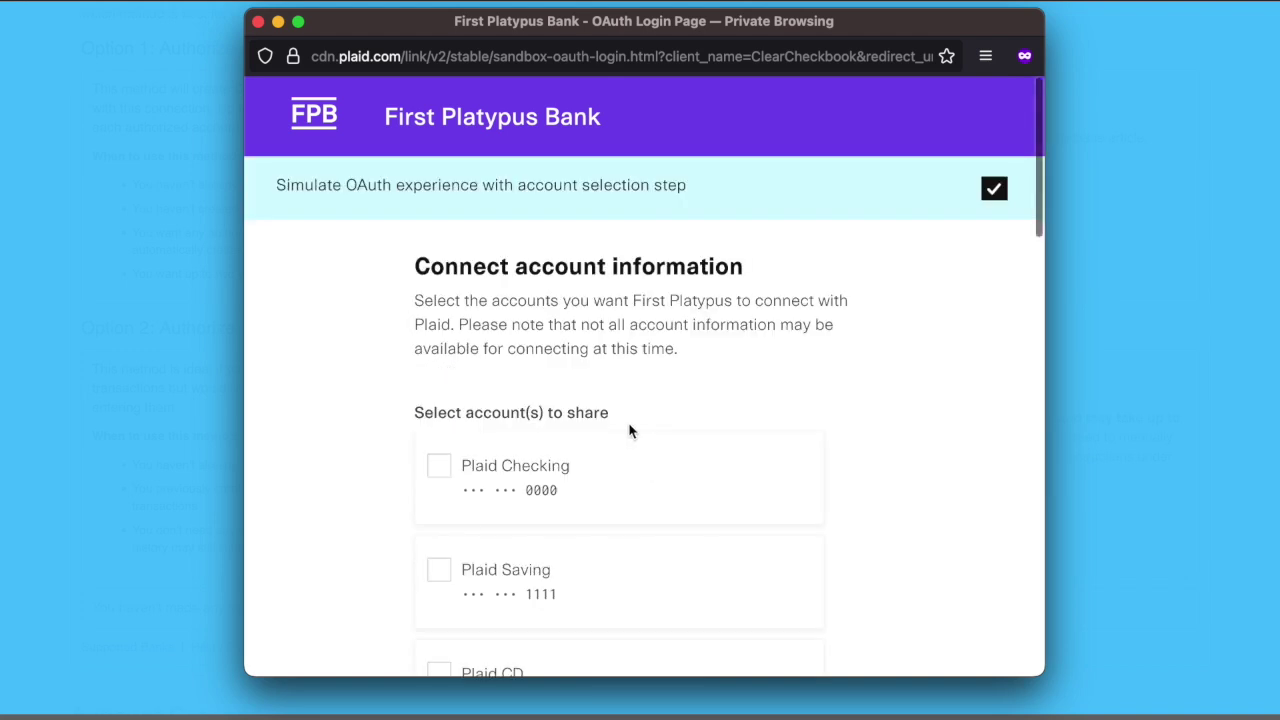
- Share only Plaid Checking, include the account number and routing number in the shared information, and continue
scroll(460, 460, down, 1)
click(440, 418)
scroll(380, 420, down, 12)
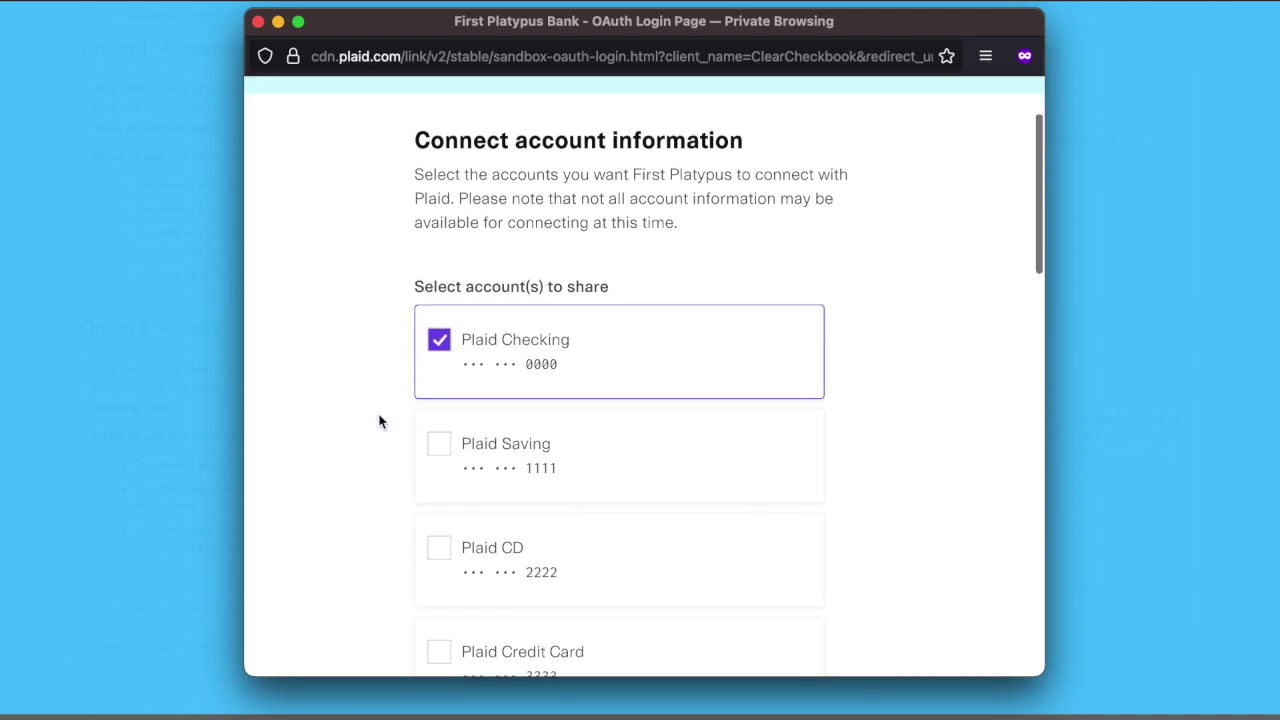
scroll(390, 425, down, 4)
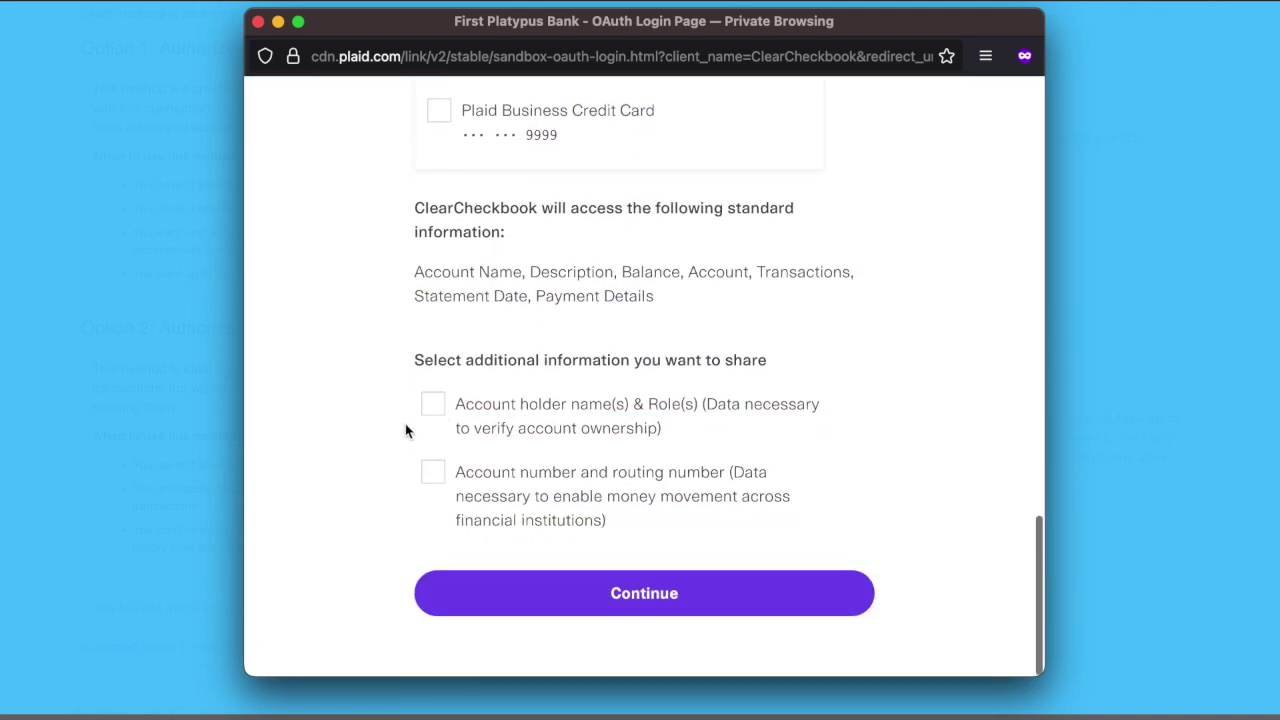
click(434, 470)
click(624, 598)
- Accept the terms, connect the account information, and finish without saving Wells Fargo with Plaid
scroll(517, 513, down, 1)
scroll(515, 513, down, 4)
click(433, 500)
click(627, 597)
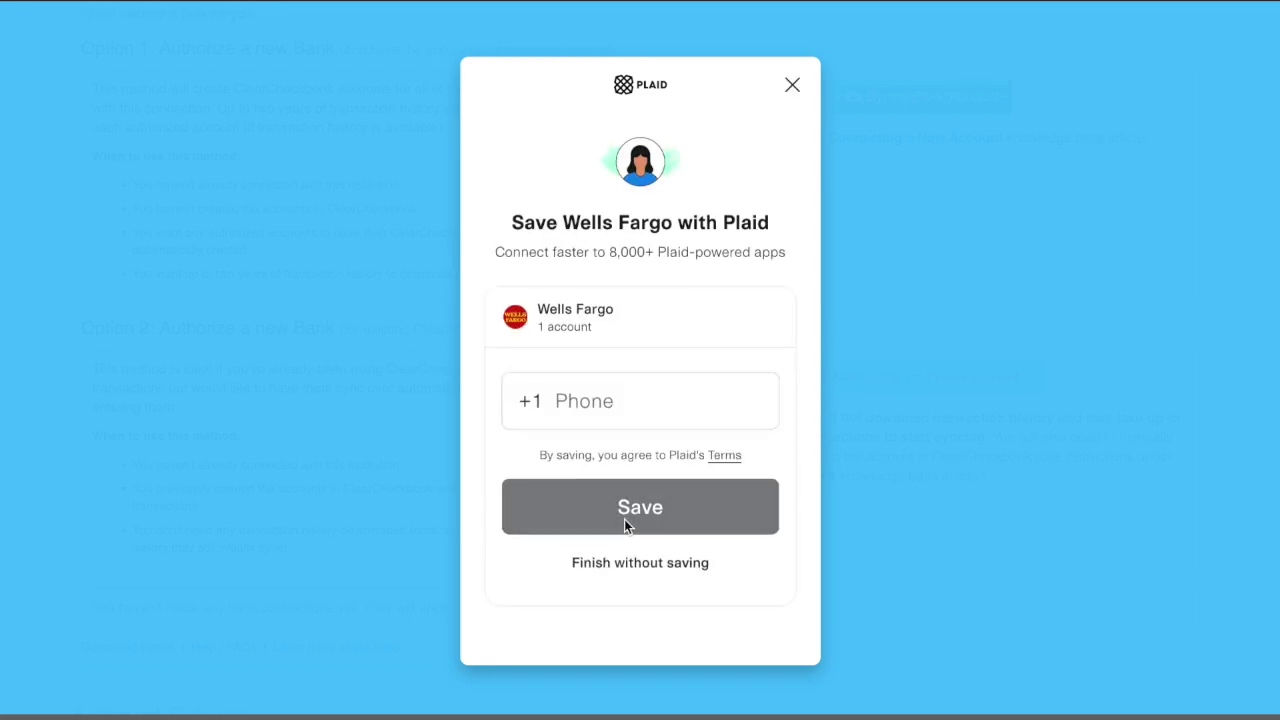
click(662, 560)
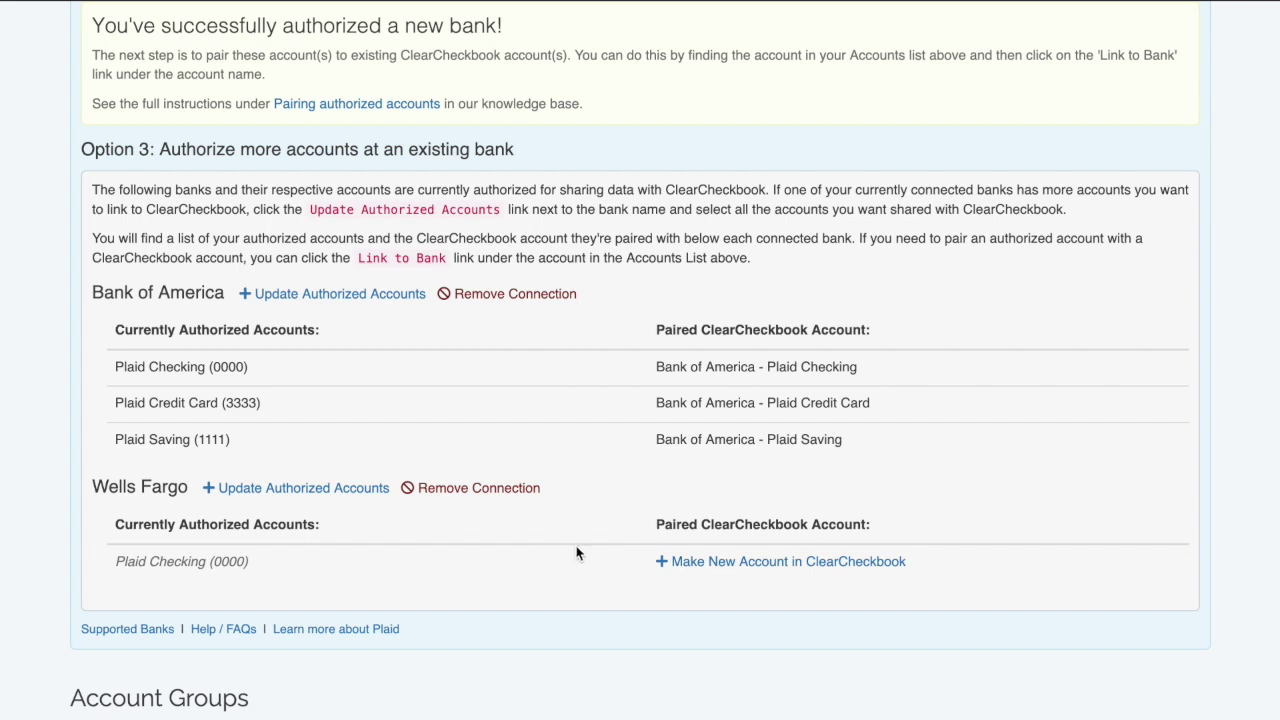
- Link the existing Wells Fargo Checking account to the authorized bank account Wells Fargo - Plaid Checking (0000)
scroll(584, 553, up, 6)
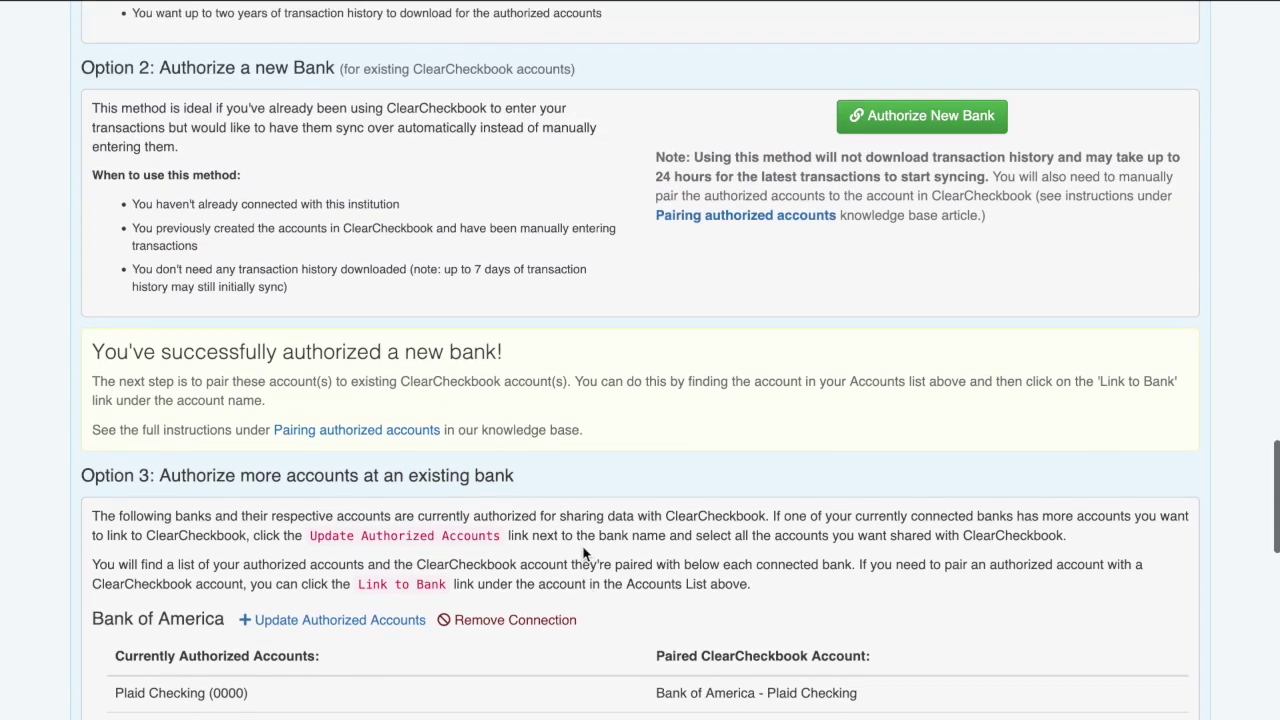
scroll(584, 553, up, 5)
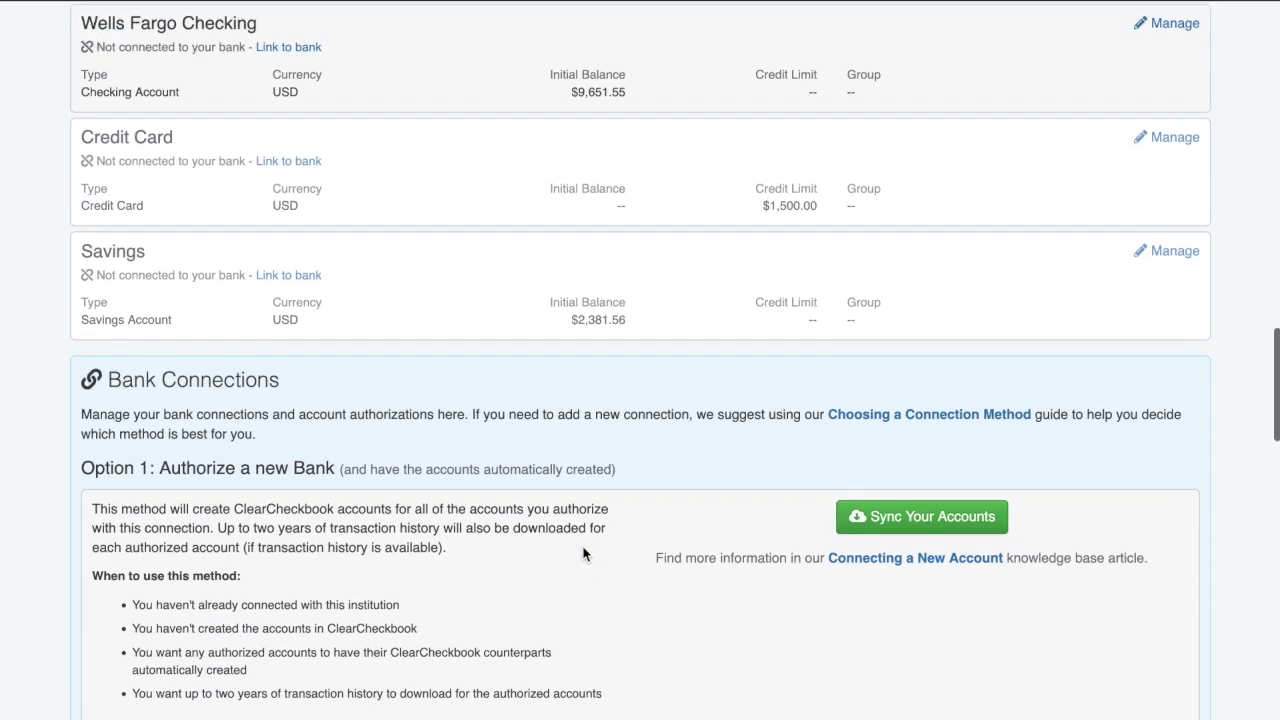
scroll(584, 553, up, 1)
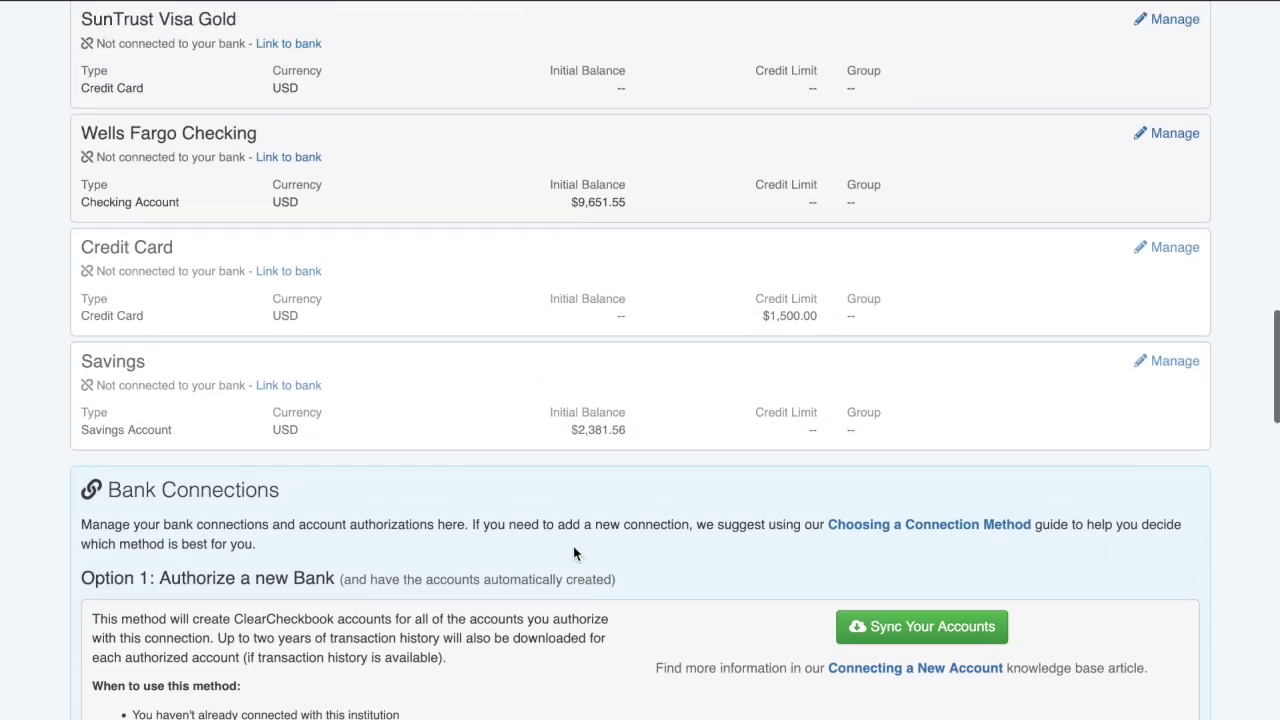
click(306, 158)
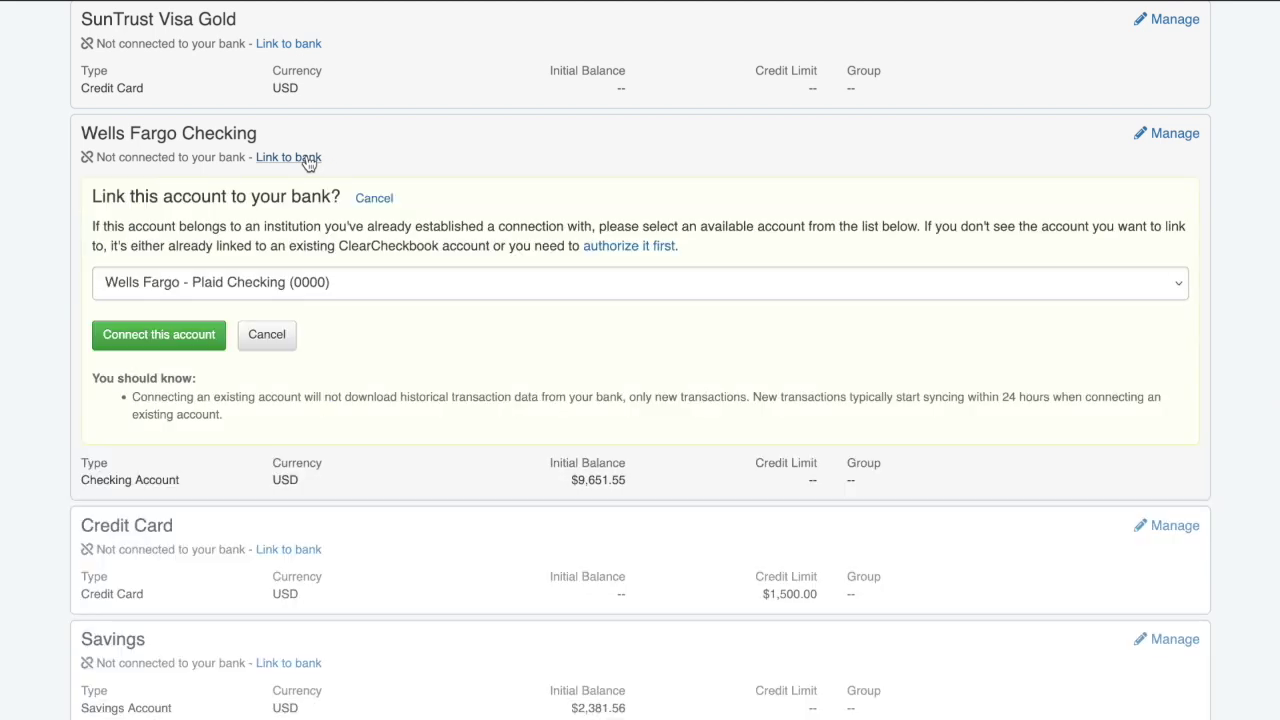
click(330, 287)
click(324, 282)
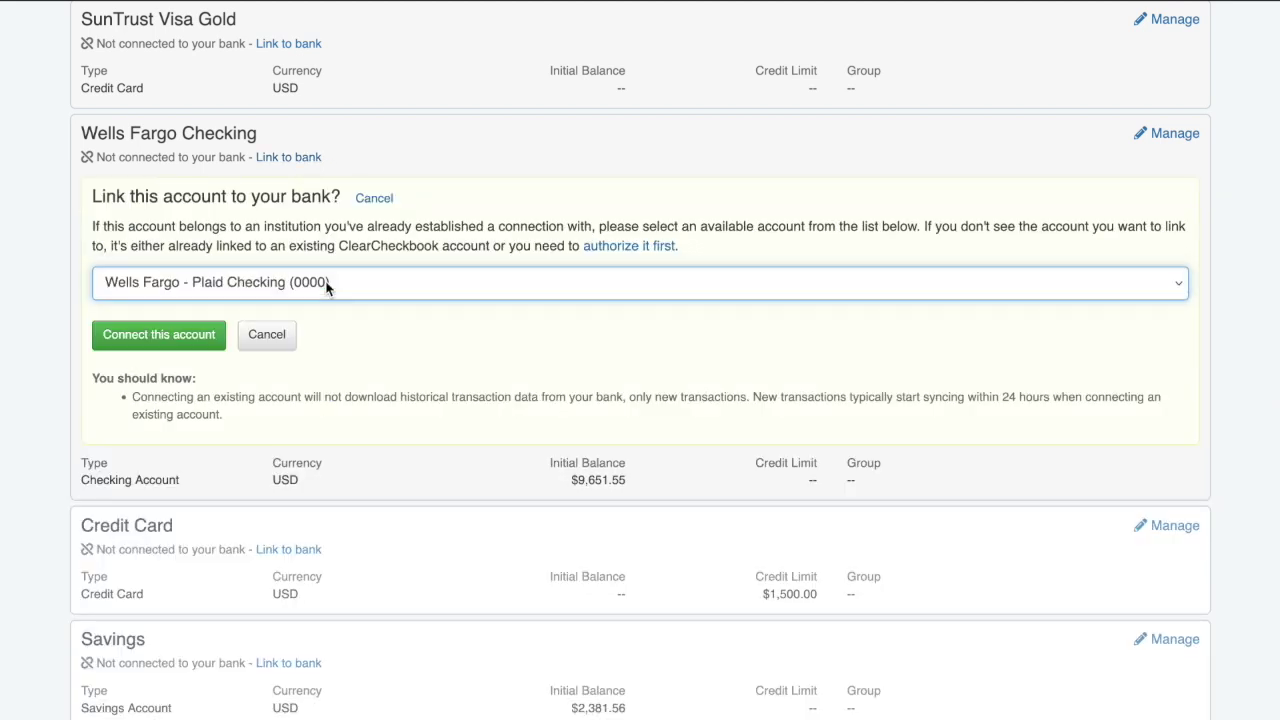
click(157, 337)
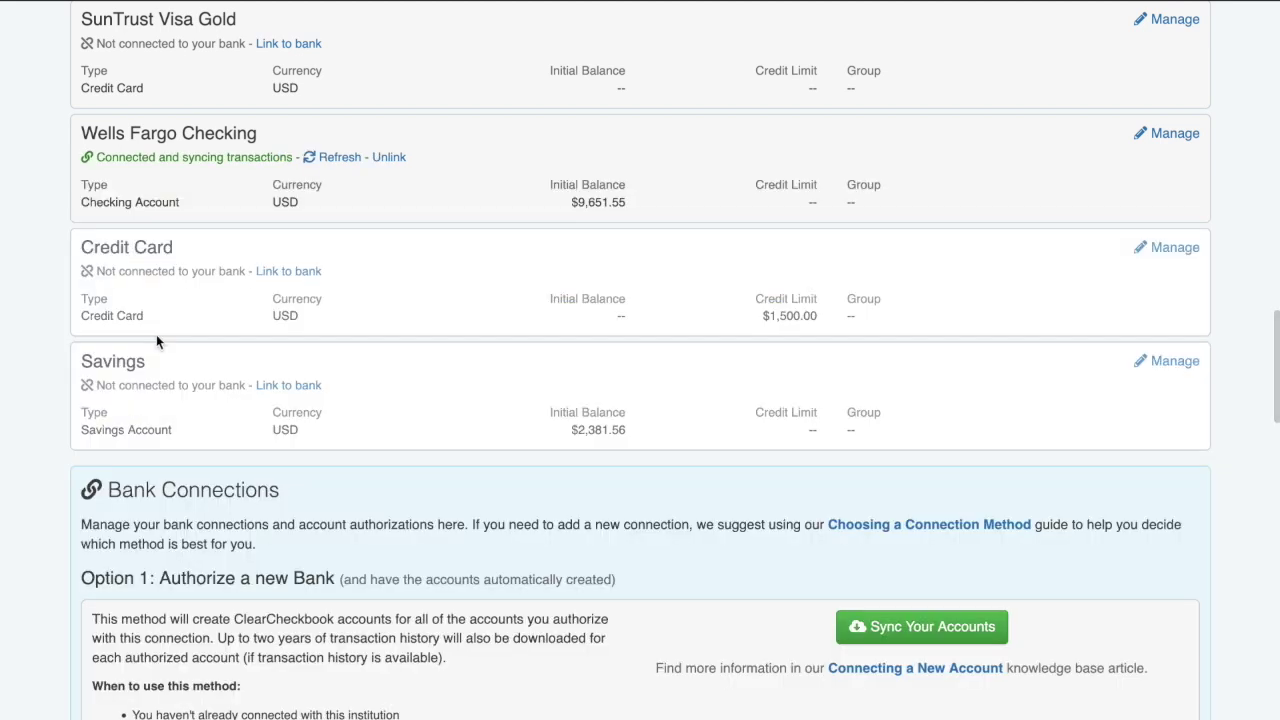
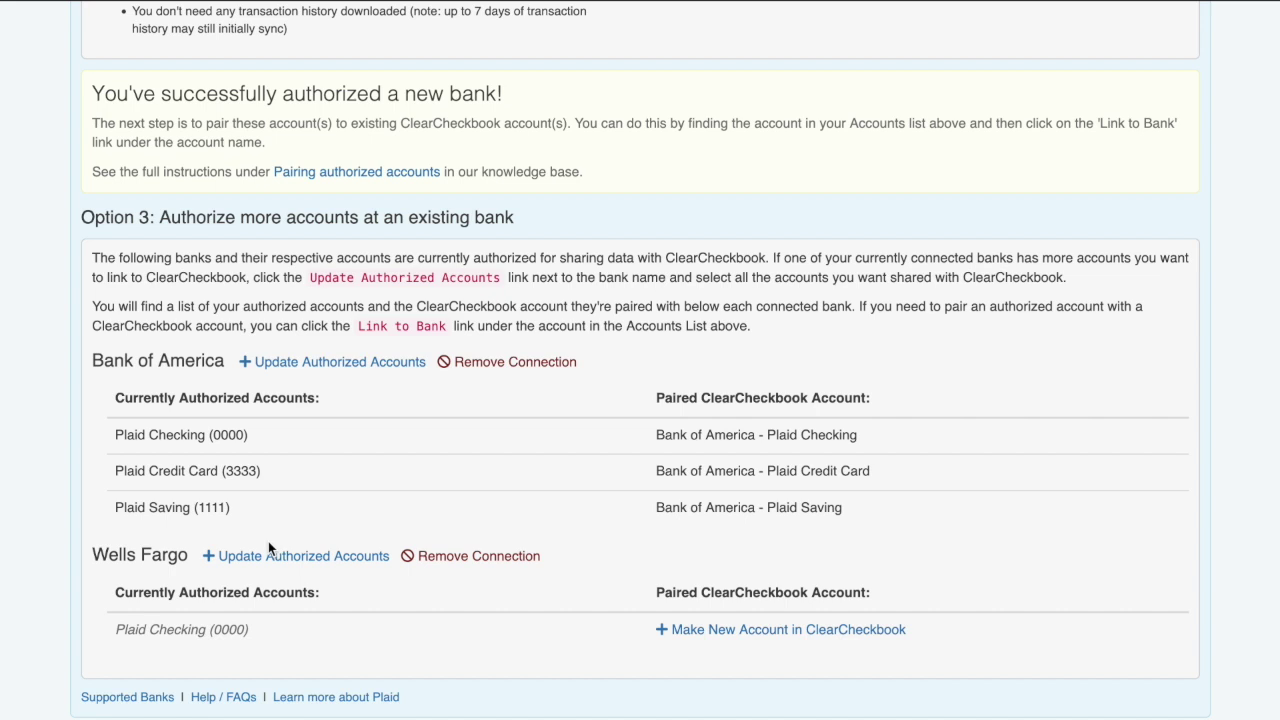
- Start updating the authorized accounts for Wells Fargo and proceed through Plaid as a guest to the bank's sign-in page
click(380, 565)
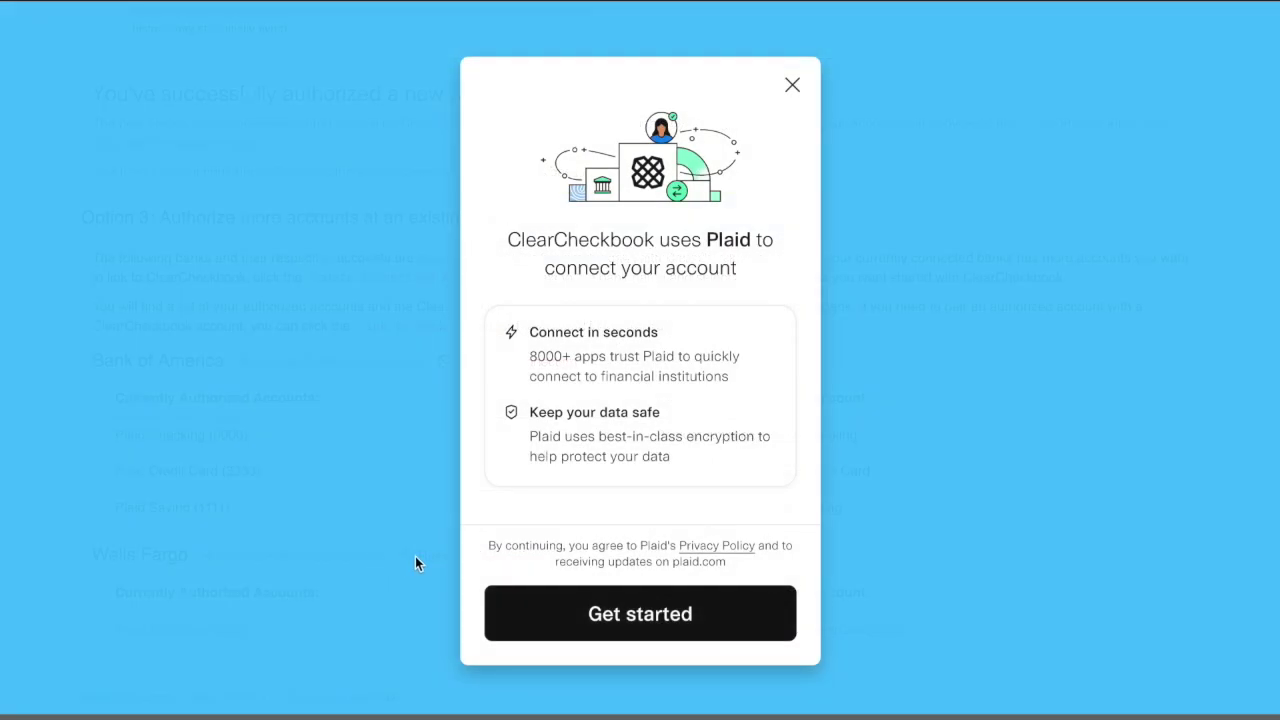
click(624, 620)
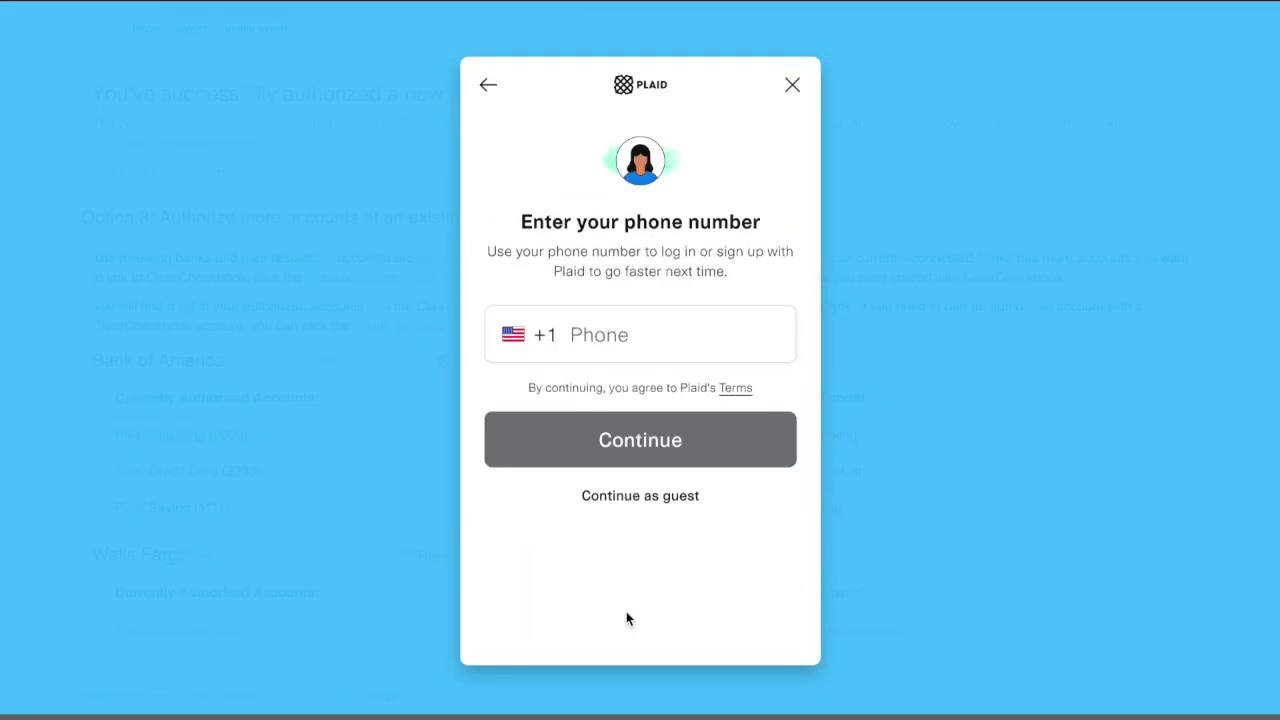
click(643, 493)
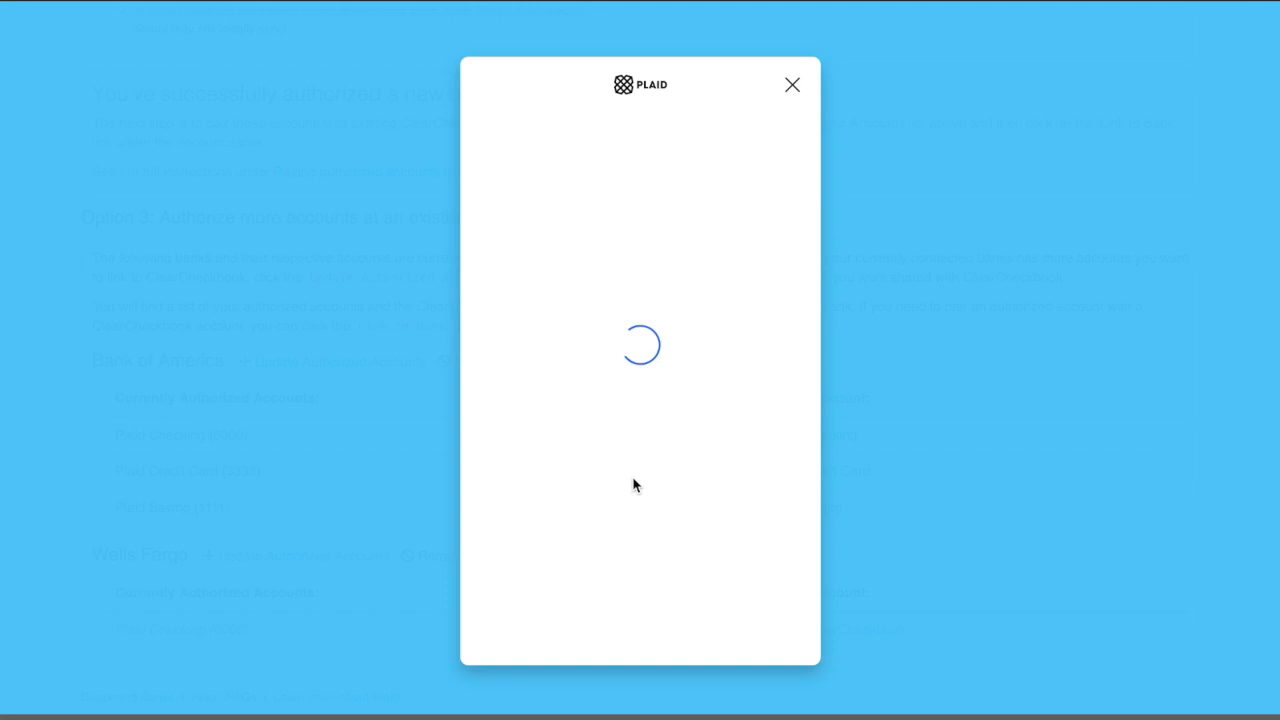
click(686, 610)
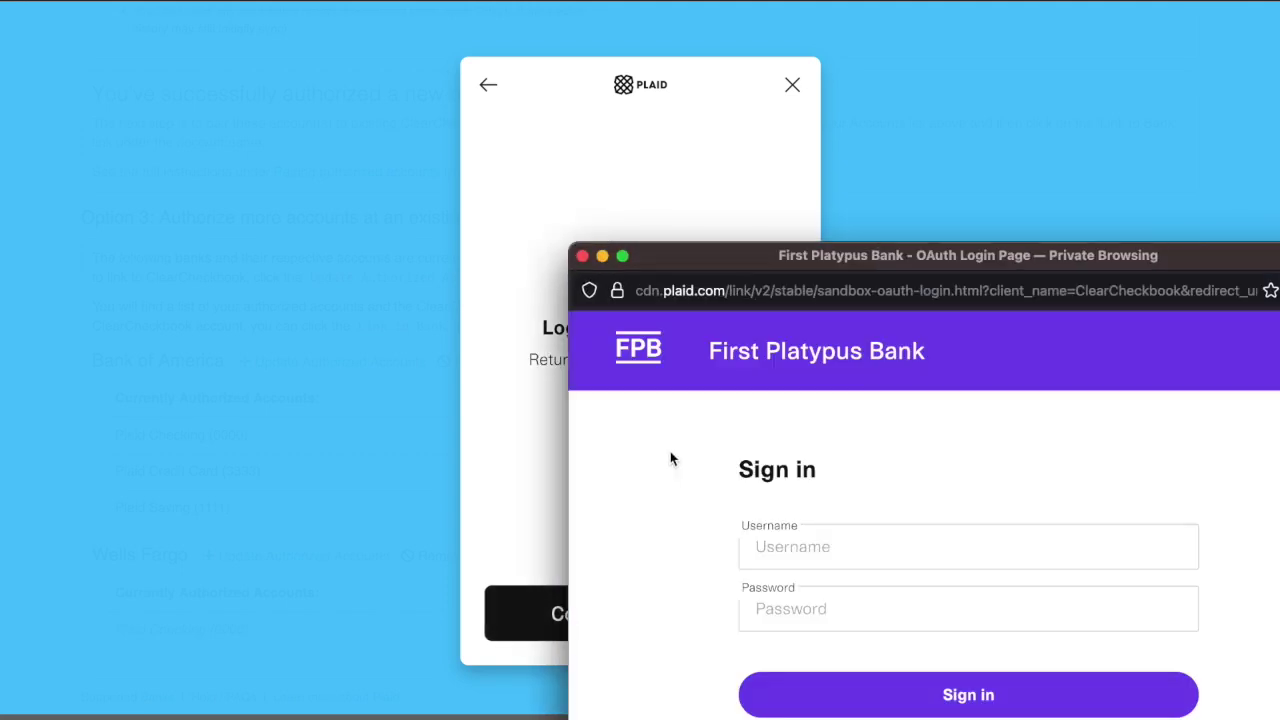
- Bring the bank sign-in window fully into view and sign in with username user_good and the account password
drag(881, 249, 584, 56)
click(571, 347)
text(user_good)
key(Tab)
text(pass_good)
click(710, 501)
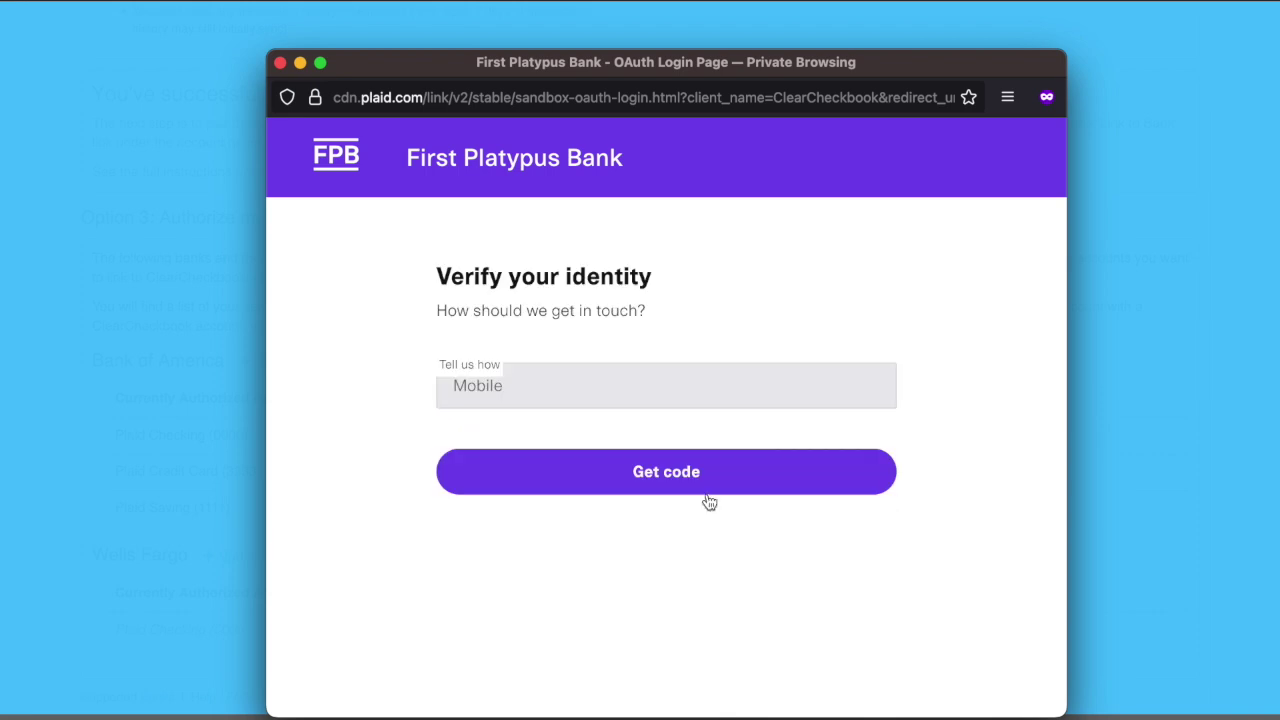
- Verify the identity by mobile, entering and submitting the security code
click(634, 476)
click(511, 392)
text(123)
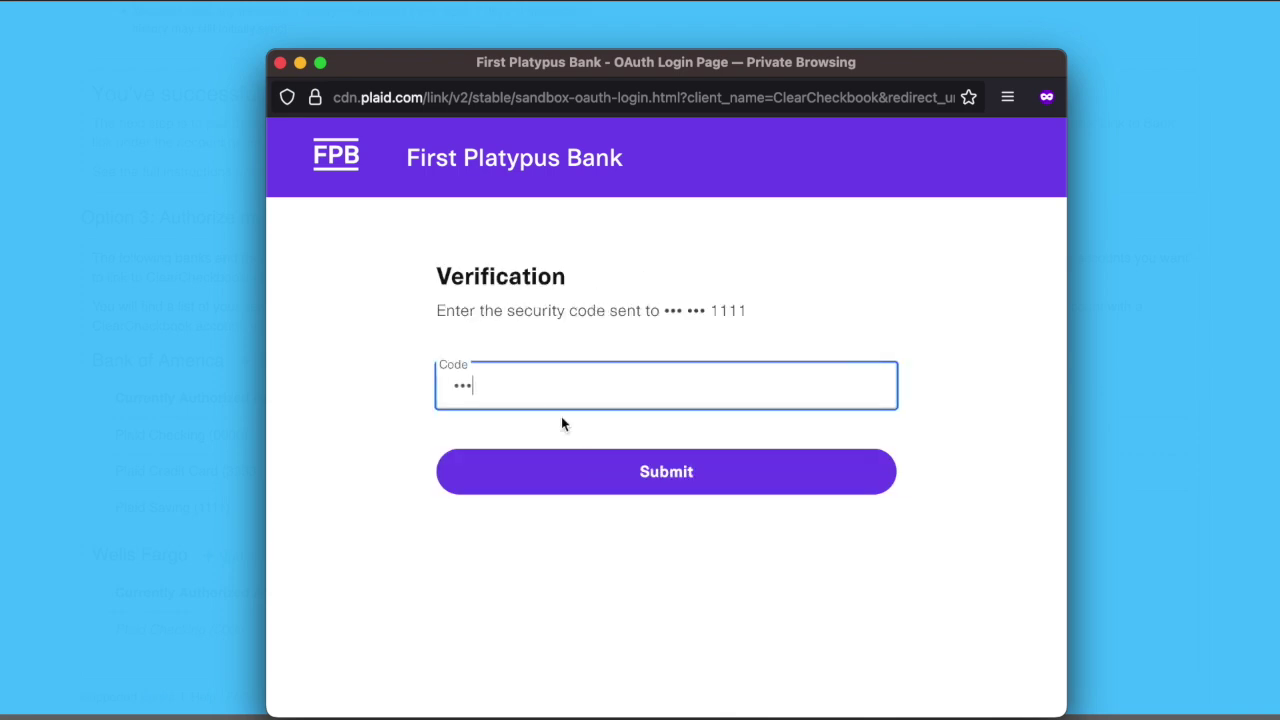
click(655, 465)
- Select Plaid Credit Card and Plaid Checking for sharing, include account holder names and roles, and continue
scroll(502, 477, down, 5)
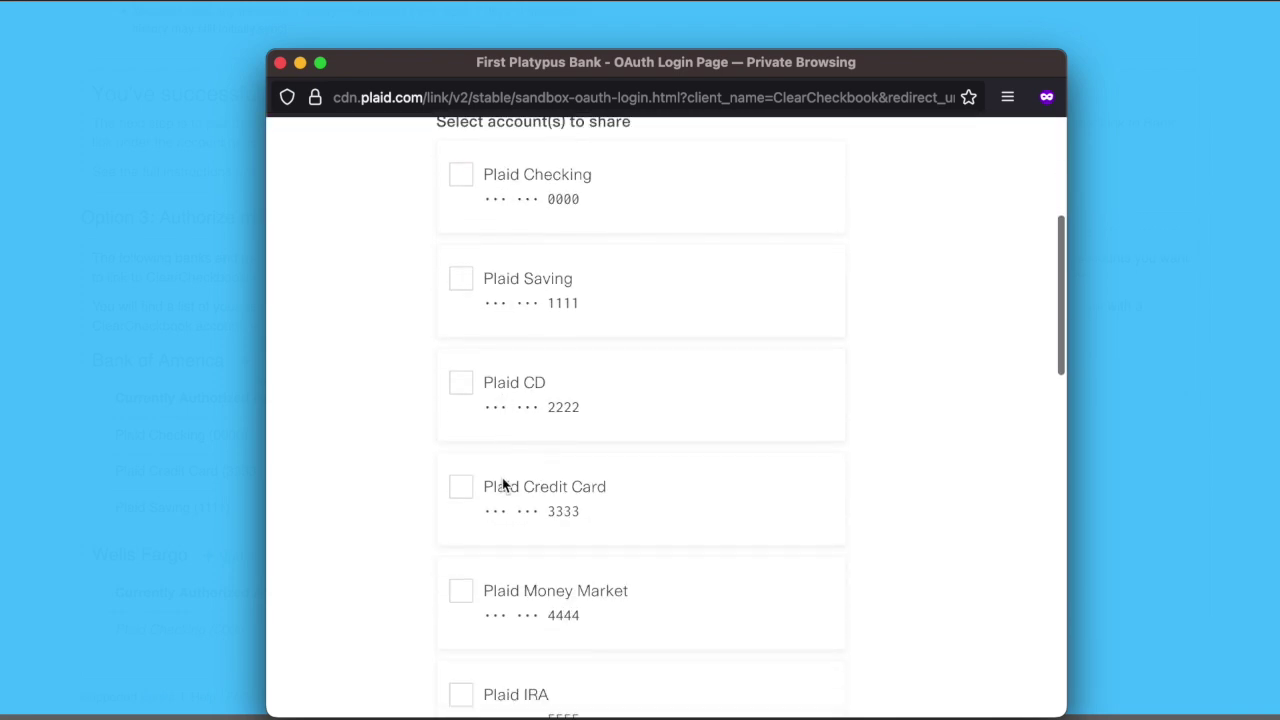
click(451, 457)
scroll(423, 463, down, 10)
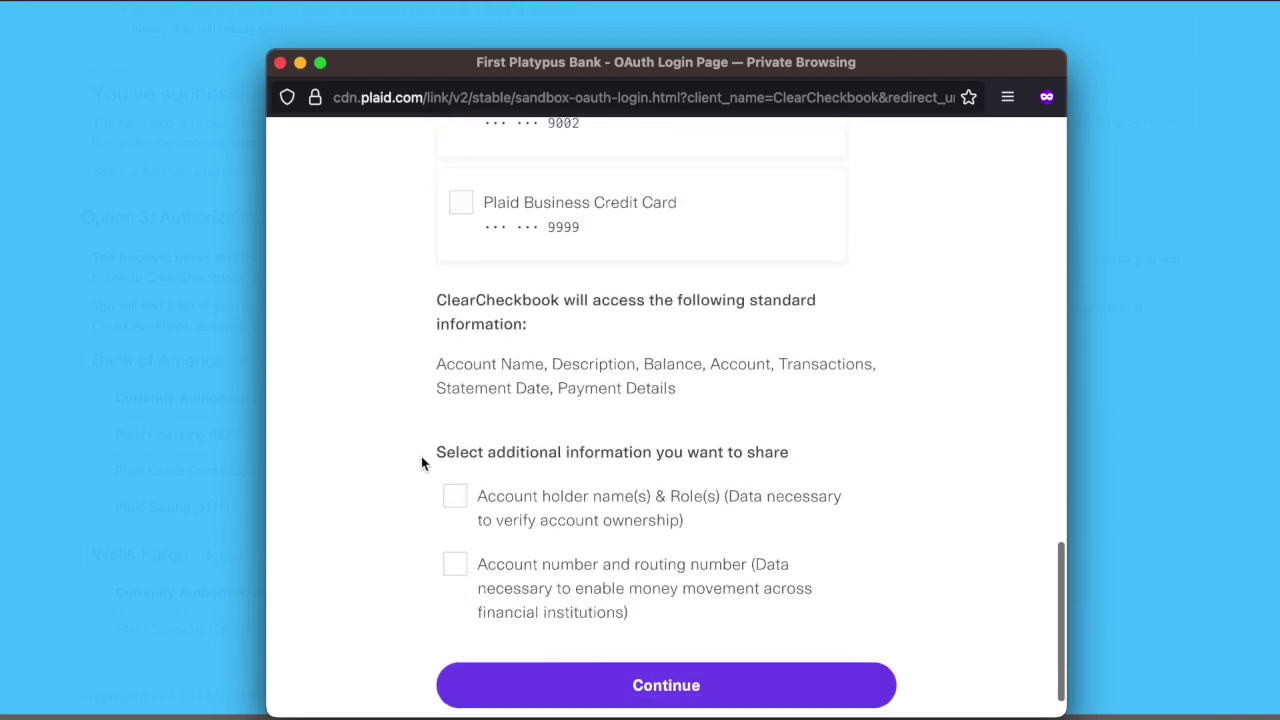
scroll(431, 451, up, 10)
click(467, 291)
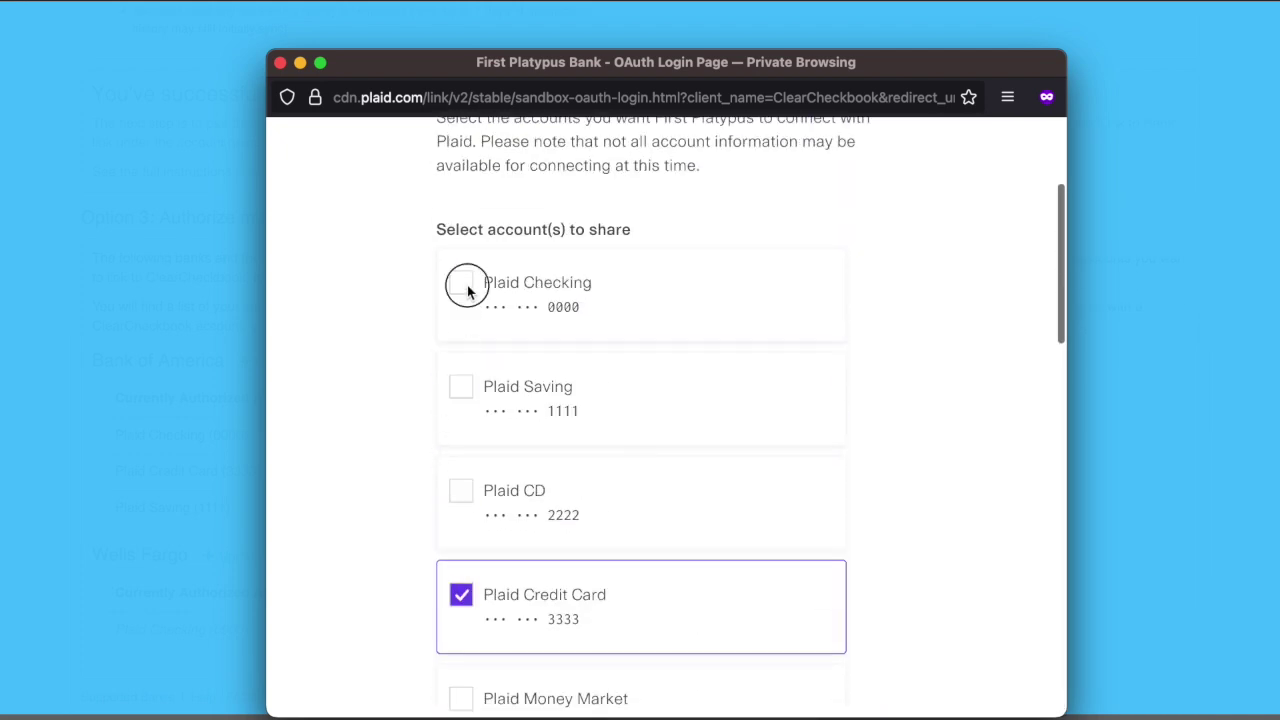
scroll(437, 397, down, 10)
click(455, 447)
click(679, 644)
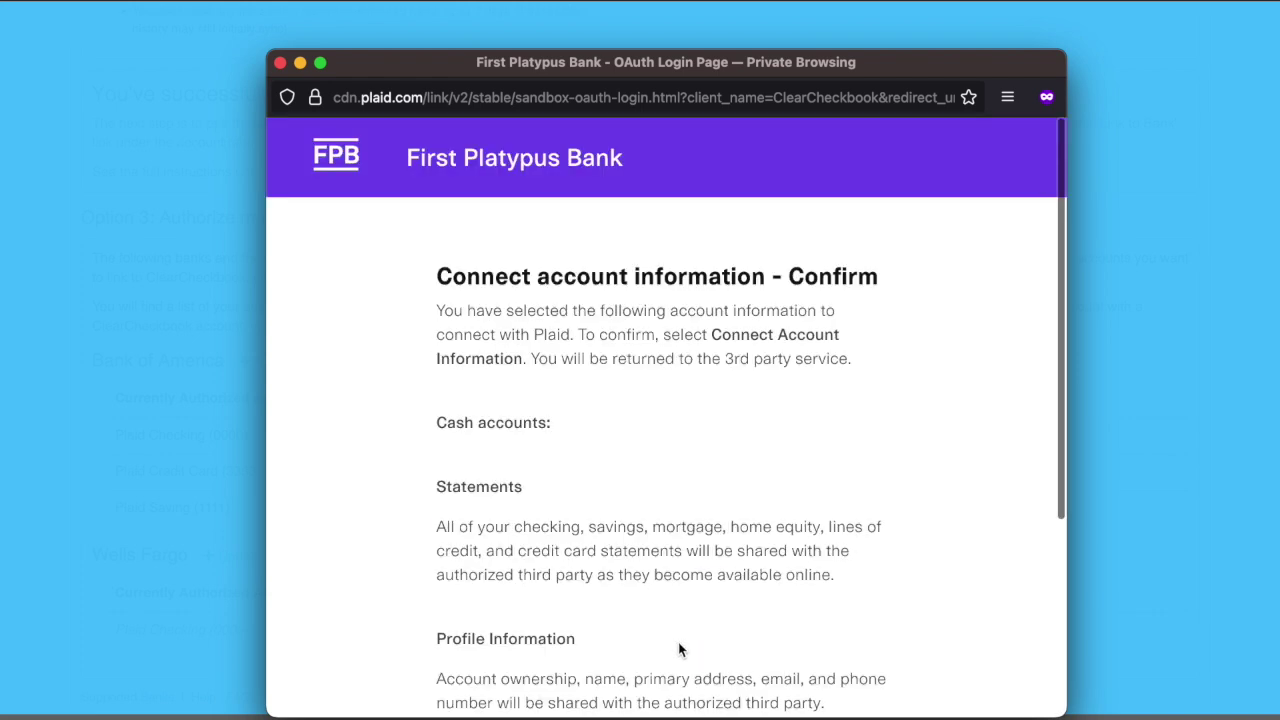
- Accept the terms, connect the selected account information, and finish the Plaid update for Wells Fargo
scroll(660, 630, down, 5)
click(540, 541)
click(610, 626)
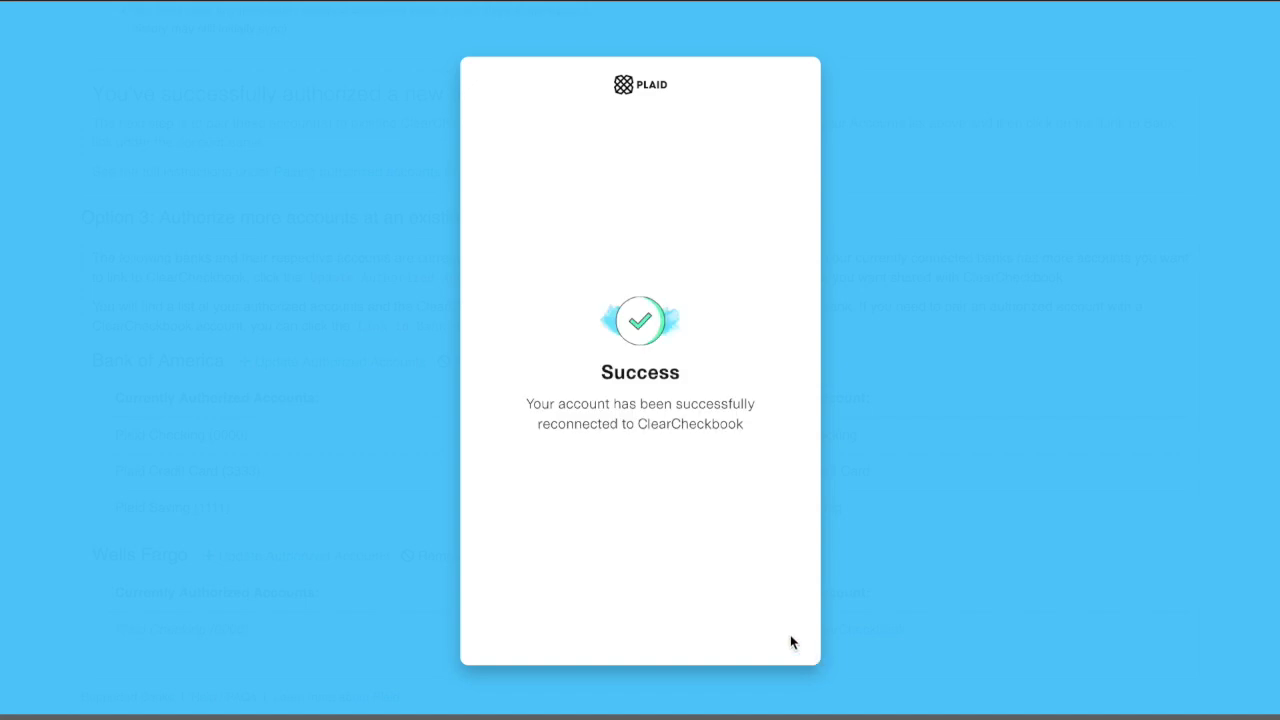
click(675, 561)
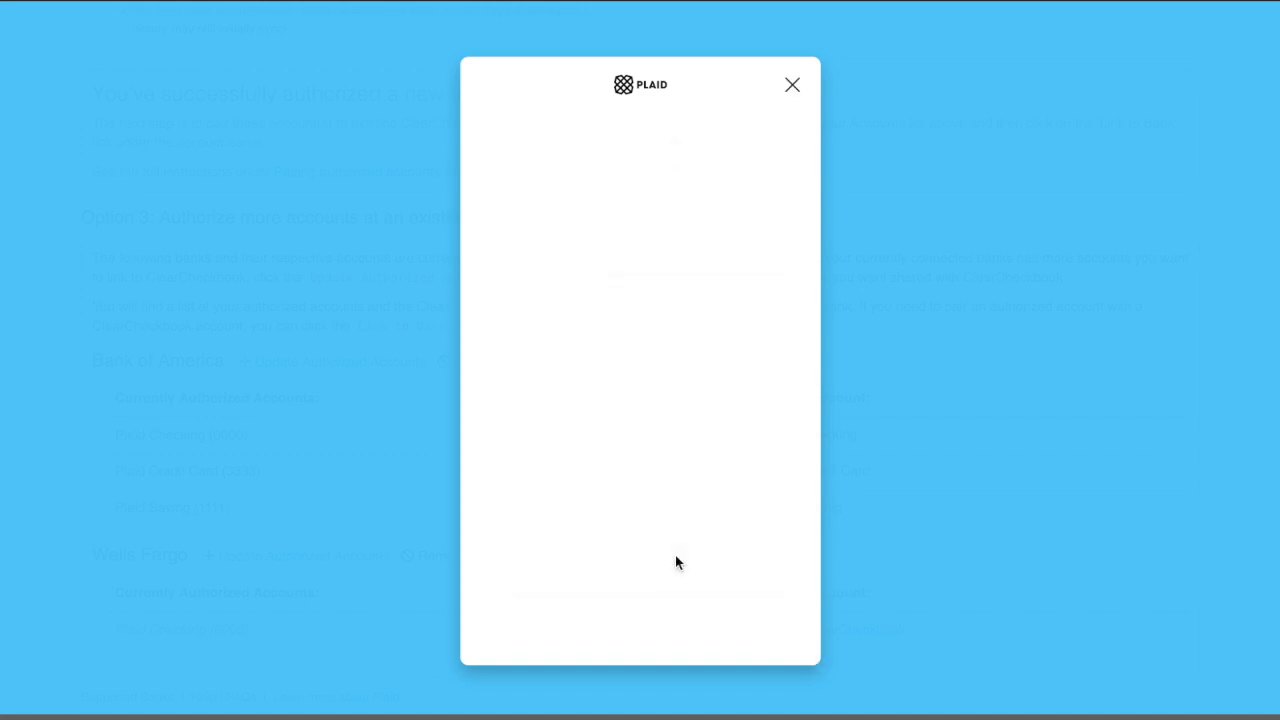
- Review the authorized accounts and pairings under Wells Fargo, and the option for unlinking Wells Fargo Checking in the accounts list
scroll(603, 547, down, 10)
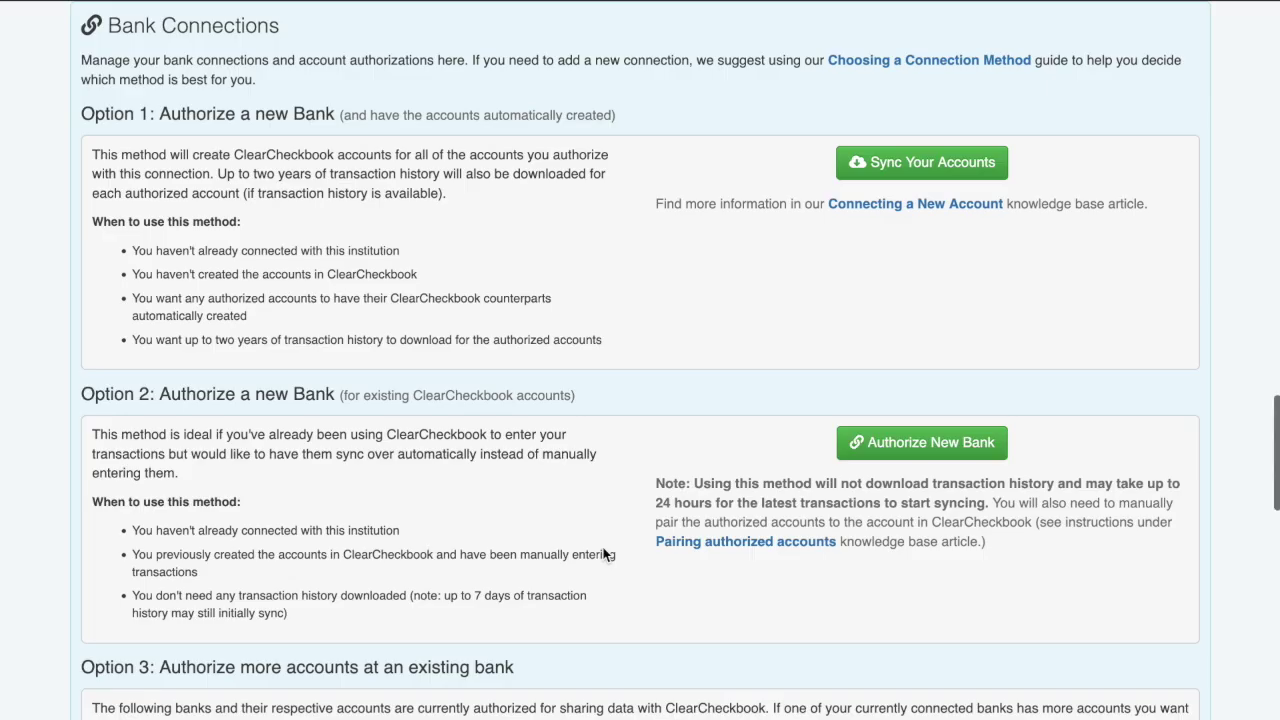
scroll(603, 548, down, 7)
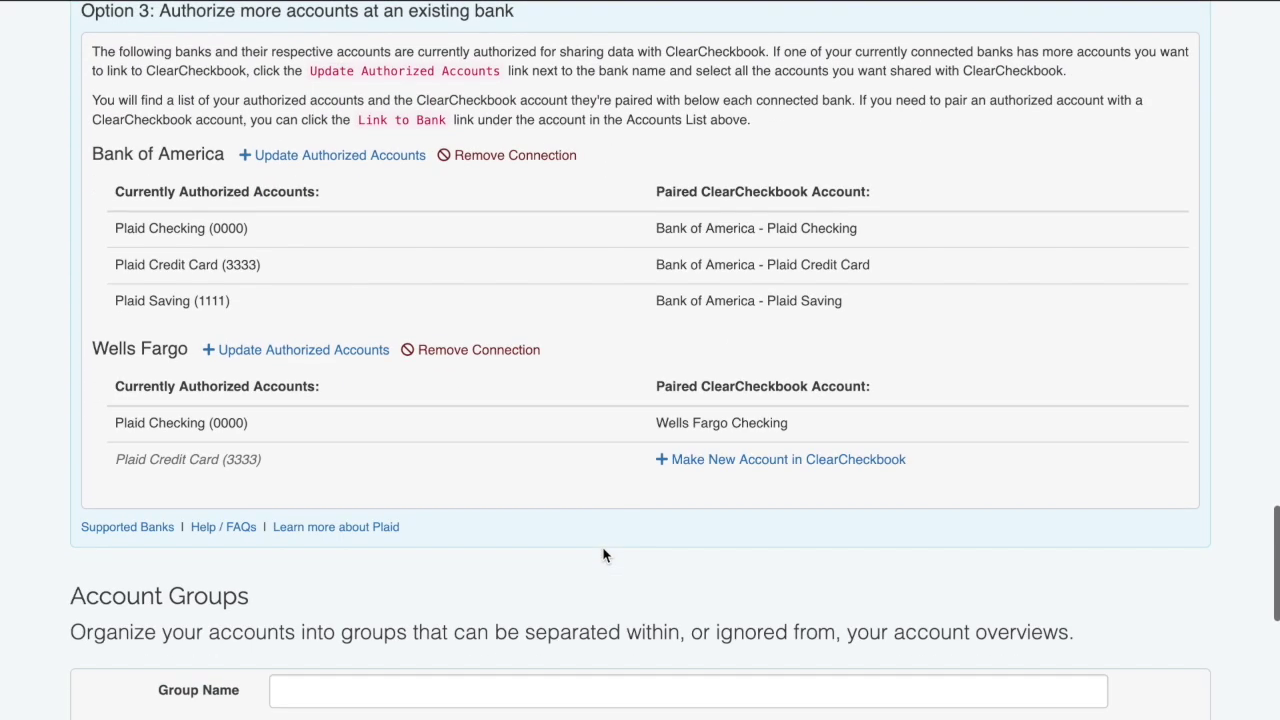
drag(262, 460, 109, 459)
click(335, 459)
scroll(60, 238, up, 10)
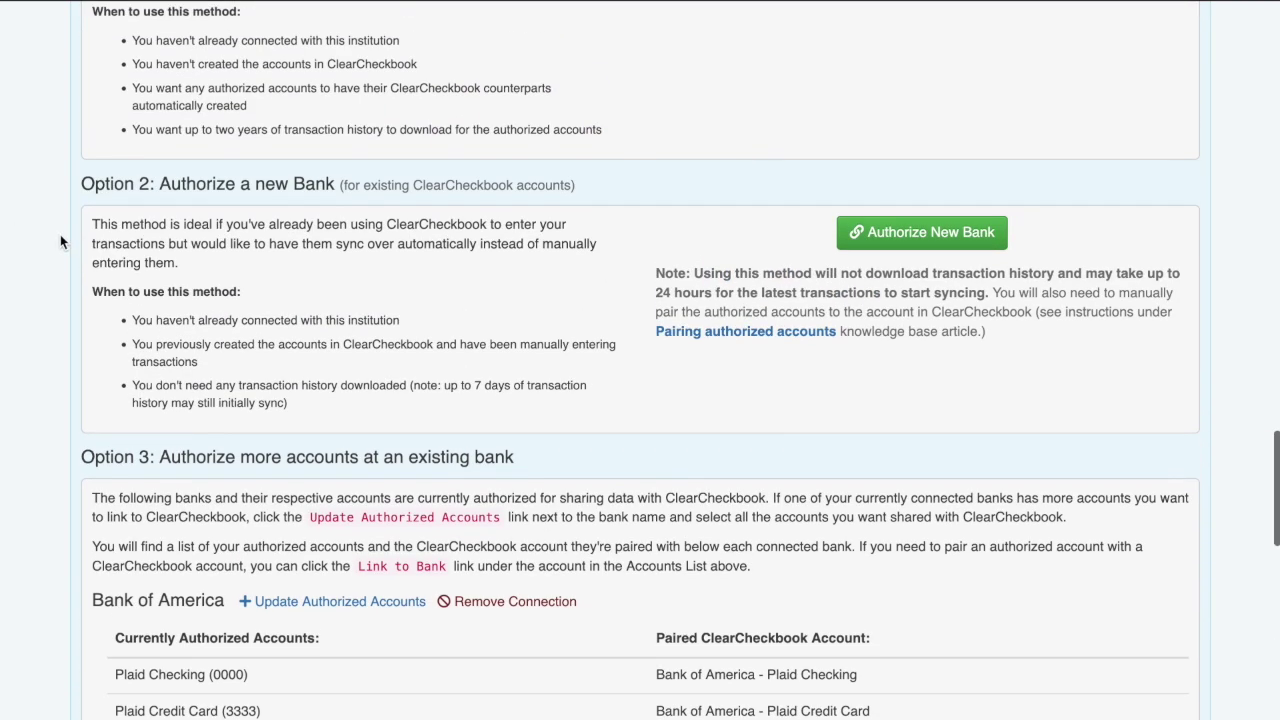
scroll(59, 234, up, 3)
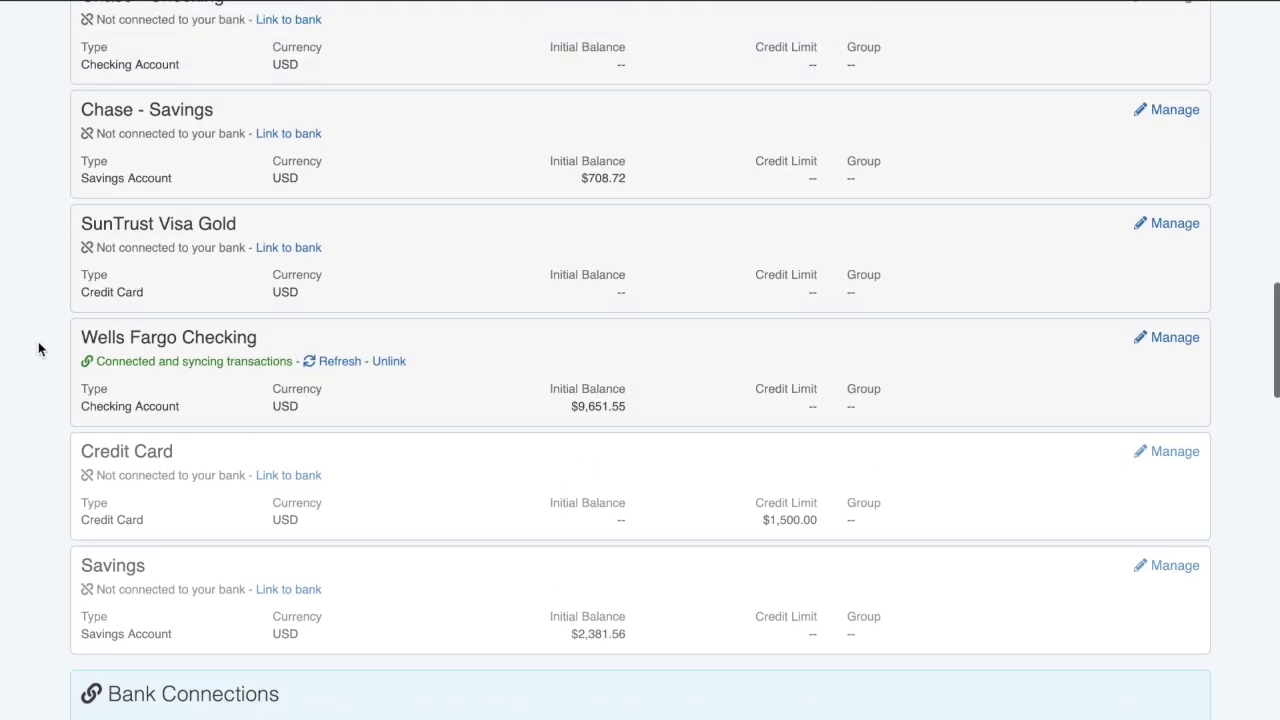
click(399, 366)
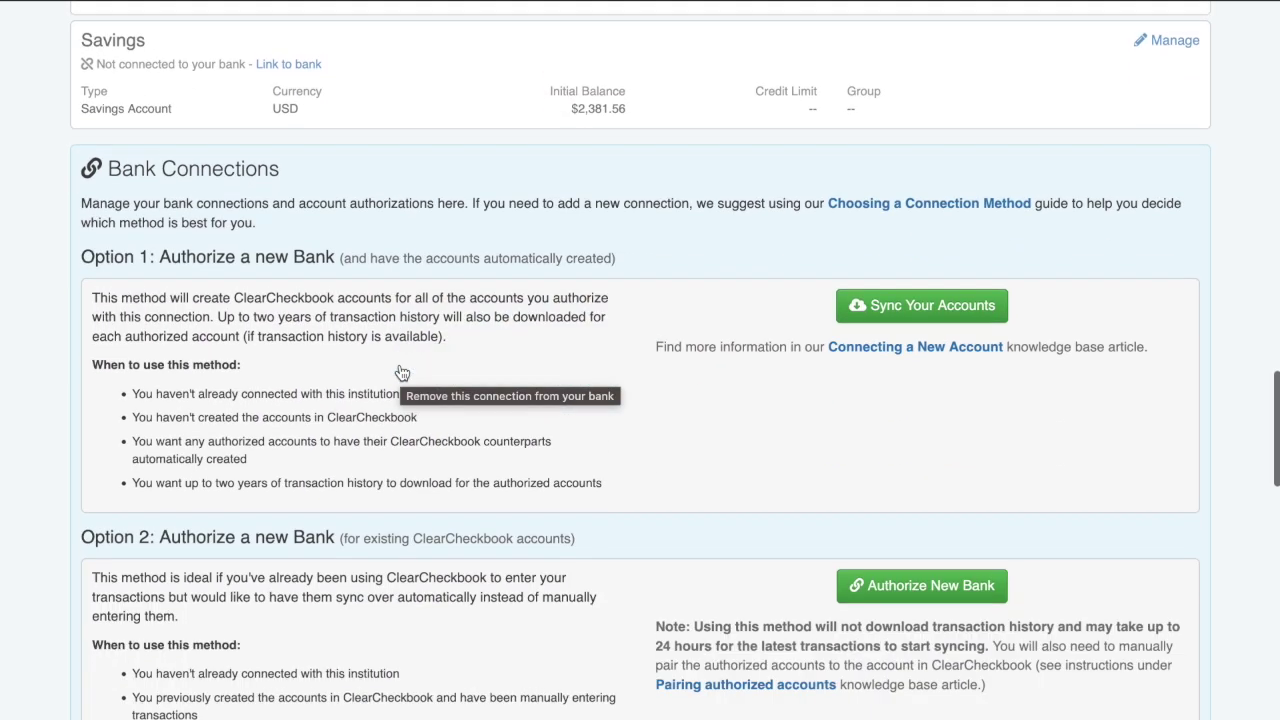
scroll(402, 372, down, 1)
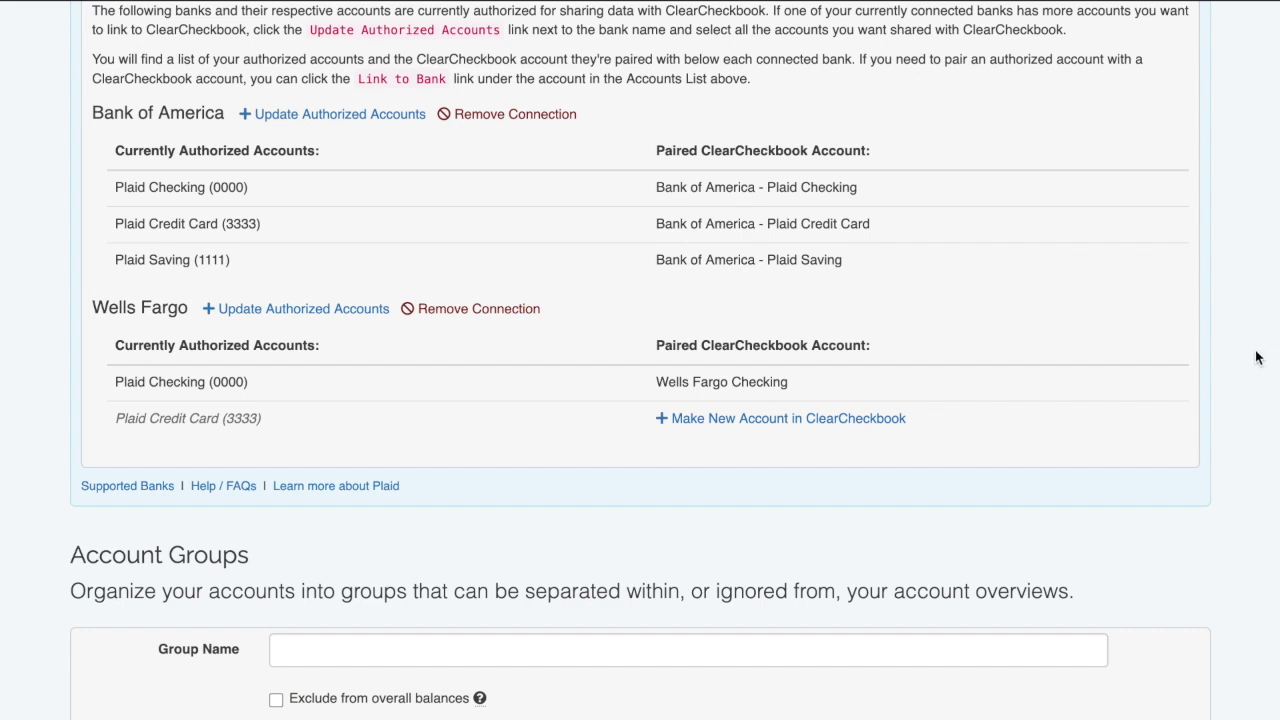
- Open the Synced Transaction Settings from the account settings
scroll(1257, 357, up, 15)
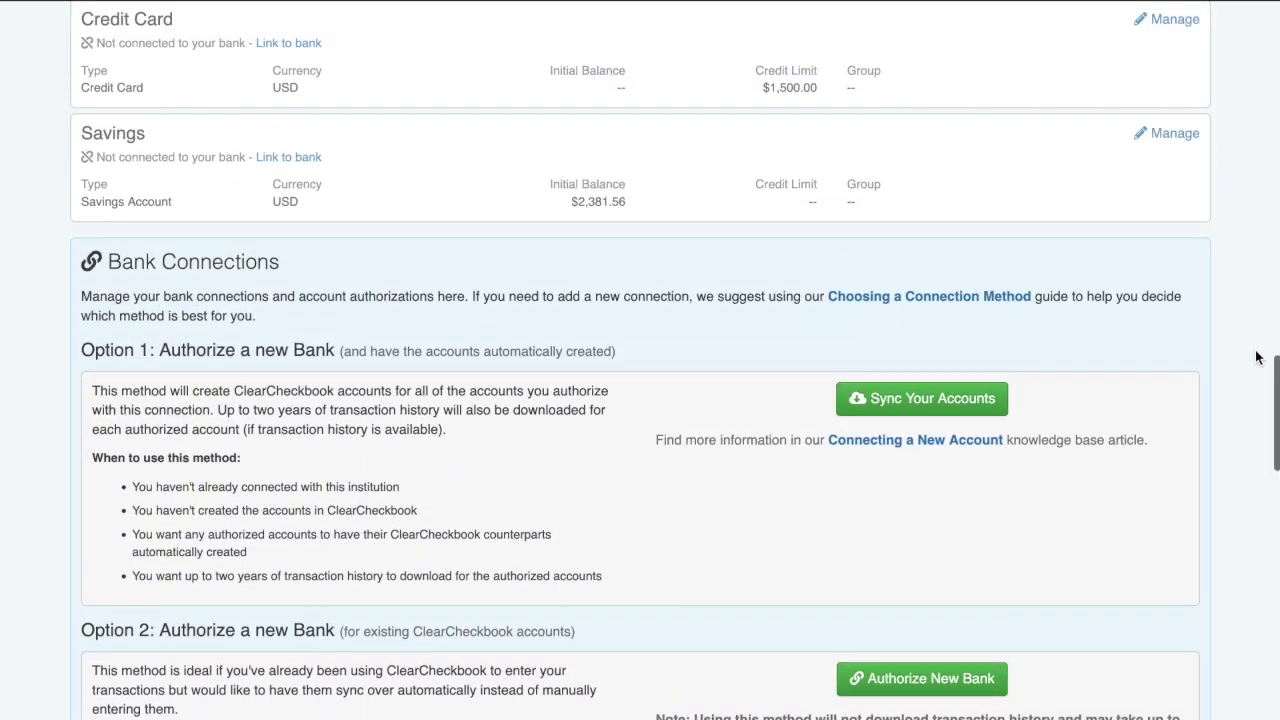
scroll(1257, 357, up, 15)
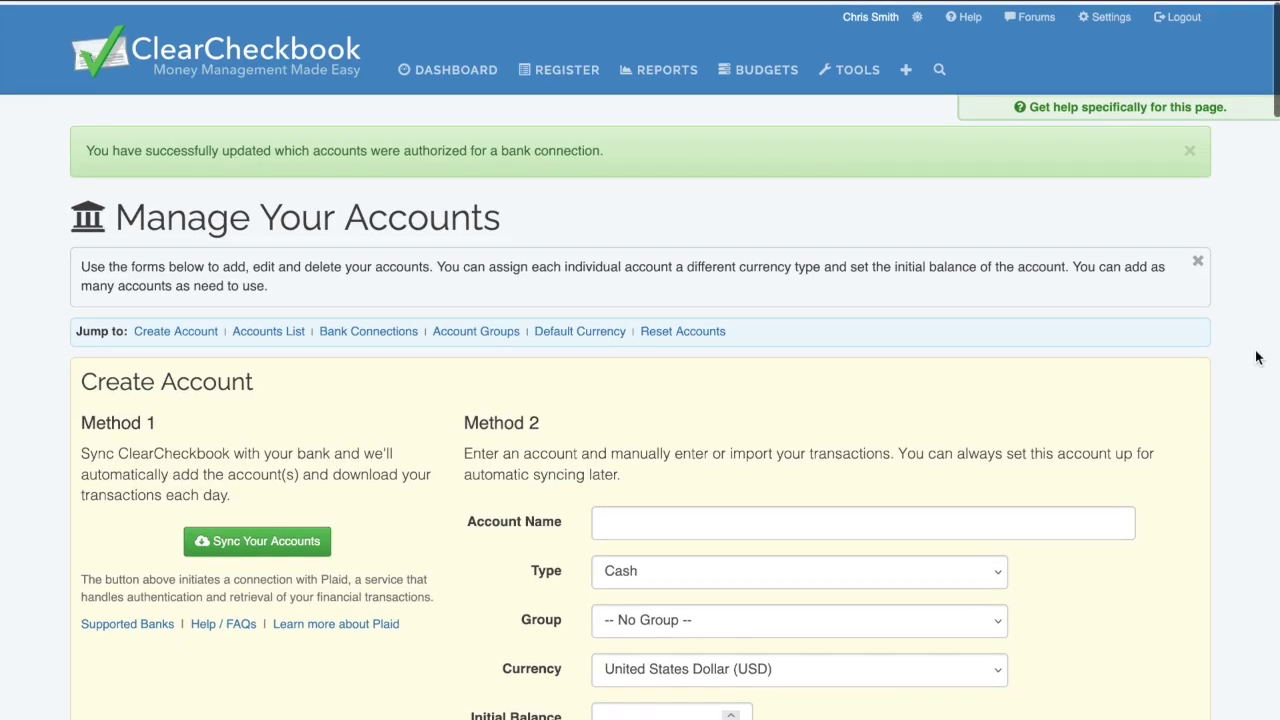
click(1110, 14)
scroll(1012, 162, down, 5)
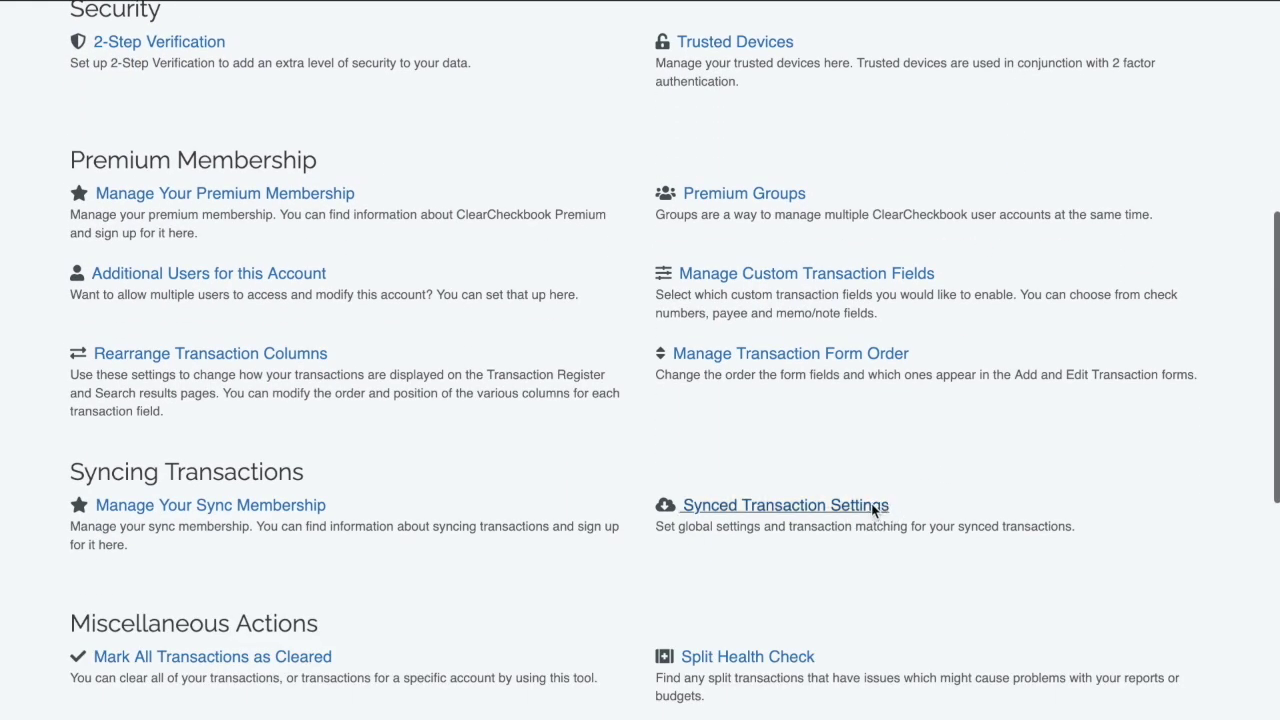
click(874, 509)
- Examine the Global Sync Settings, including the choices for pre-assigned categories, clearing posted transactions, checking for duplicates and automatically merging duplicates
scroll(963, 510, down, 3)
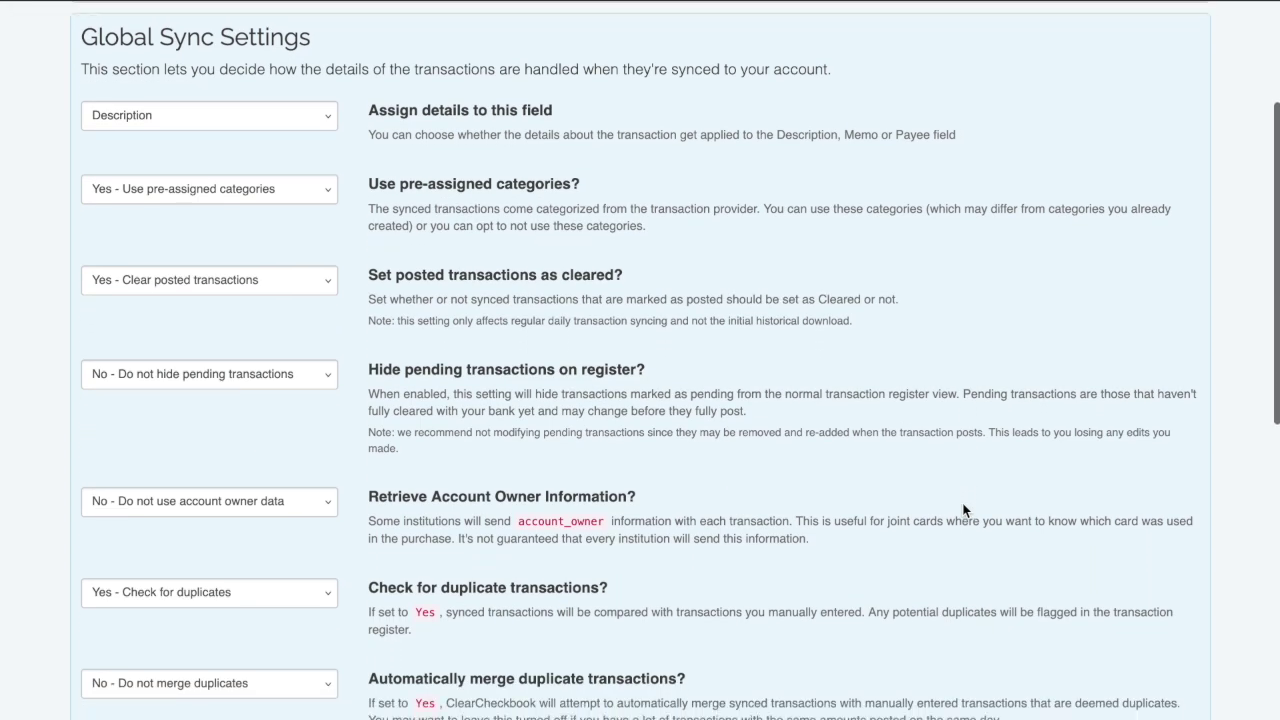
scroll(963, 510, down, 1)
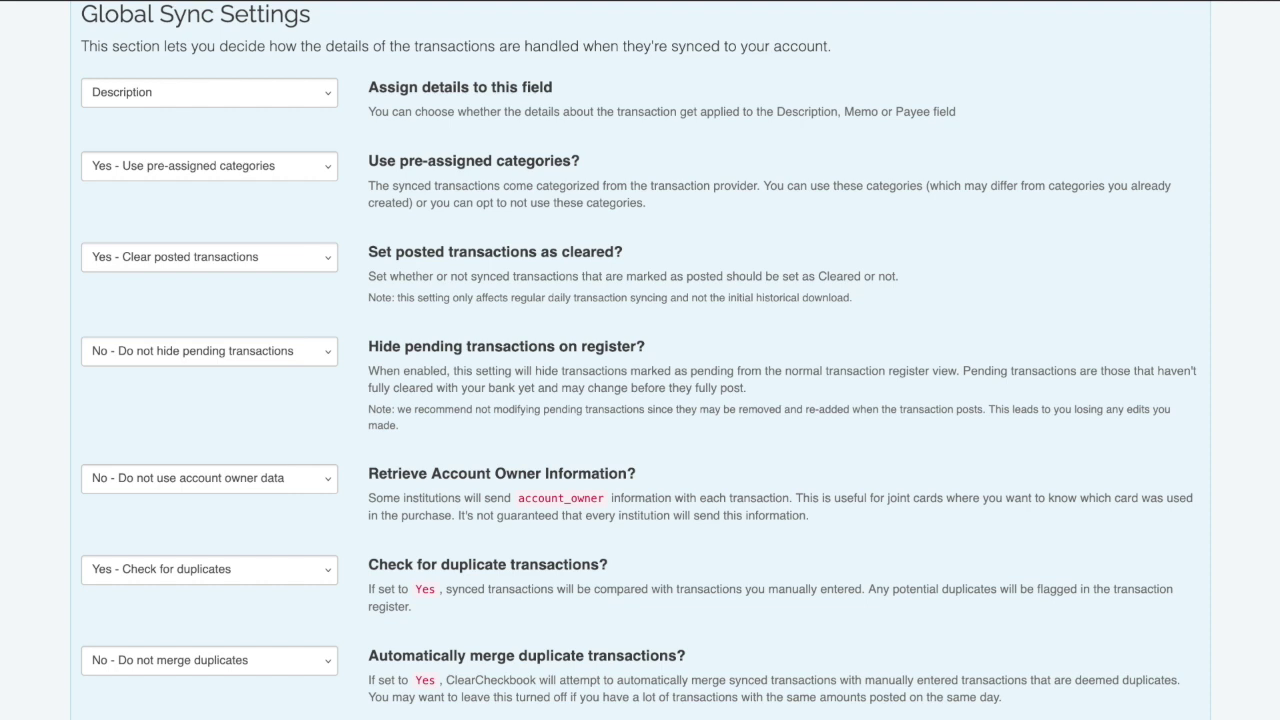
click(334, 167)
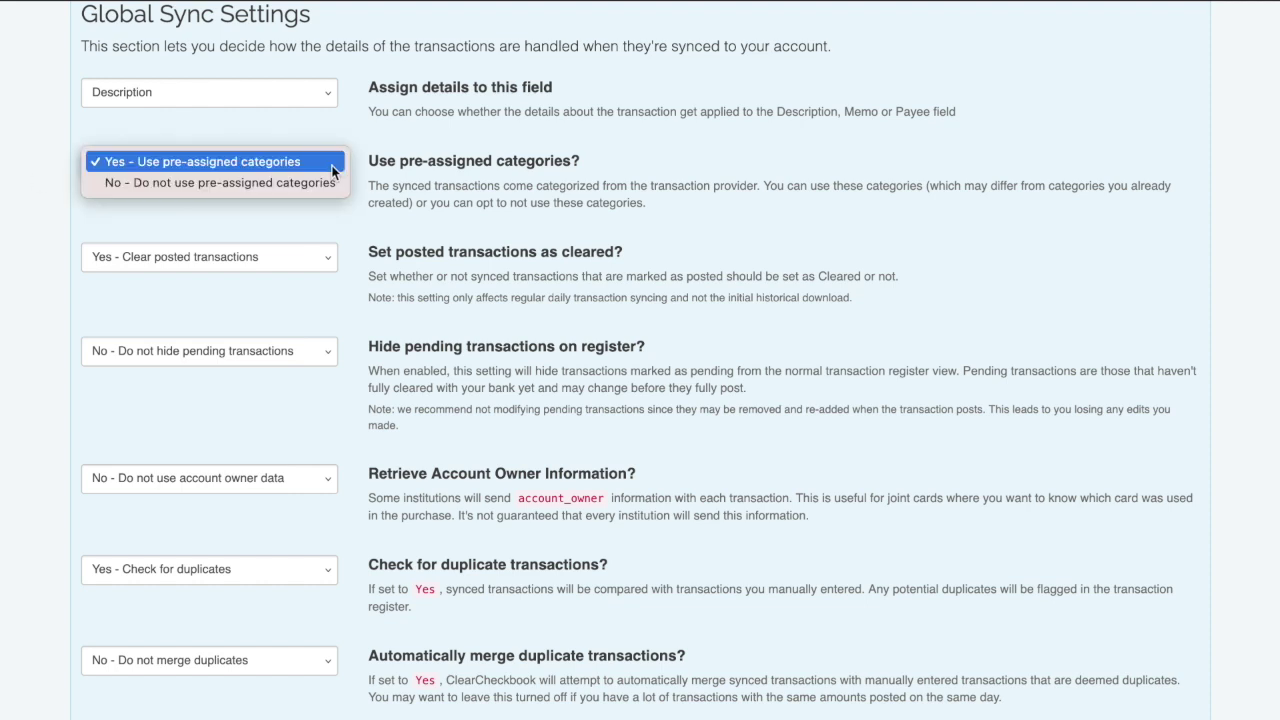
click(332, 167)
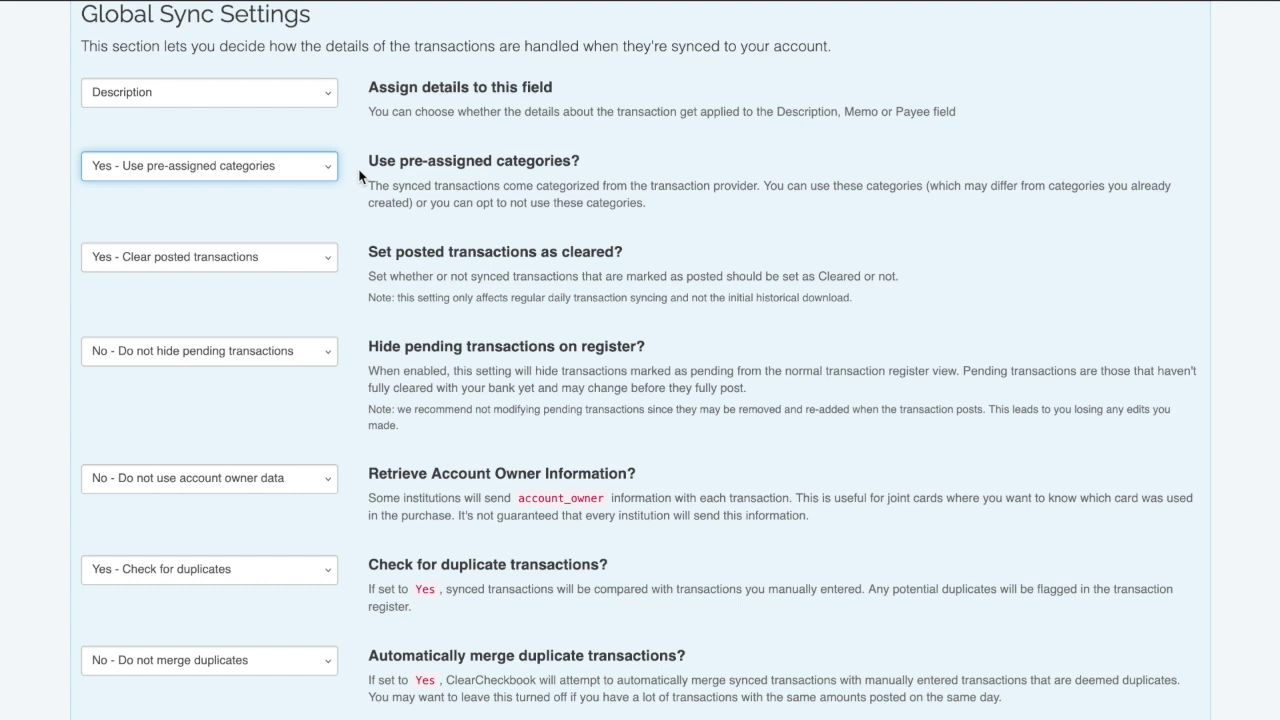
click(327, 262)
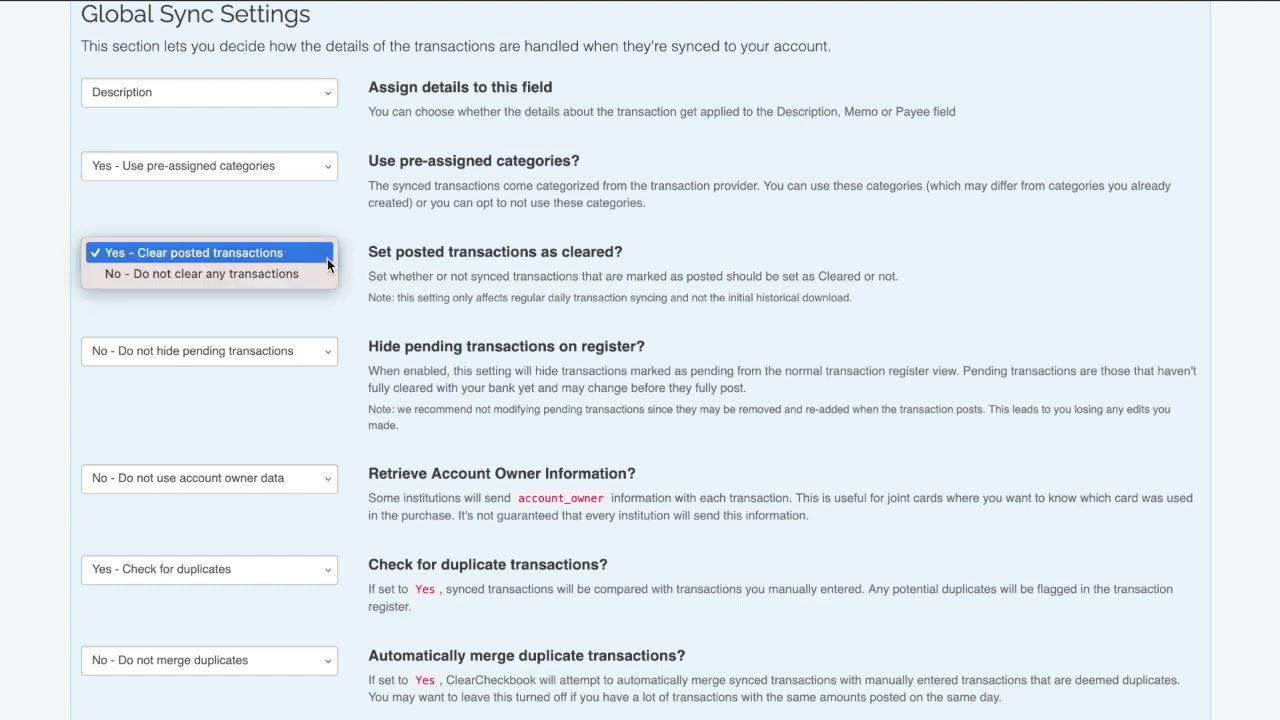
click(328, 258)
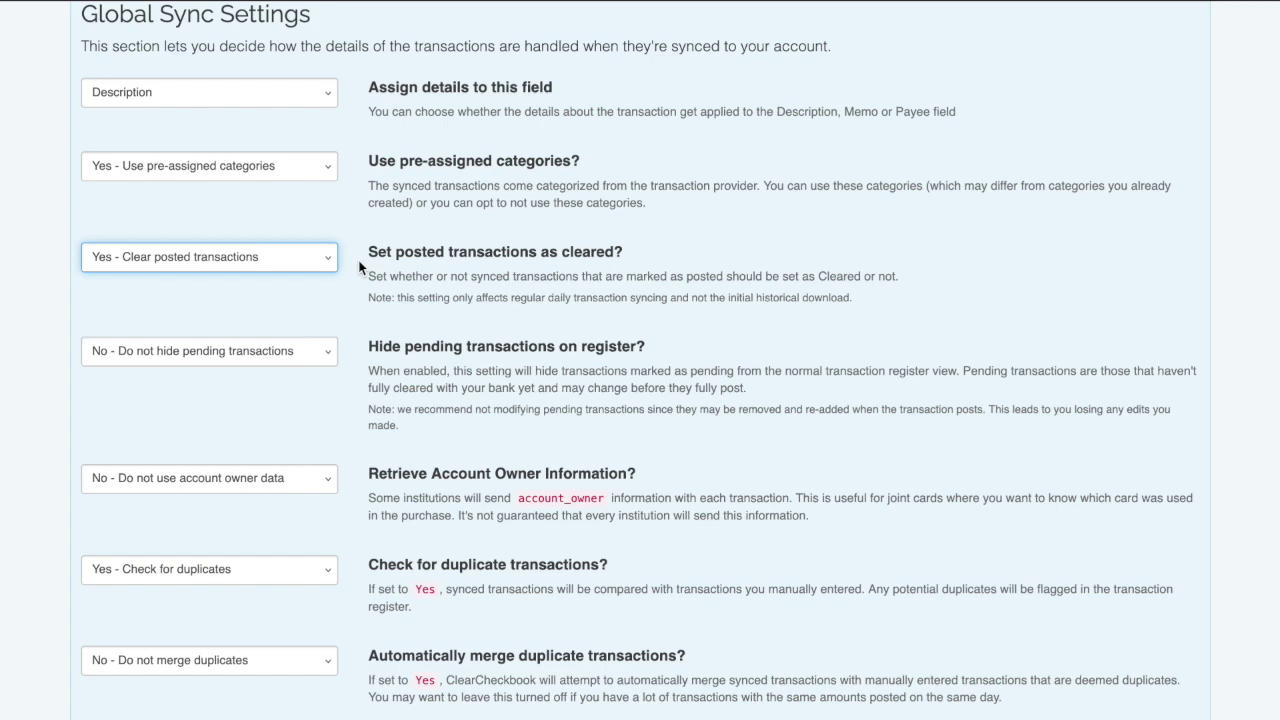
scroll(359, 265, down, 2)
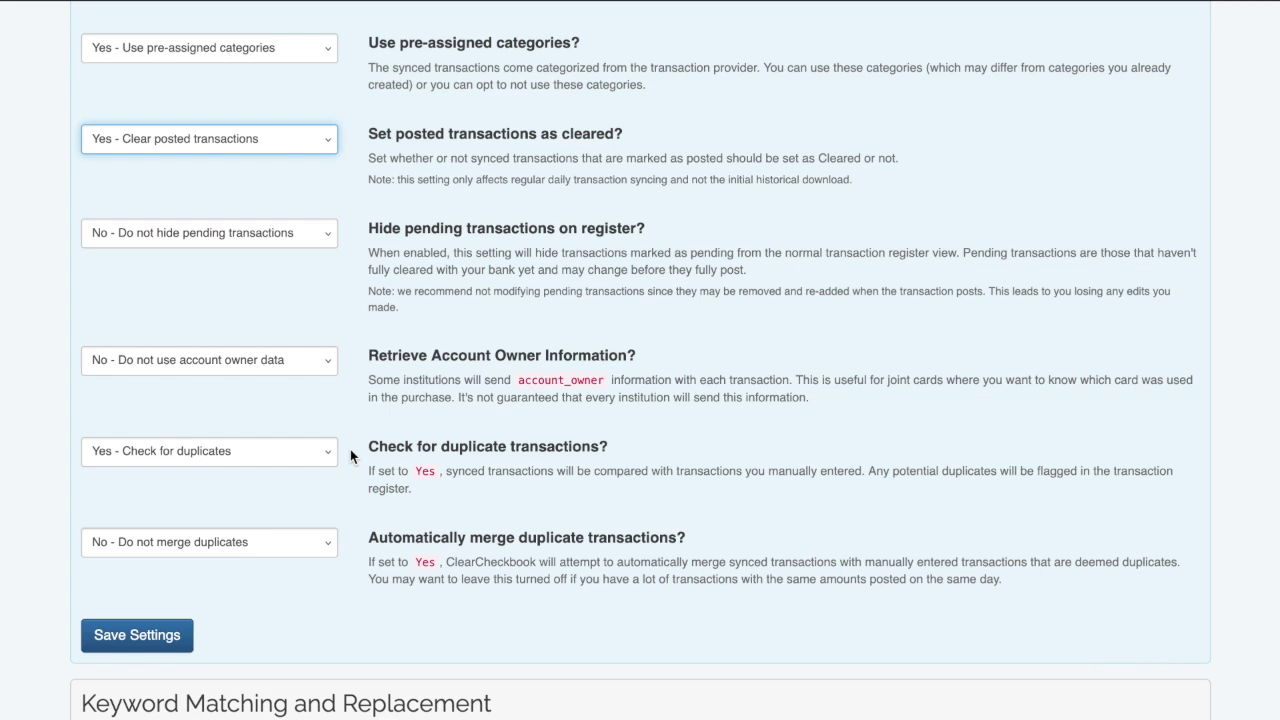
click(329, 452)
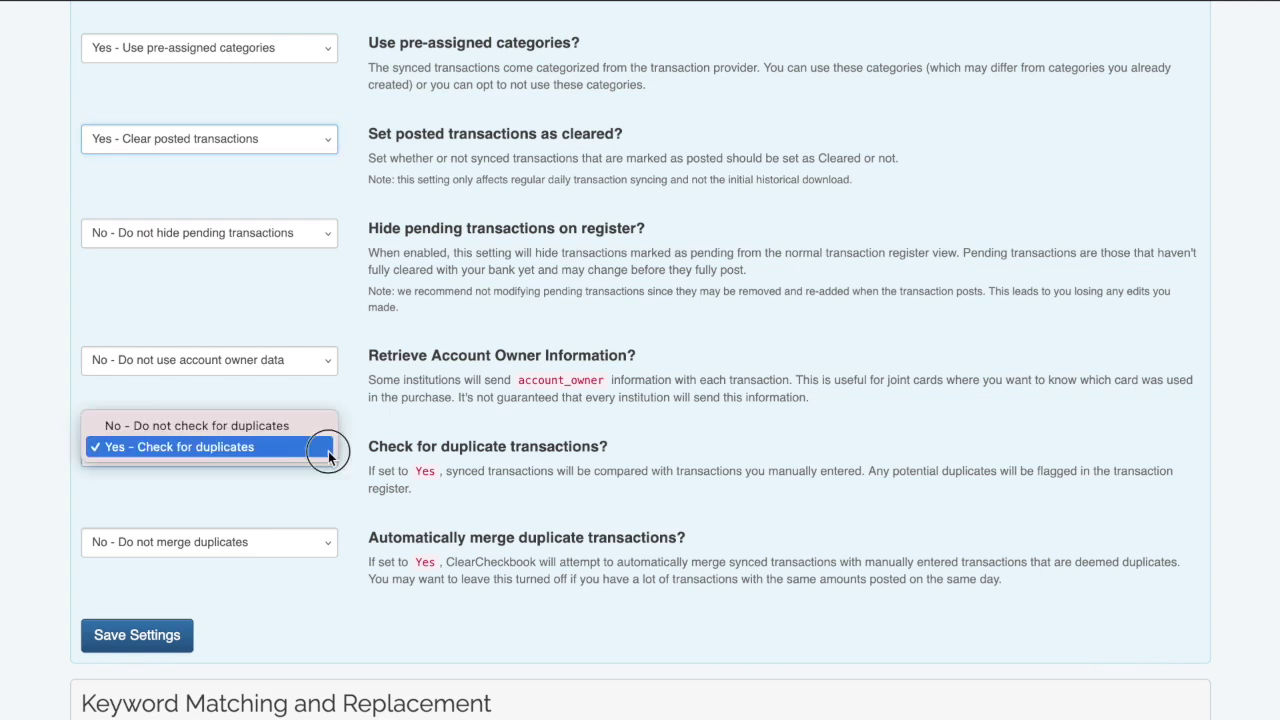
click(328, 448)
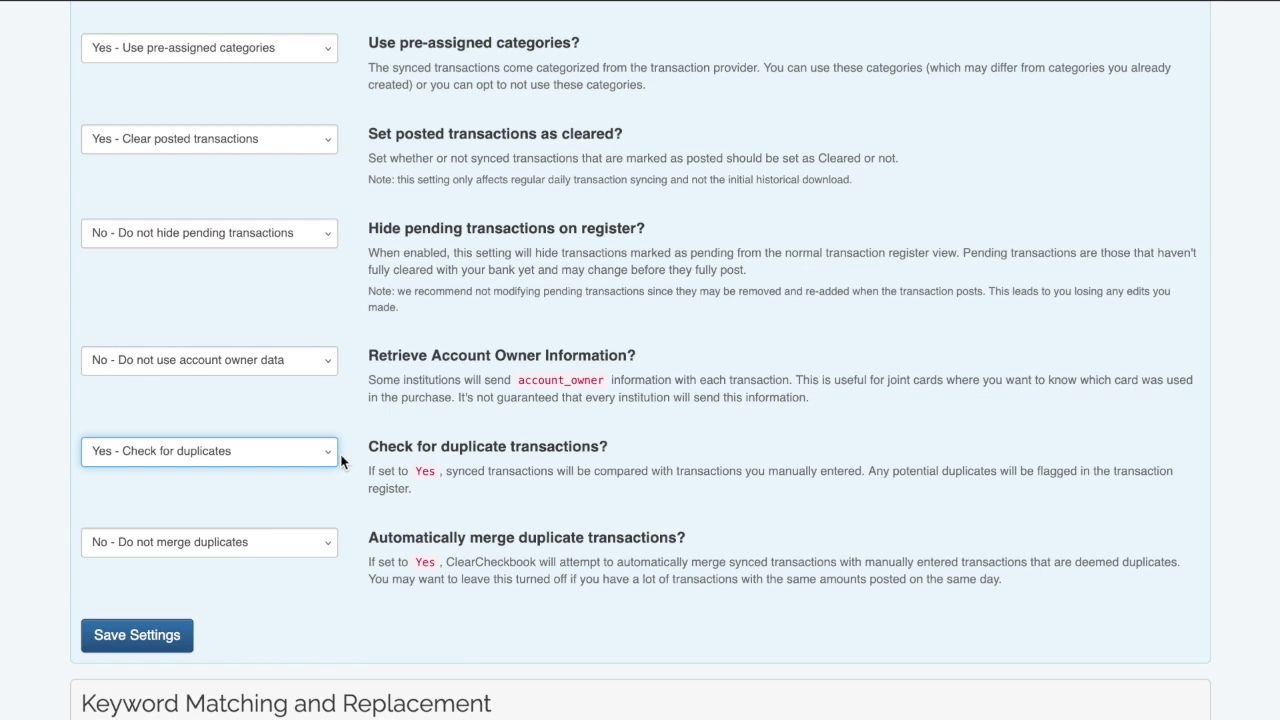
click(330, 545)
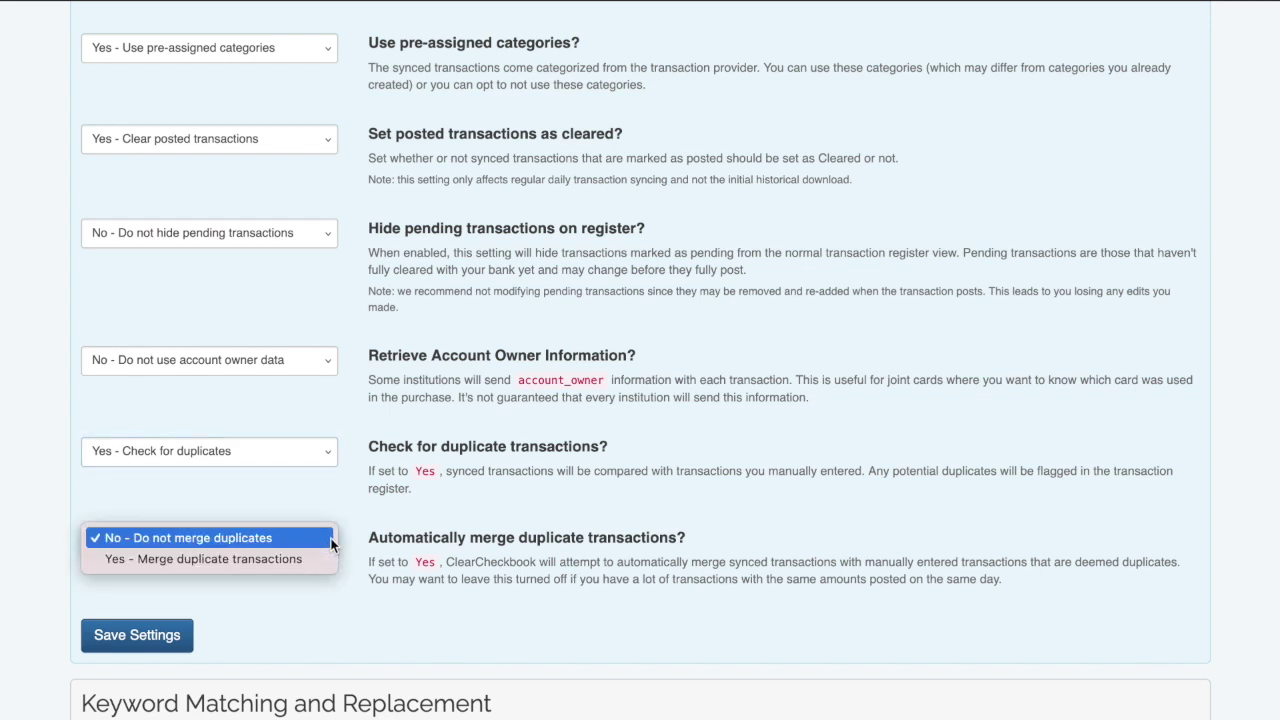
click(331, 540)
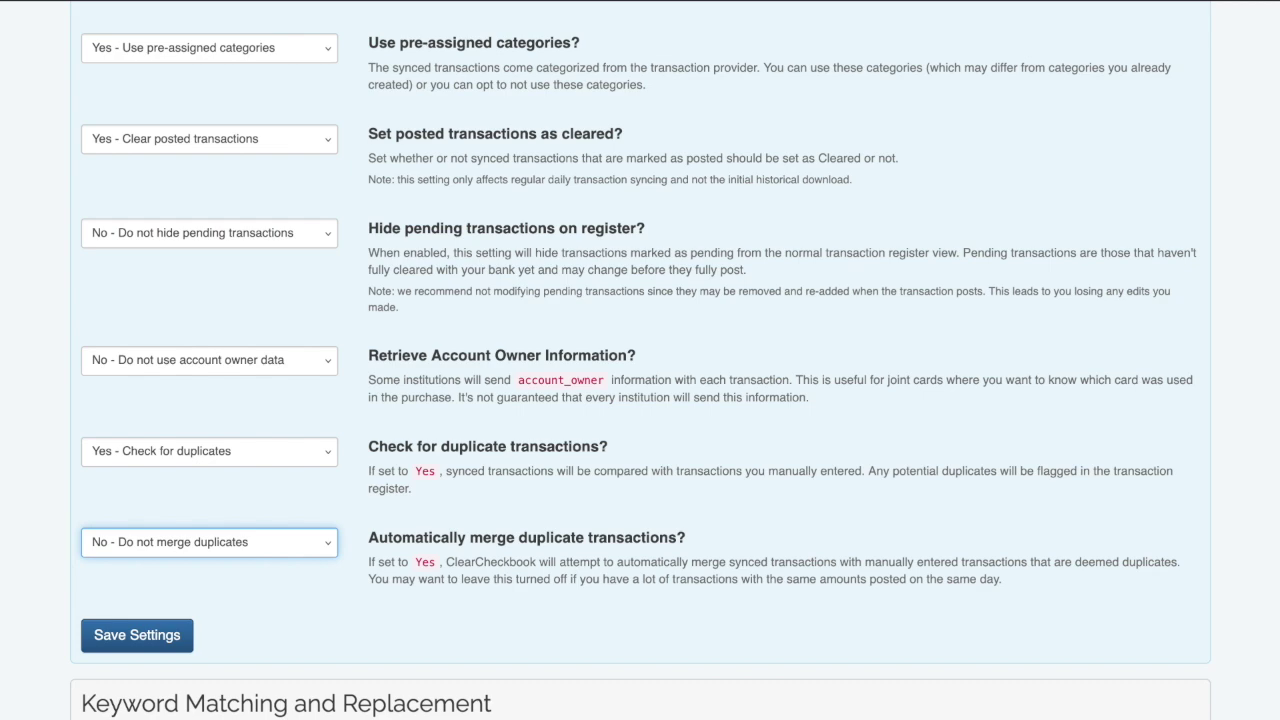
- In Keyword Matching and Replacement, set the text to match to "smiths" and assign the Groceries category
scroll(18, 487, down, 4)
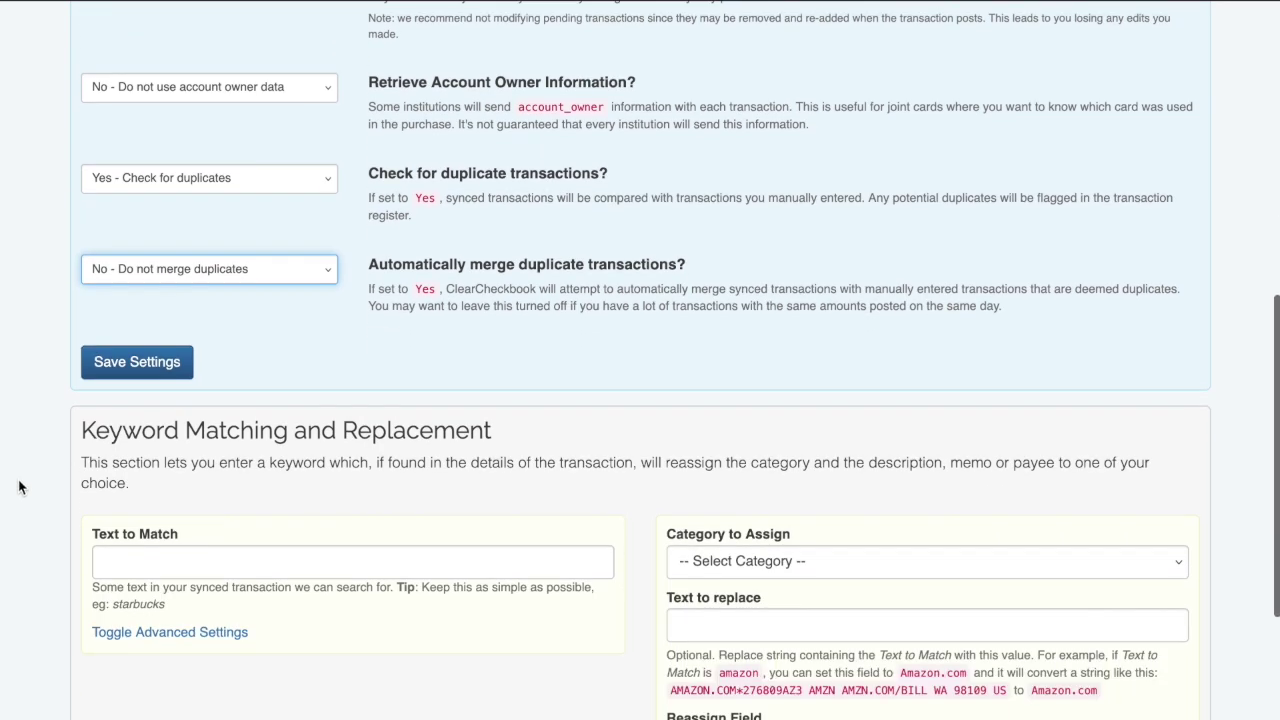
scroll(18, 487, down, 2)
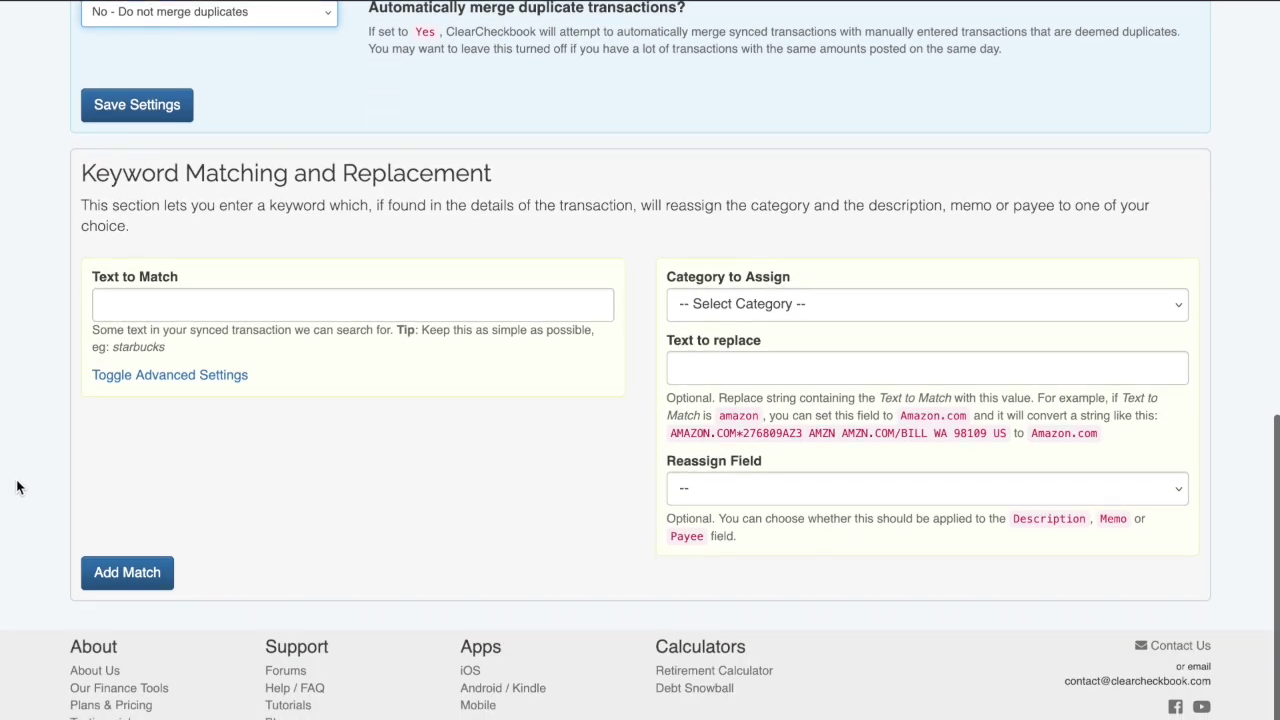
click(163, 310)
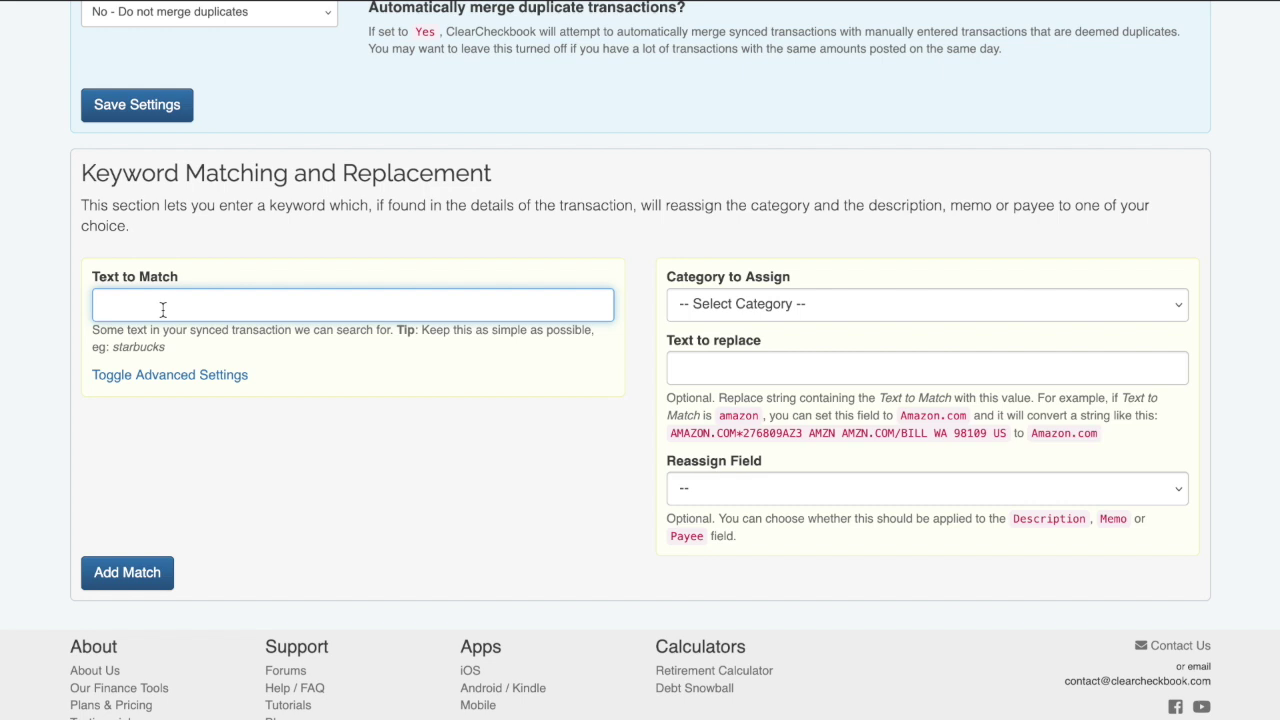
text(smiths)
click(771, 303)
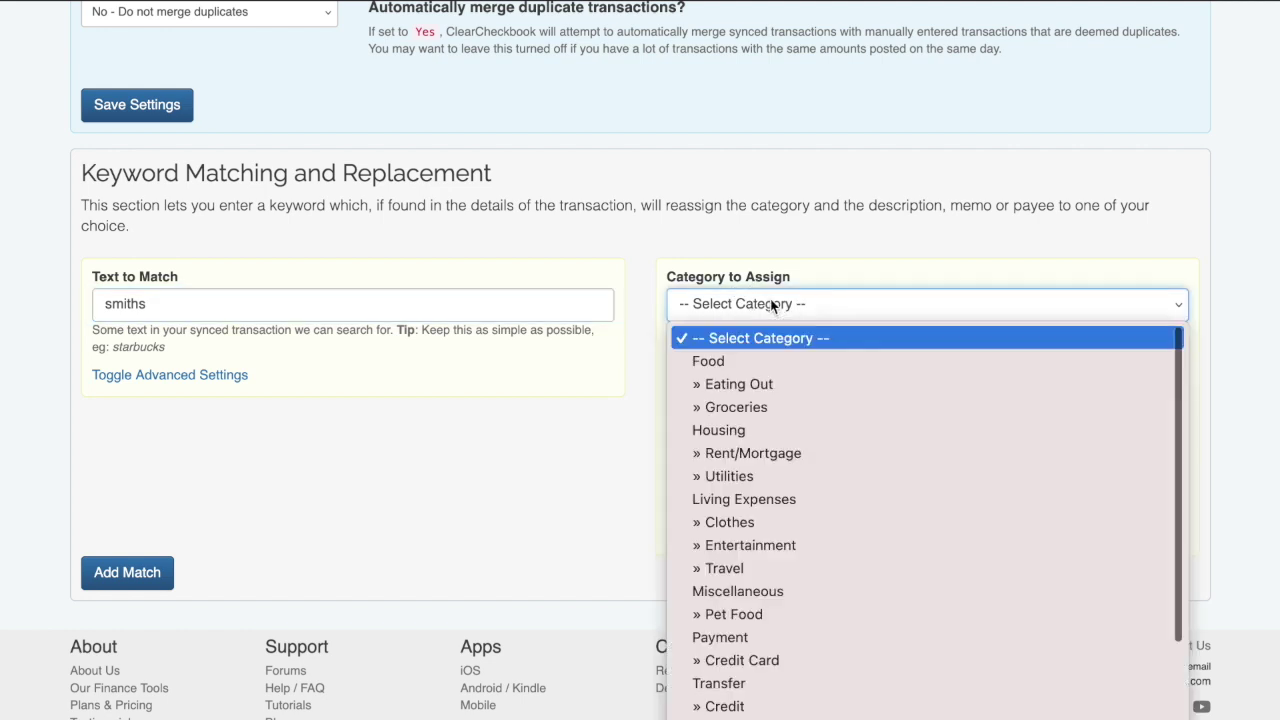
click(768, 404)
- Set the keyword match's replacement text to "Smith's Groceries"
click(789, 372)
text(Smith;'s)
key(BackSpace)
key(BackSpace)
key(BackSpace)
key(BackSpace)
text('s Groceries)
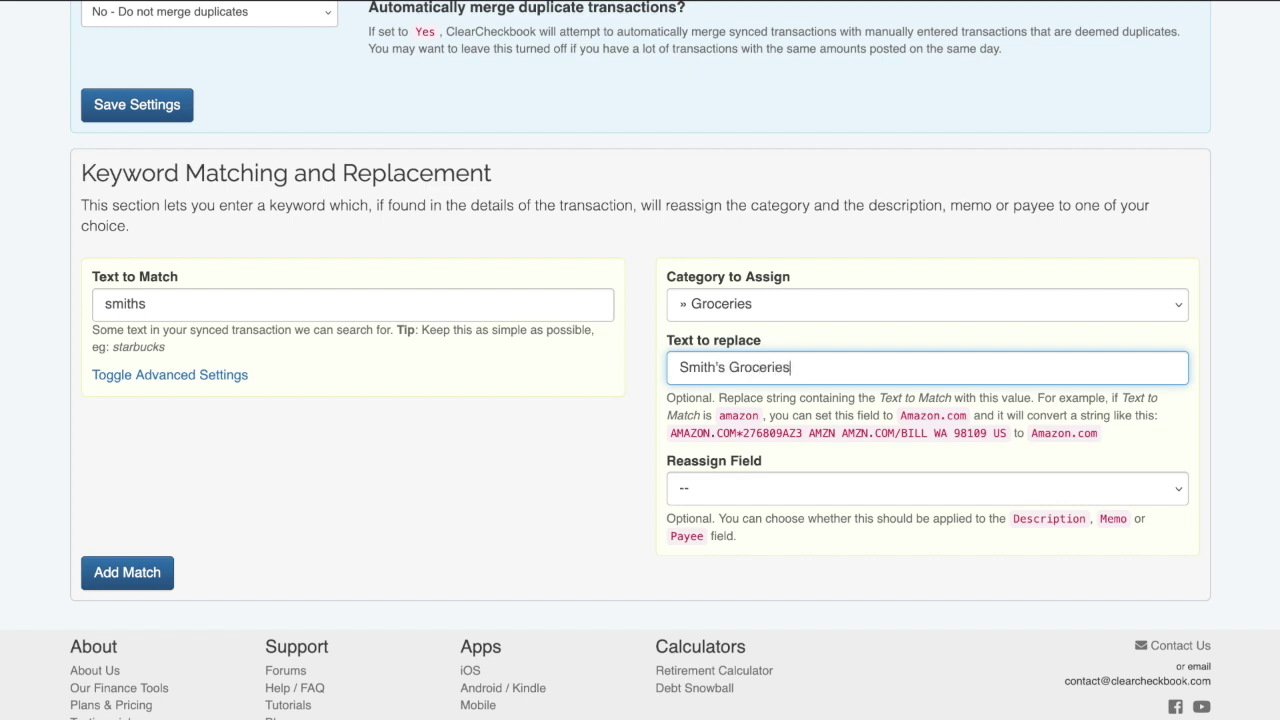
- Review the Reassign Field choices, leave the field unassigned, and add the keyword match
click(673, 489)
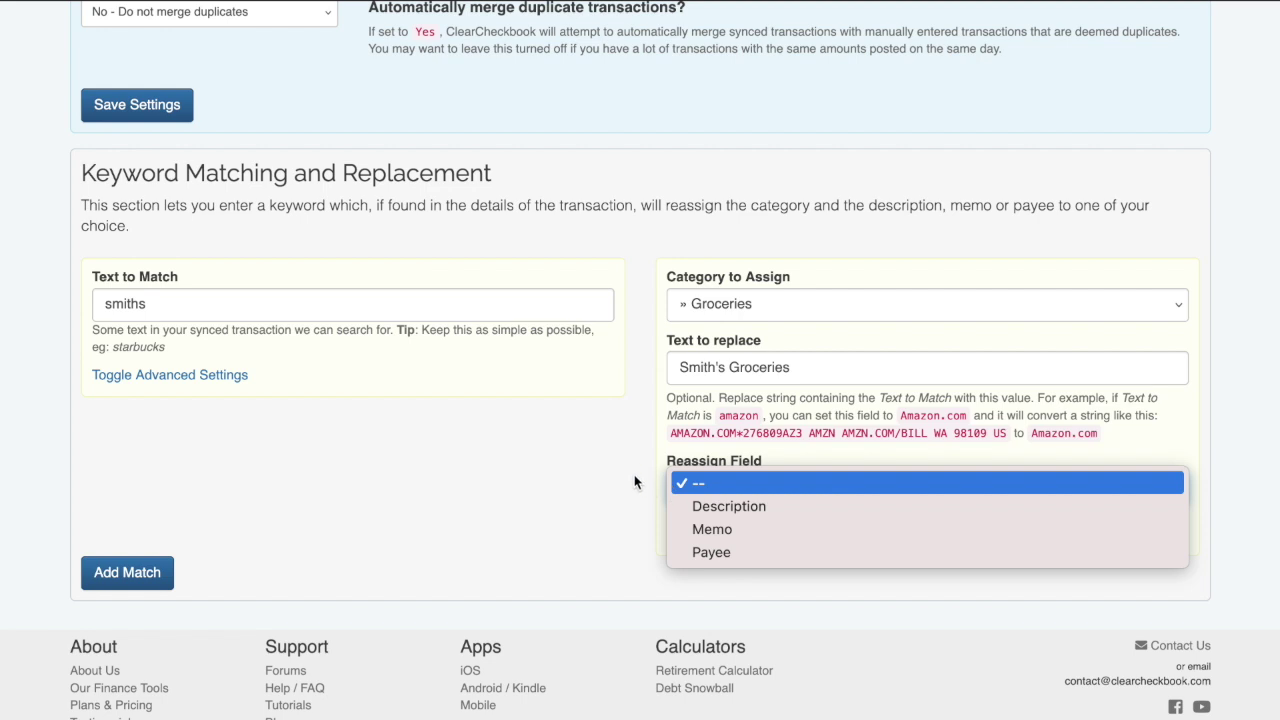
click(633, 475)
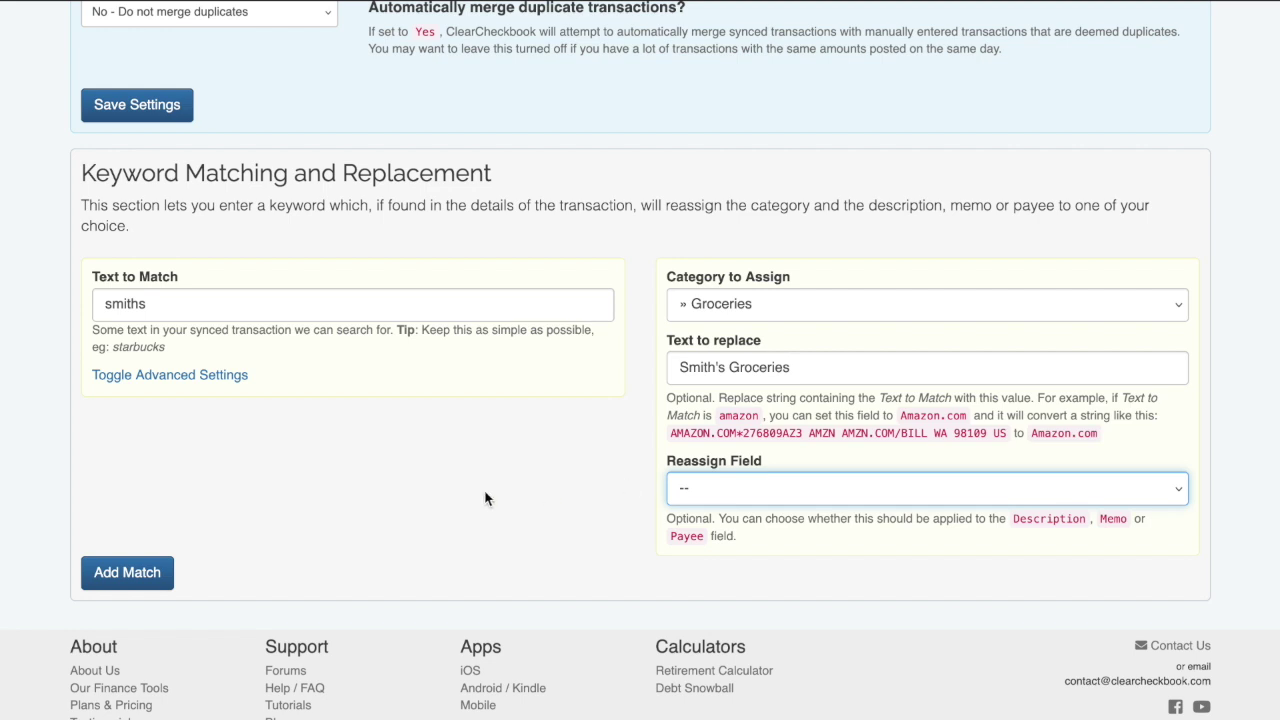
click(155, 571)
scroll(405, 563, down, 2)
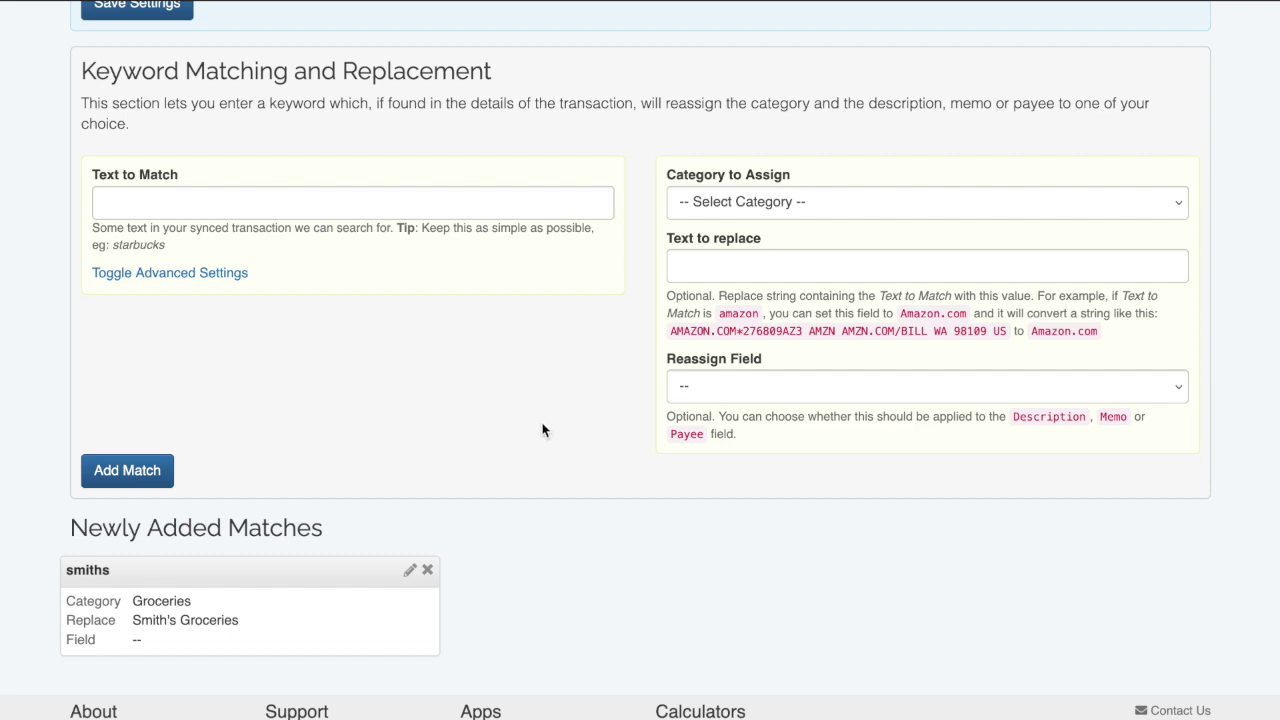
- Open the transaction register and examine the bank-link marks in Account Balances and the synced marks on the Plaid Credit Card transactions
scroll(745, 570, up, 15)
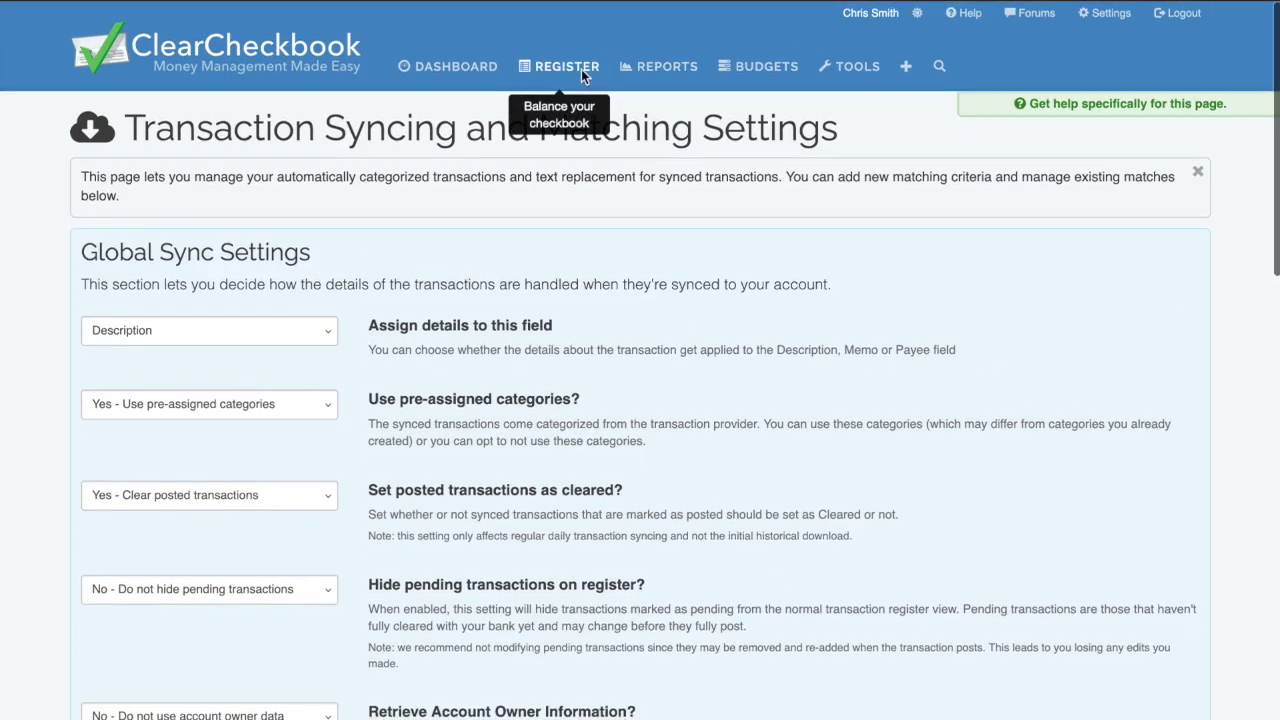
click(583, 72)
scroll(369, 326, down, 3)
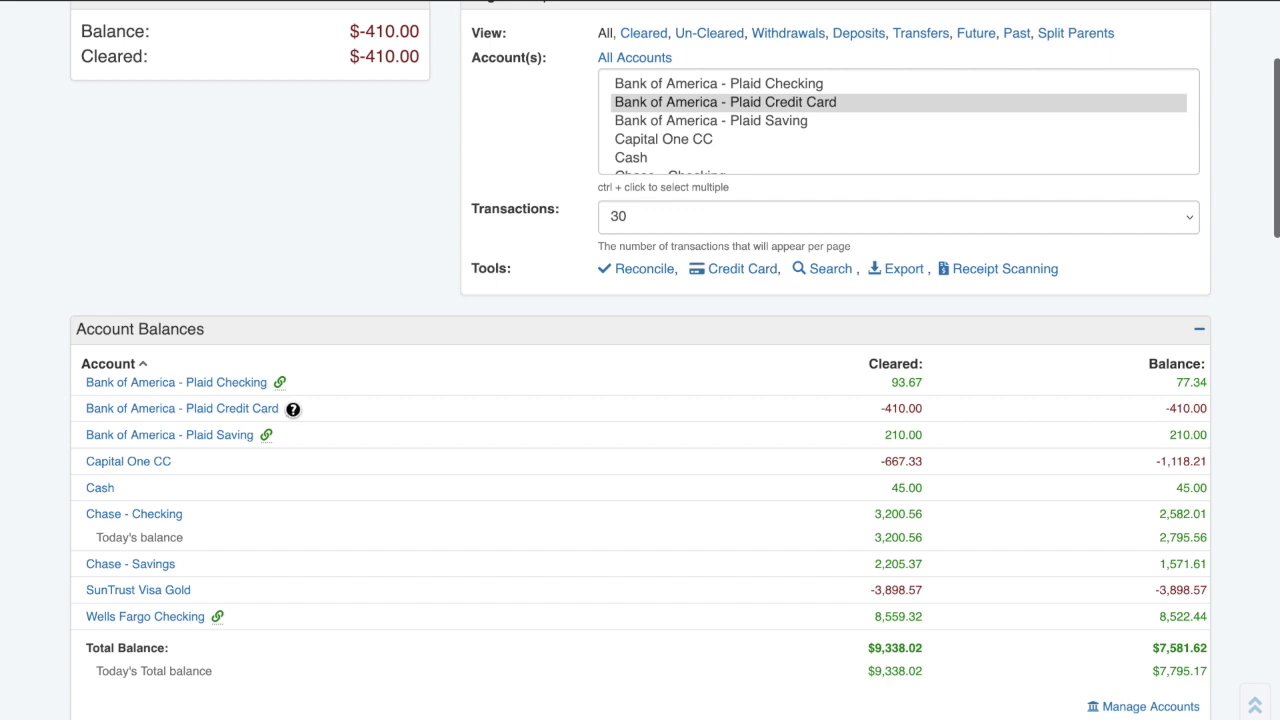
mouse_move(292, 409)
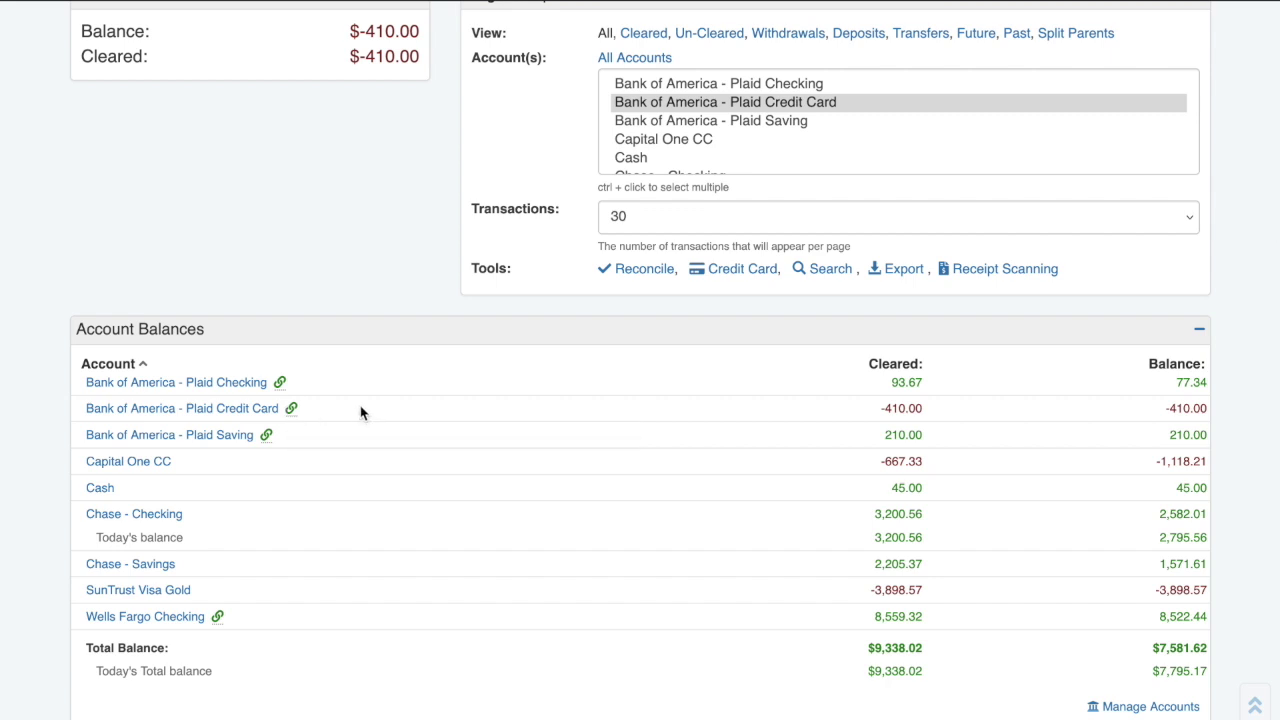
scroll(360, 406, down, 3)
scroll(360, 413, down, 3)
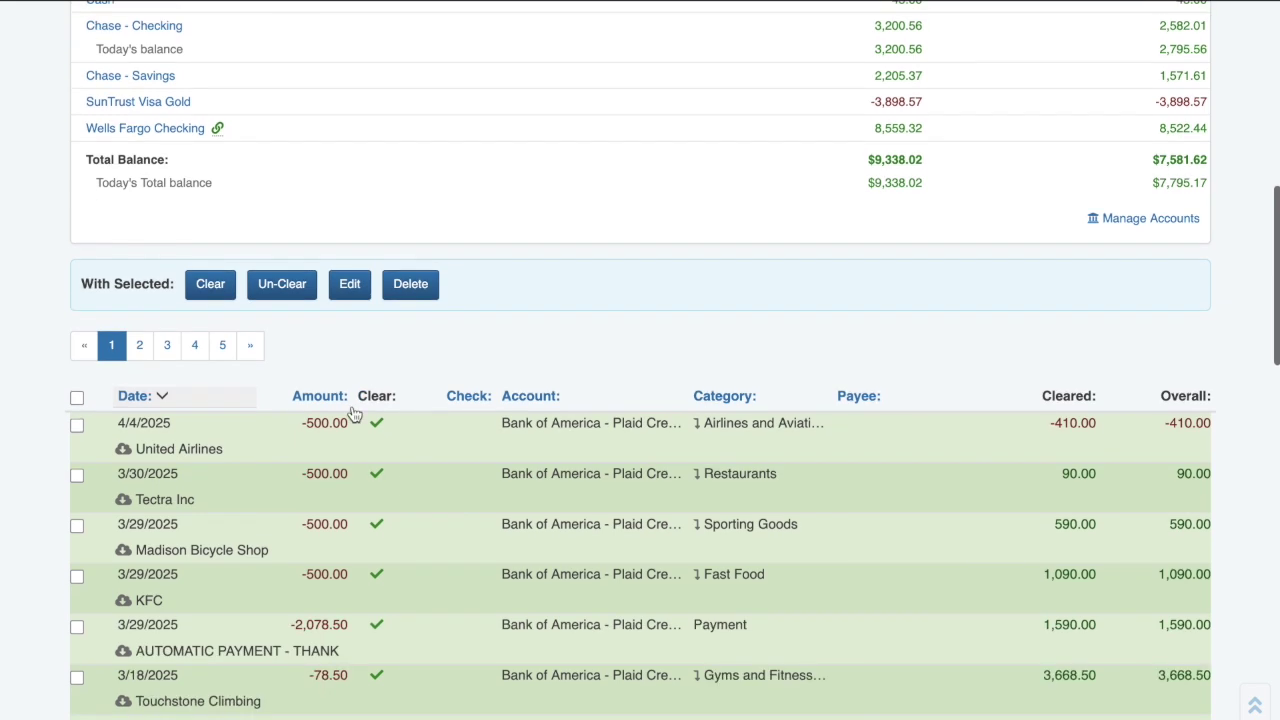
mouse_move(126, 457)
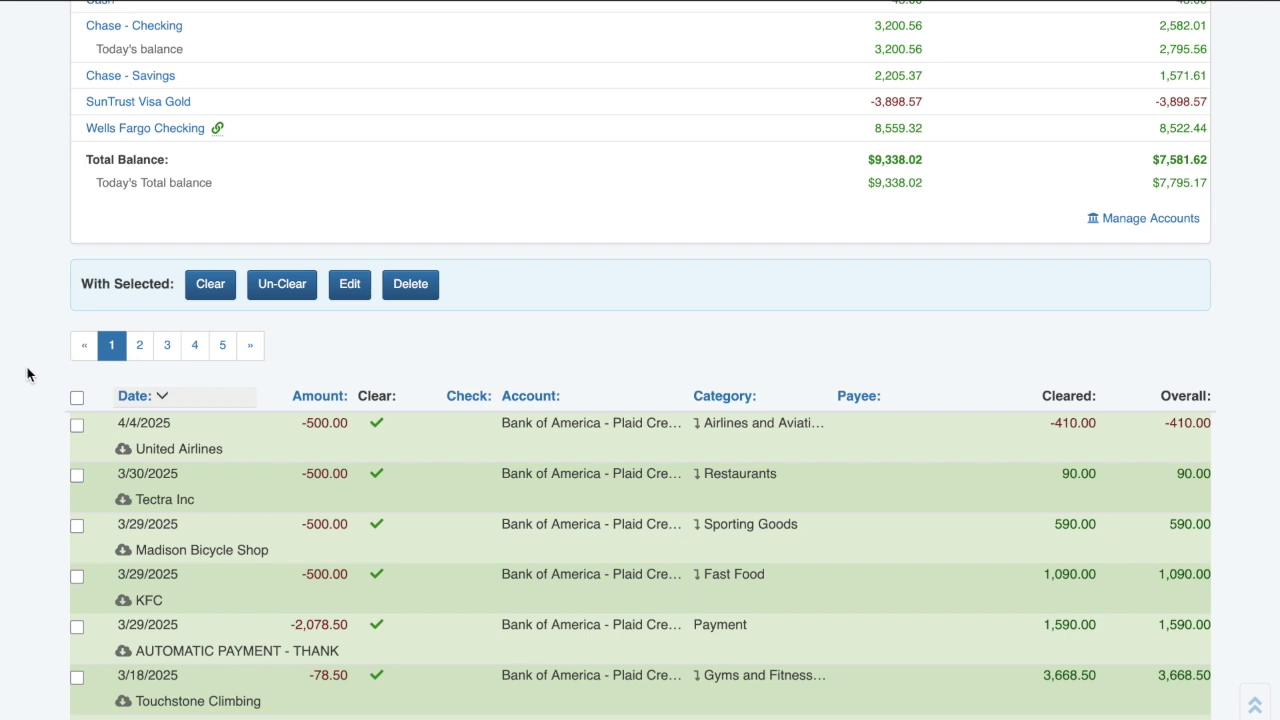
scroll(27, 375, down, 2)
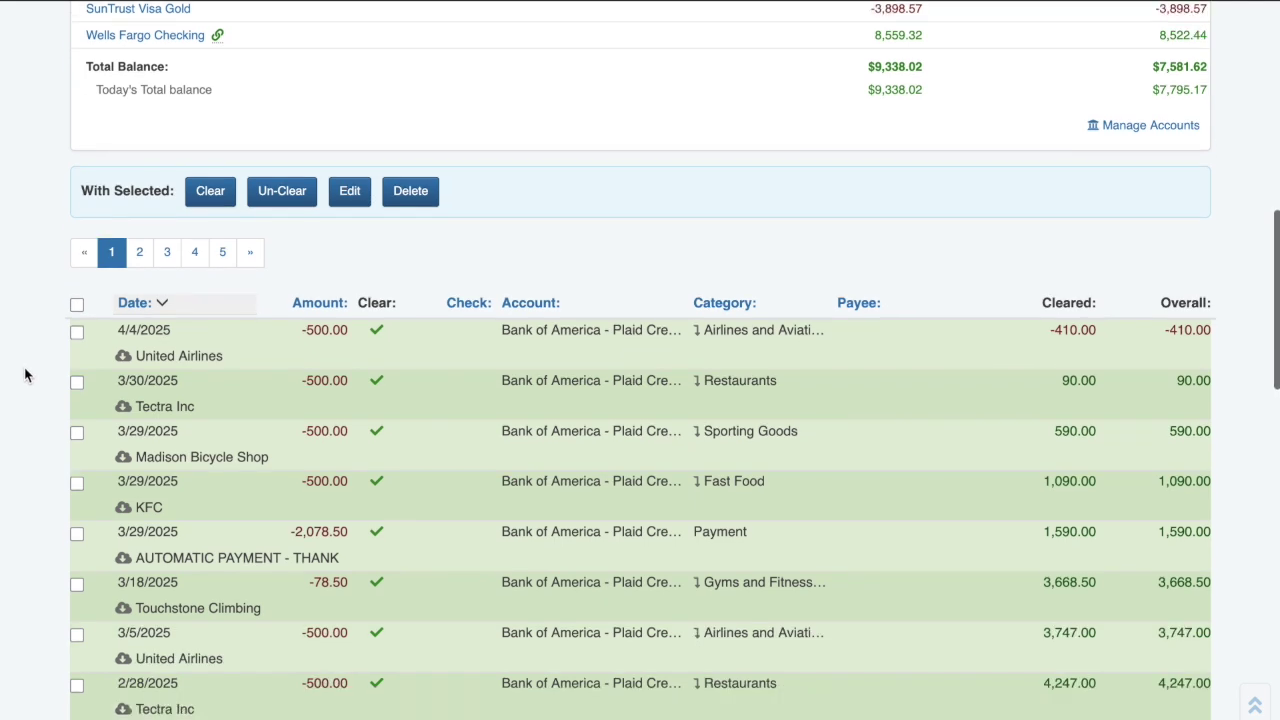
scroll(25, 375, up, 4)
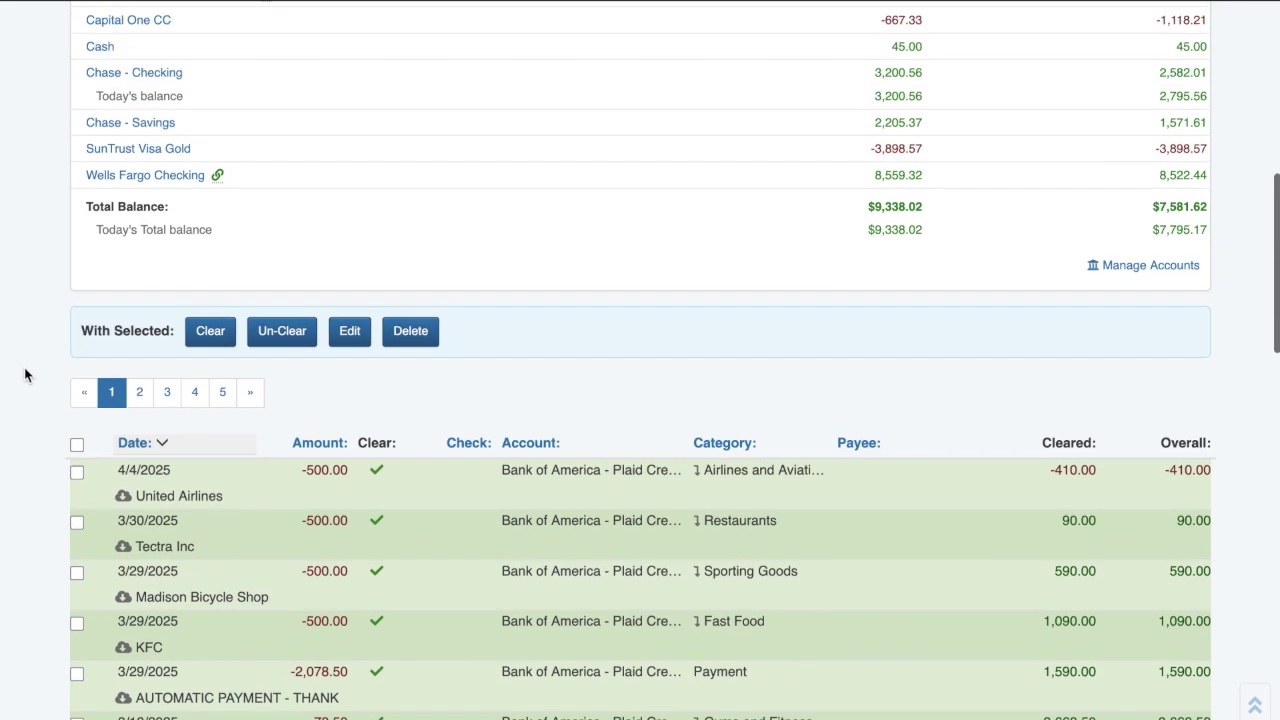
scroll(25, 375, up, 2)
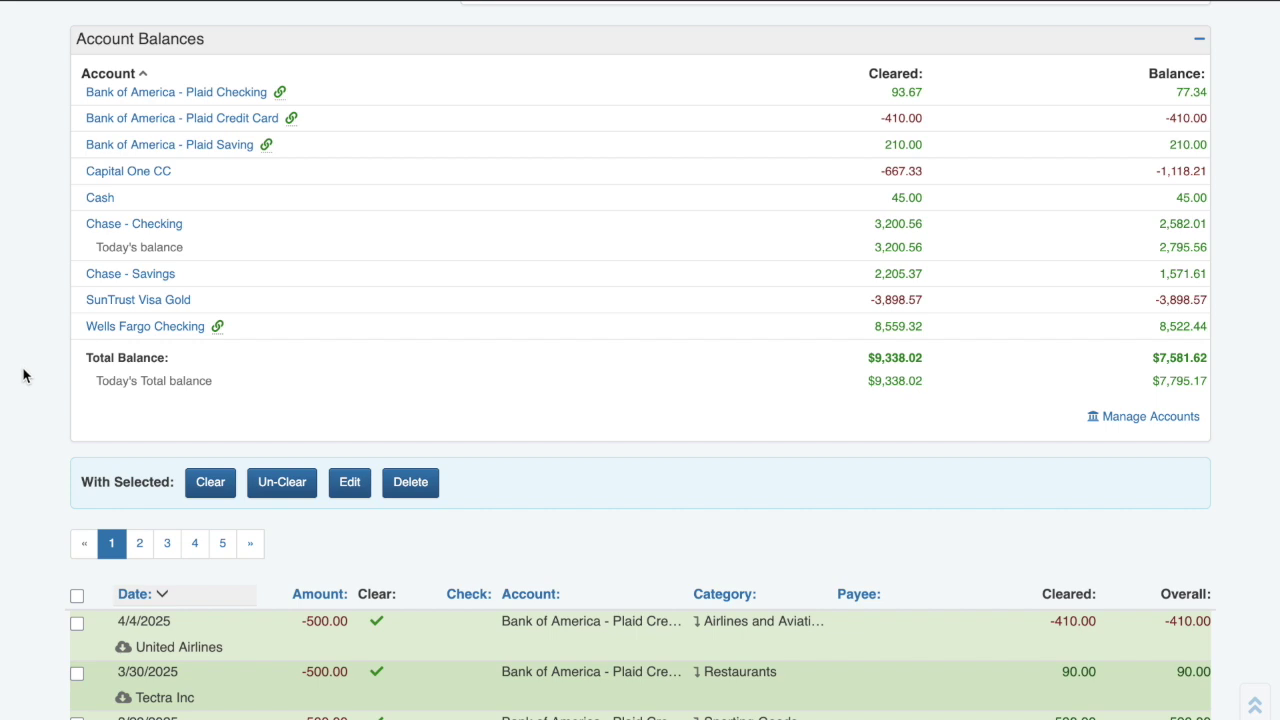
- Show the register for Bank of America - Plaid Checking and collapse the account balances to view the potential duplicate notice
click(95, 92)
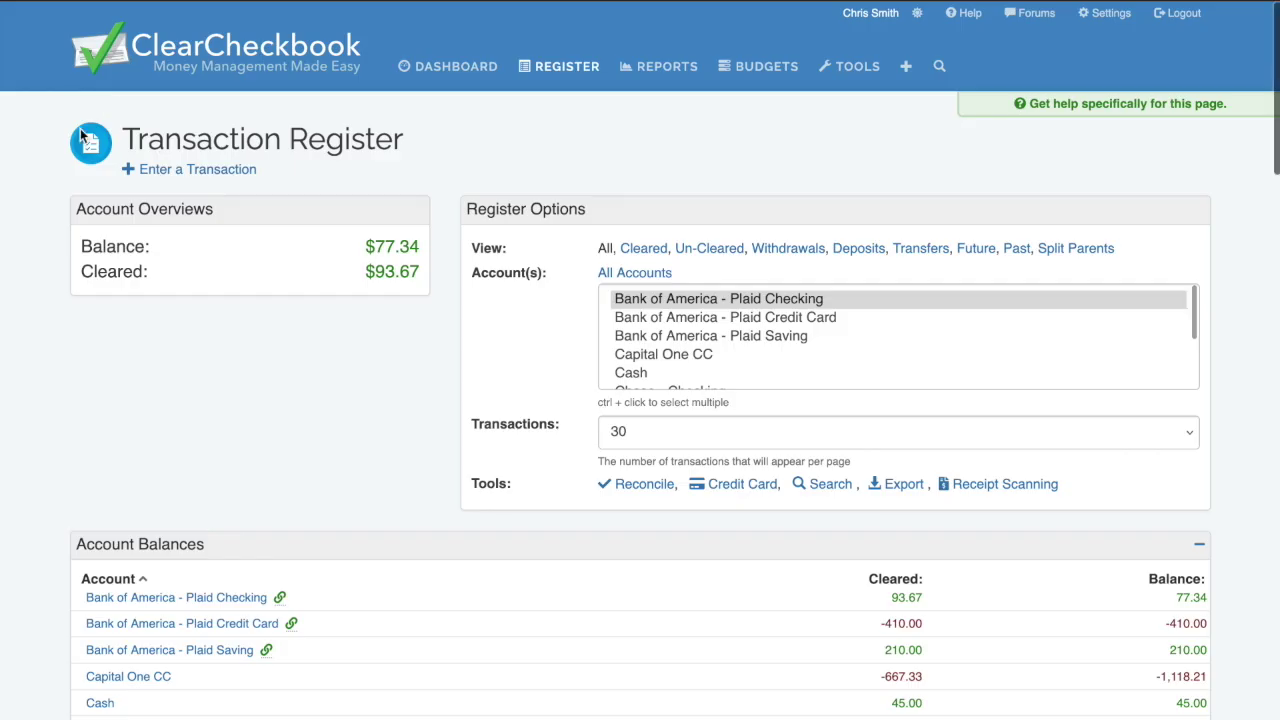
click(1197, 548)
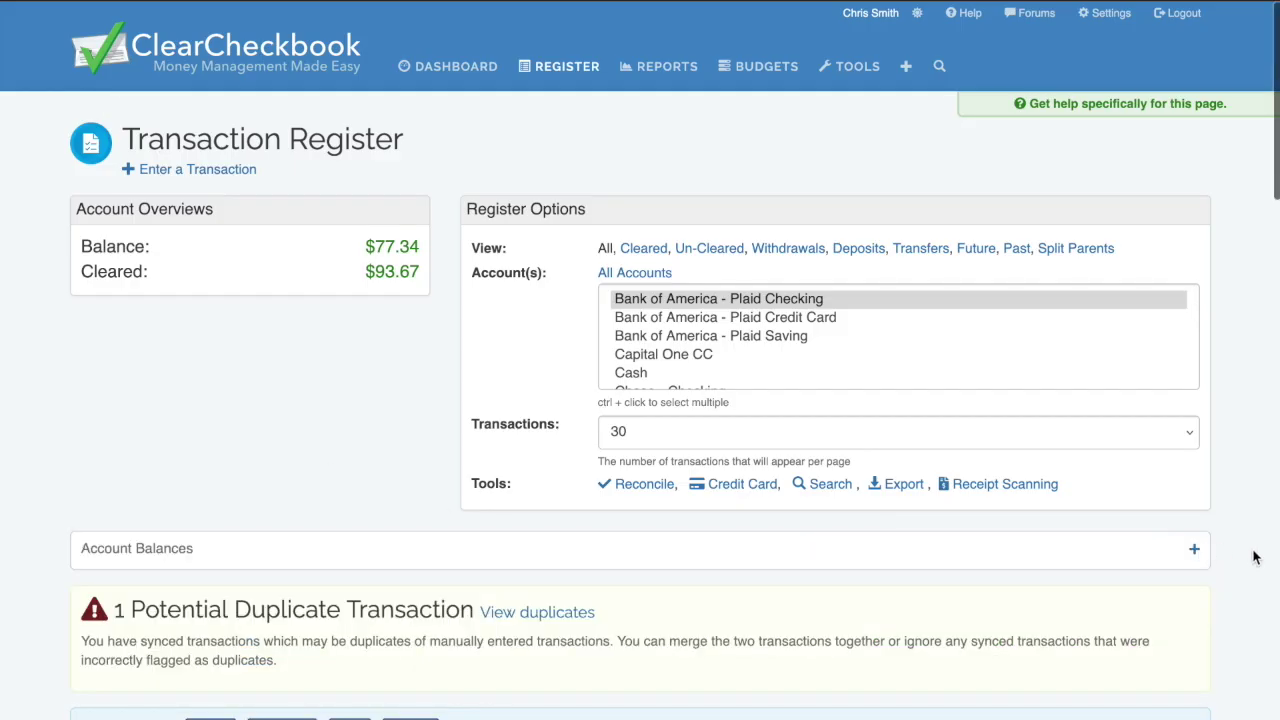
scroll(1241, 557, down, 3)
scroll(1265, 560, down, 1)
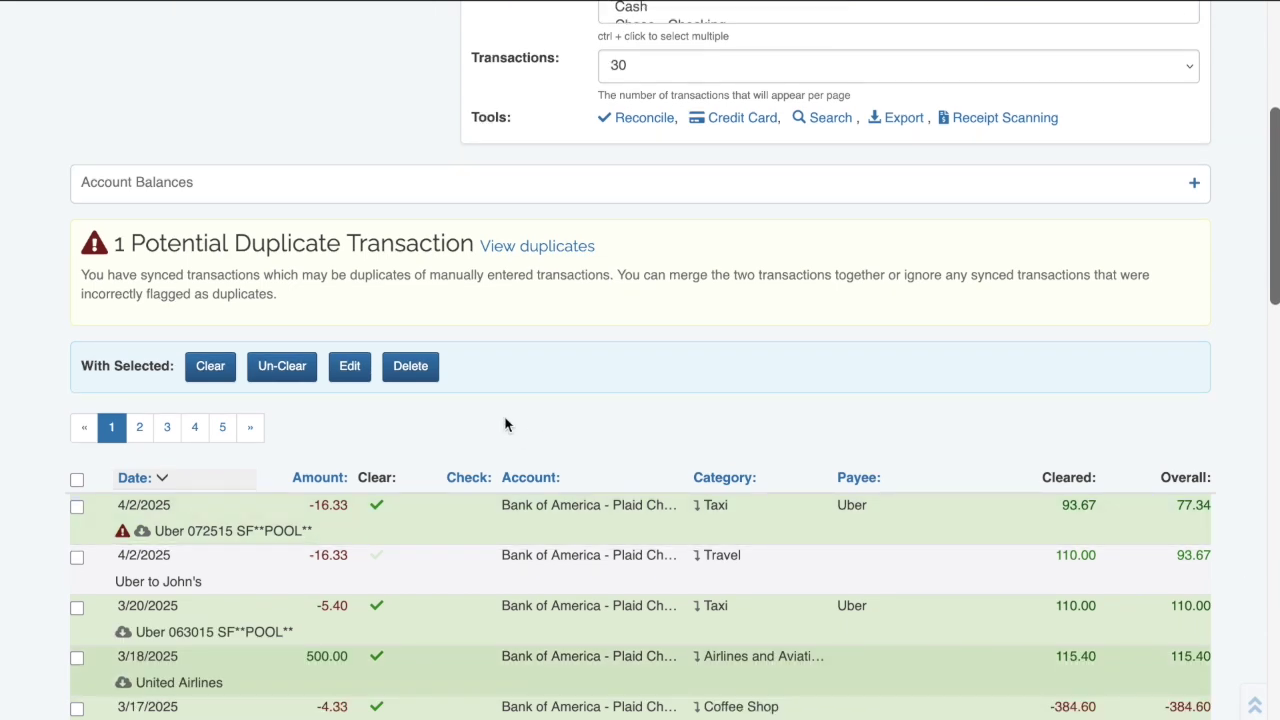
- Check the actions offered for the manual 4/2/2025 Uber transaction and compare the manual and synced entries of the potential duplicate
scroll(505, 425, up, 1)
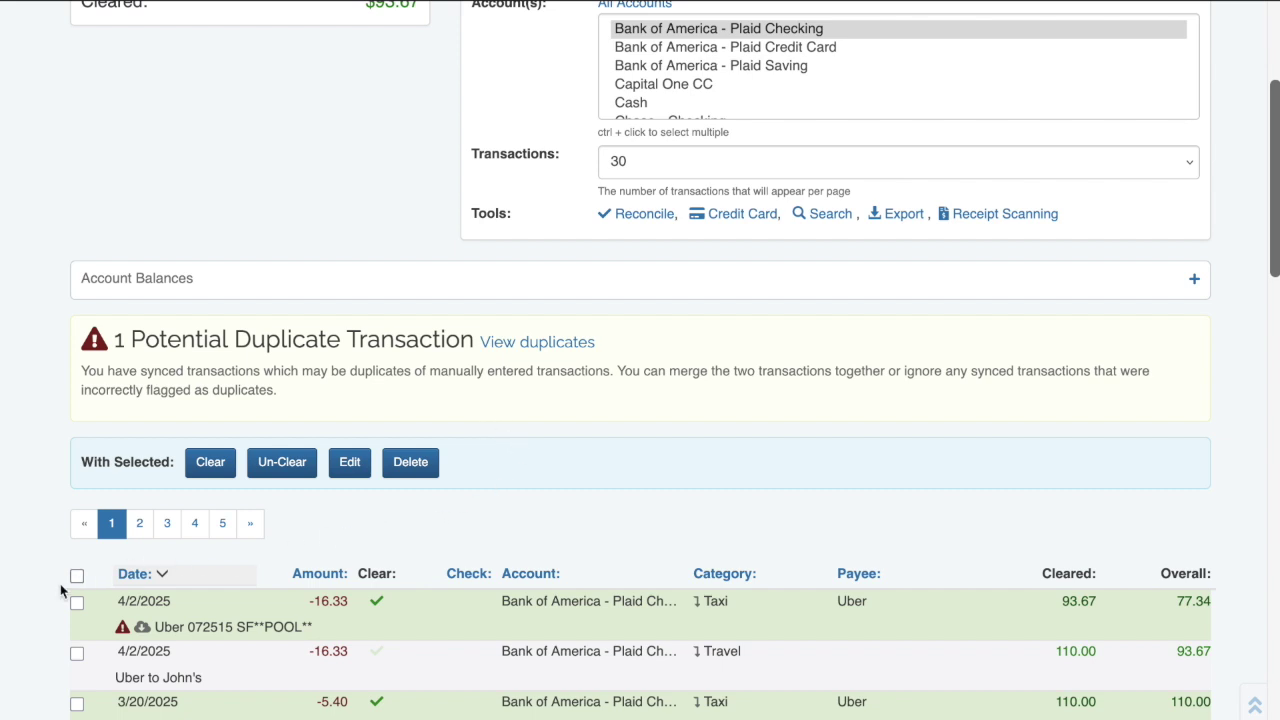
click(77, 654)
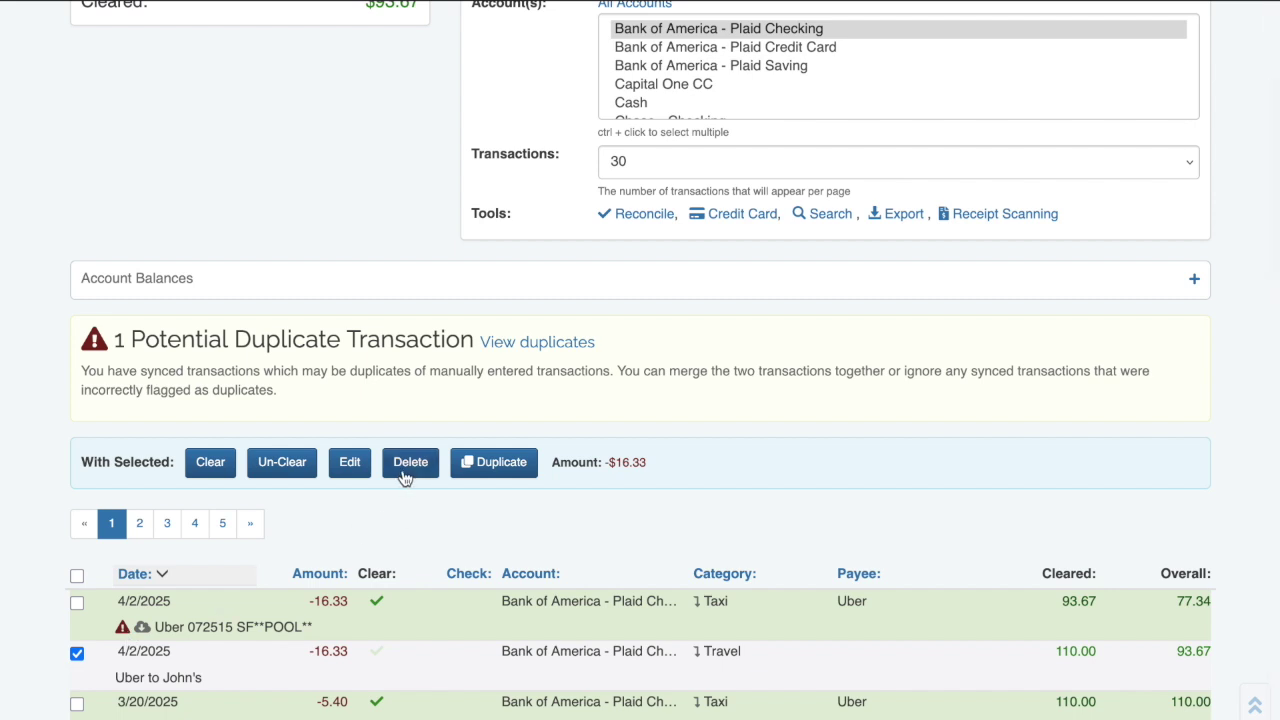
click(77, 654)
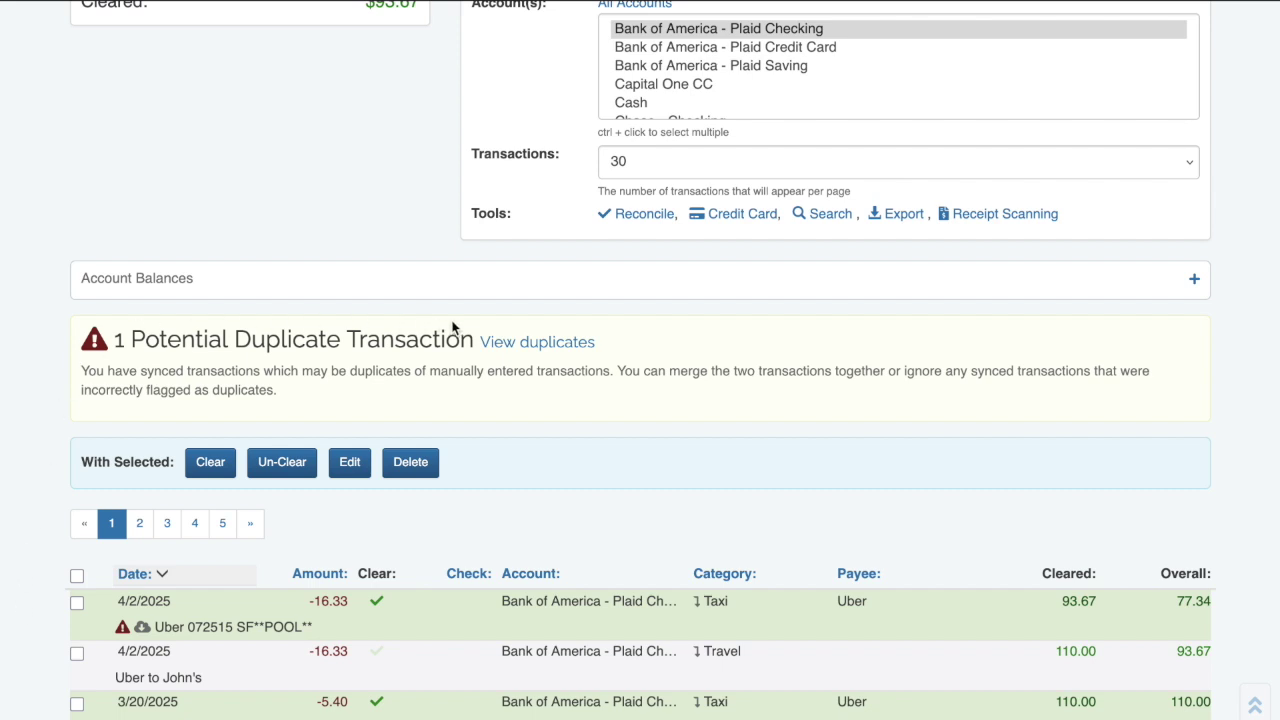
click(526, 344)
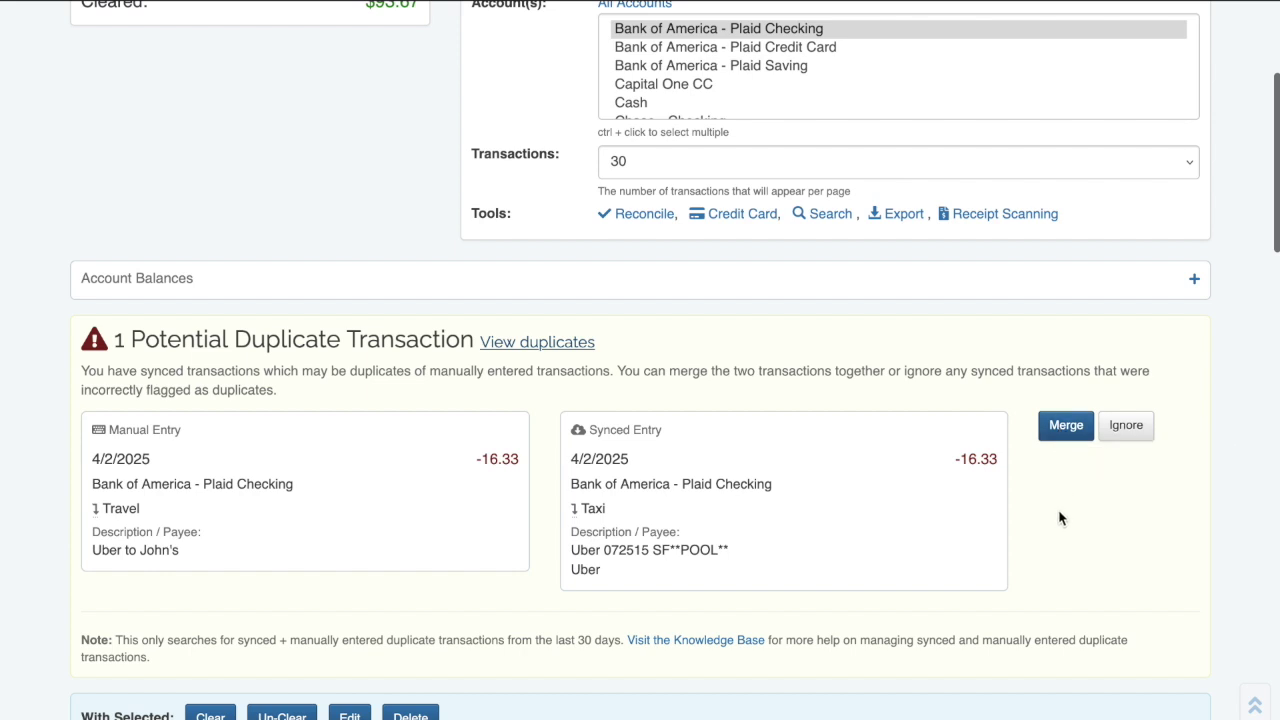
click(582, 344)
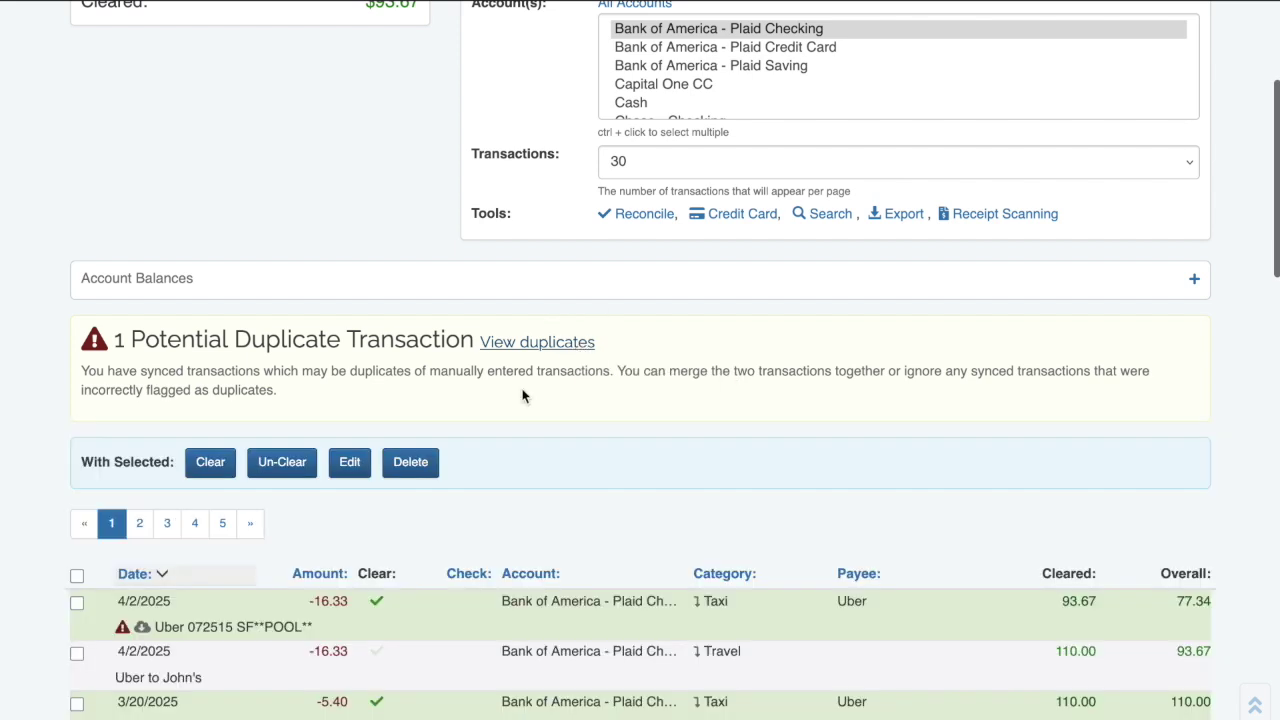
- Merge the synced 4/2/2025 Uber transaction with the manually entered one for -16.33 in the register's transaction list
scroll(92, 550, down, 2)
click(77, 500)
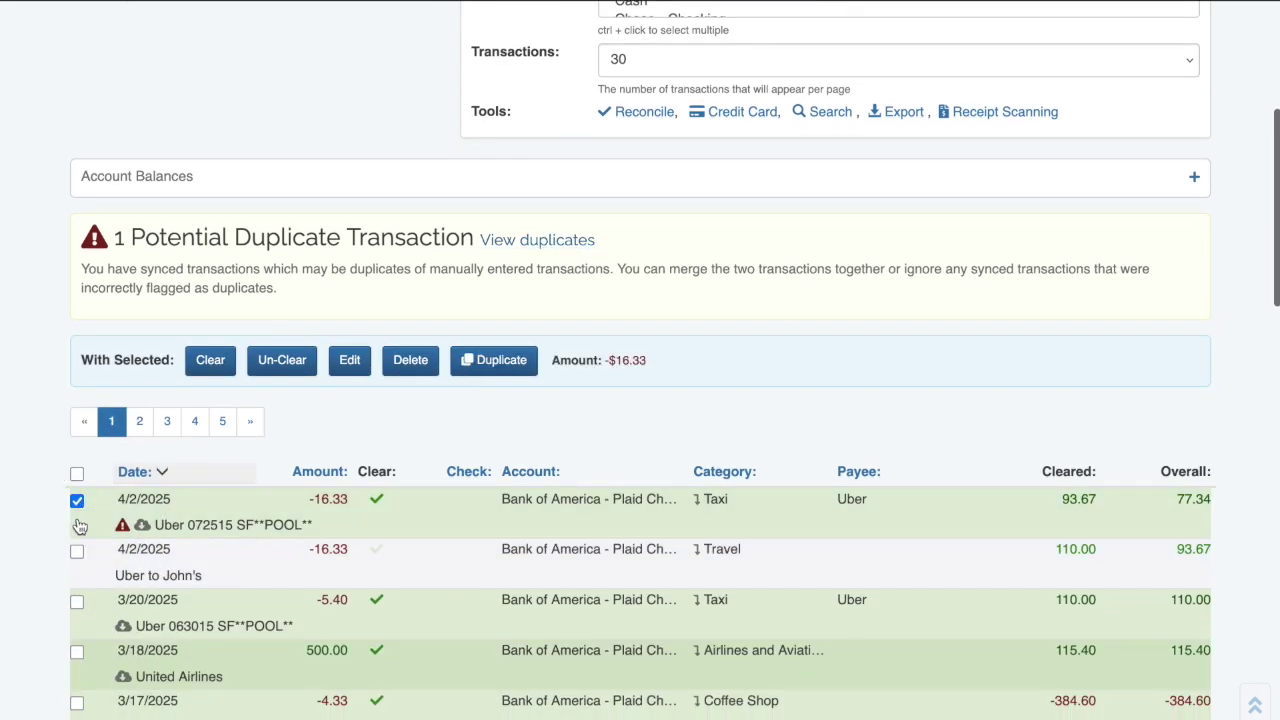
click(77, 553)
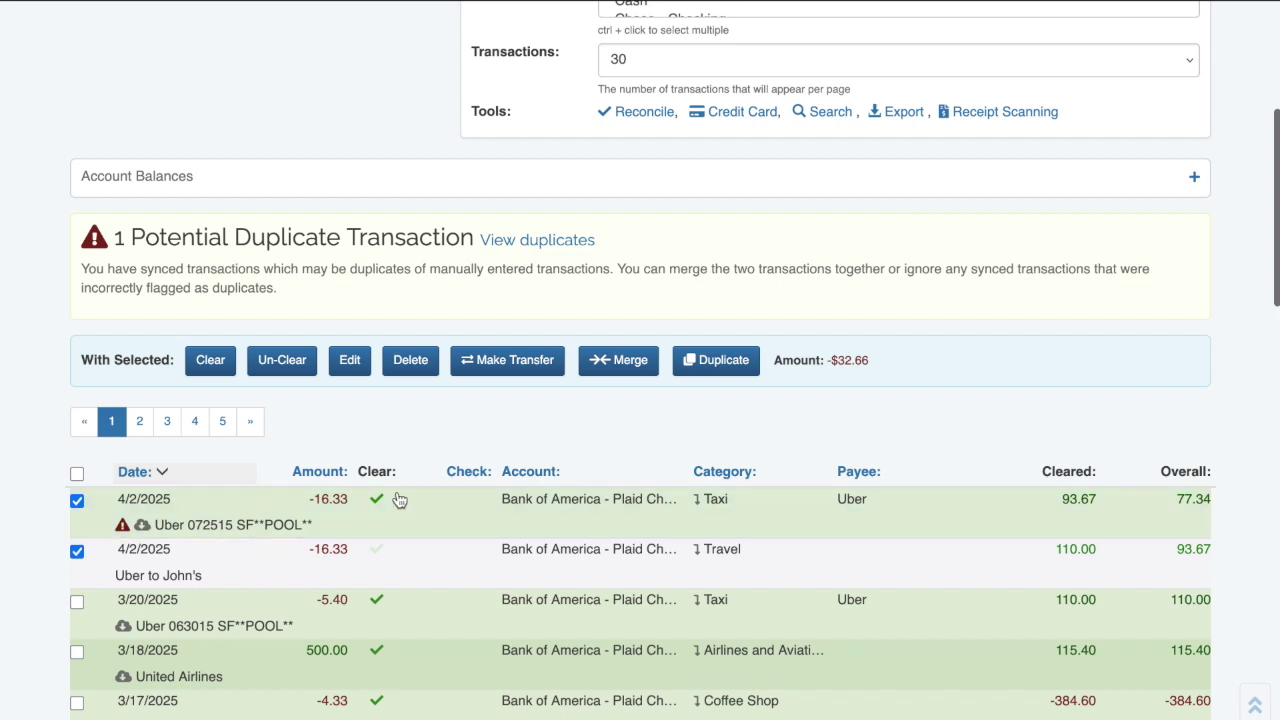
click(634, 366)
click(711, 414)
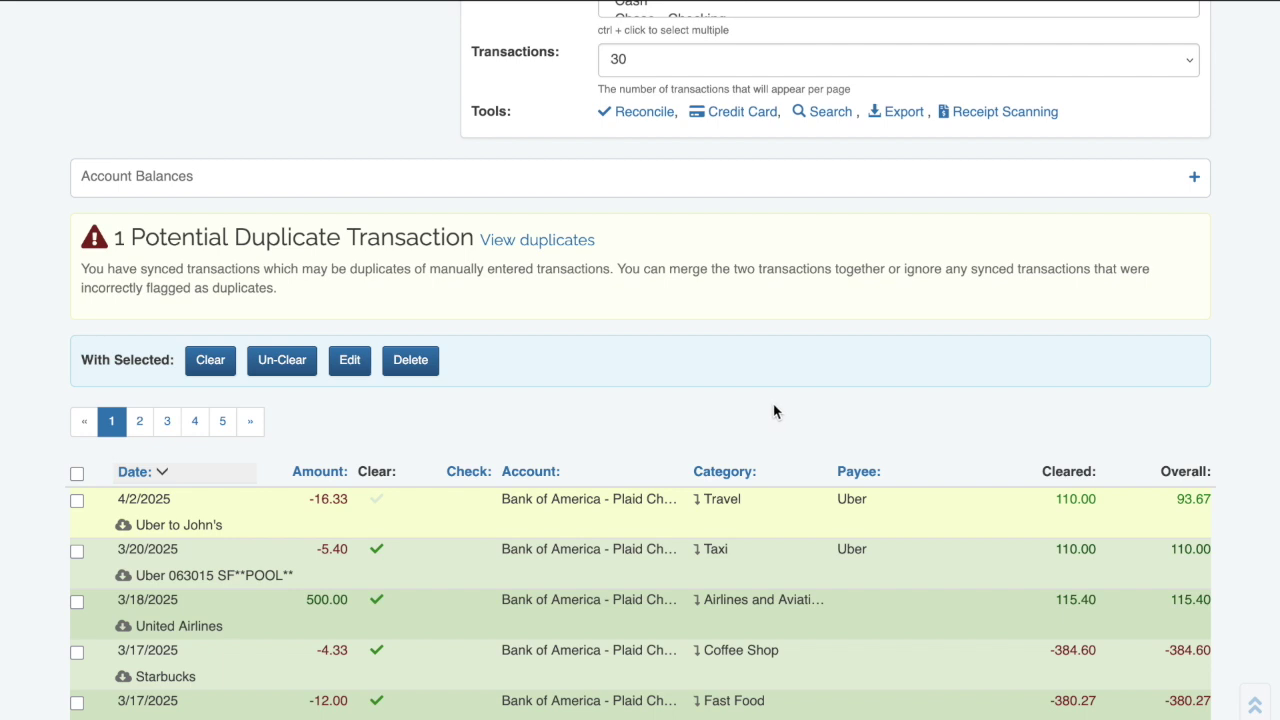
- Open the Transaction Register help page and read the sections on merging transactions and on synced and manually entered duplicates
scroll(1030, 414, up, 5)
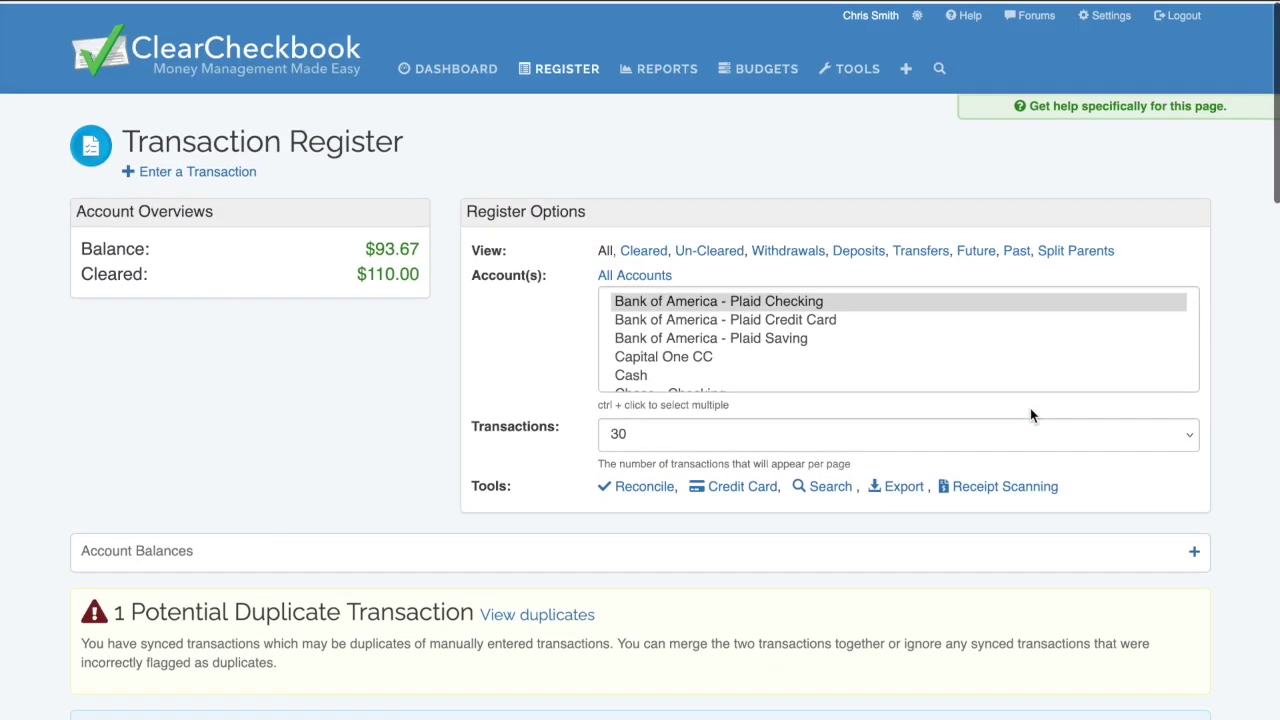
click(1078, 105)
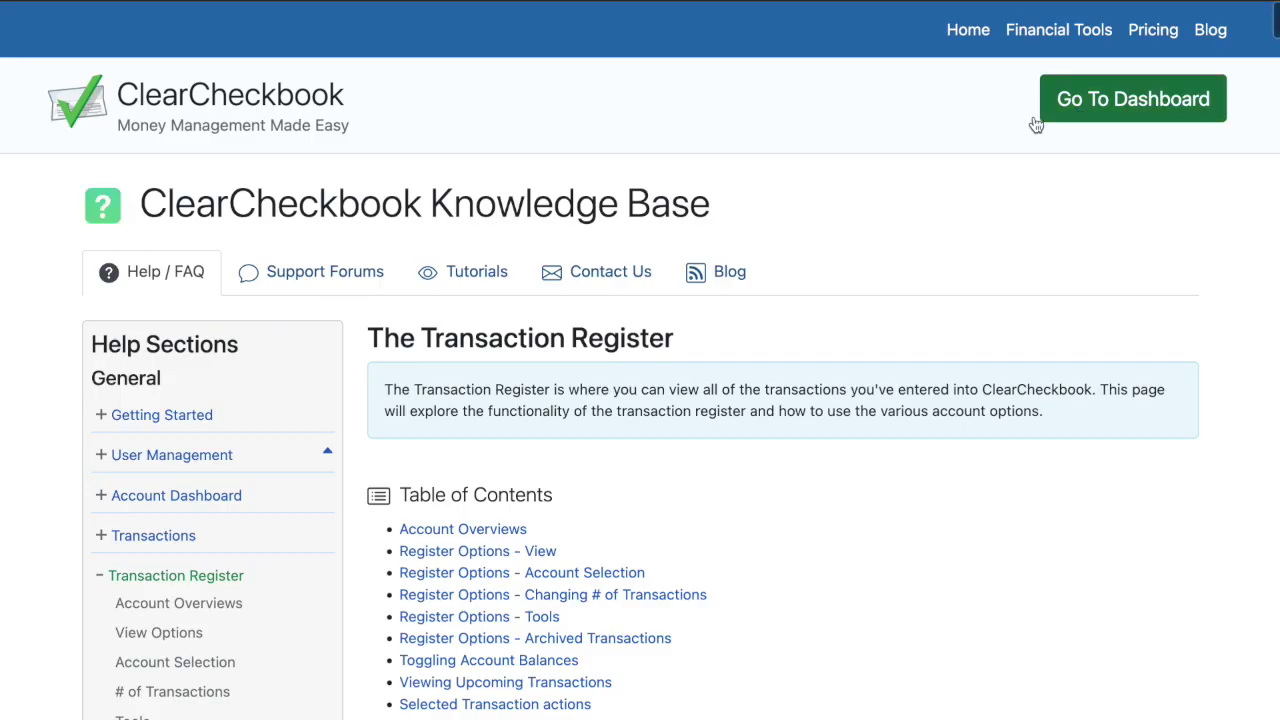
scroll(757, 185, down, 3)
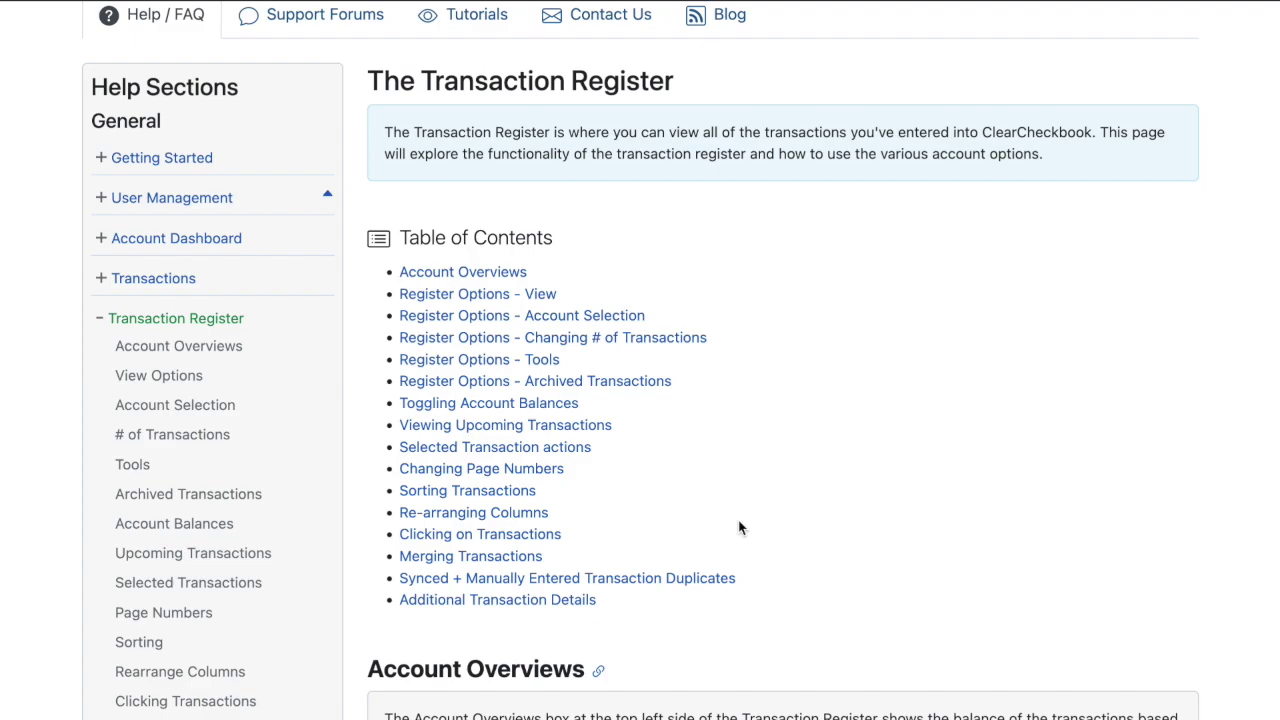
scroll(740, 528, down, 20)
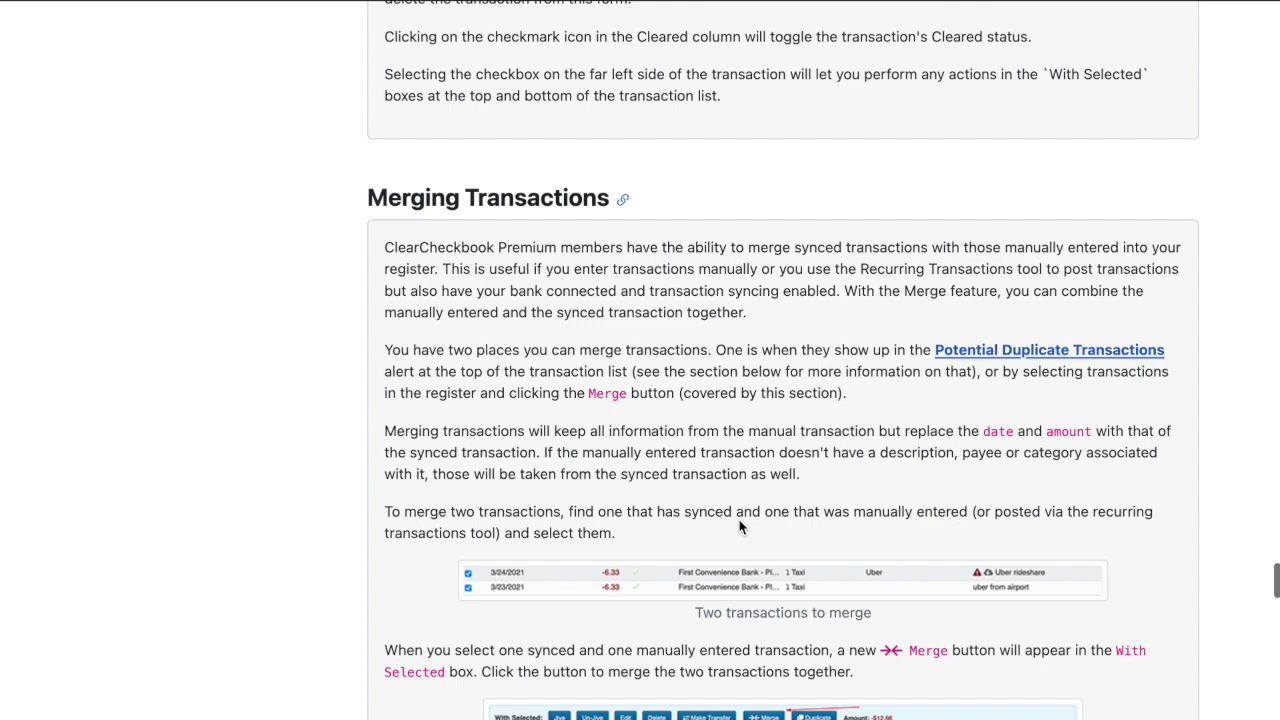
scroll(740, 527, down, 3)
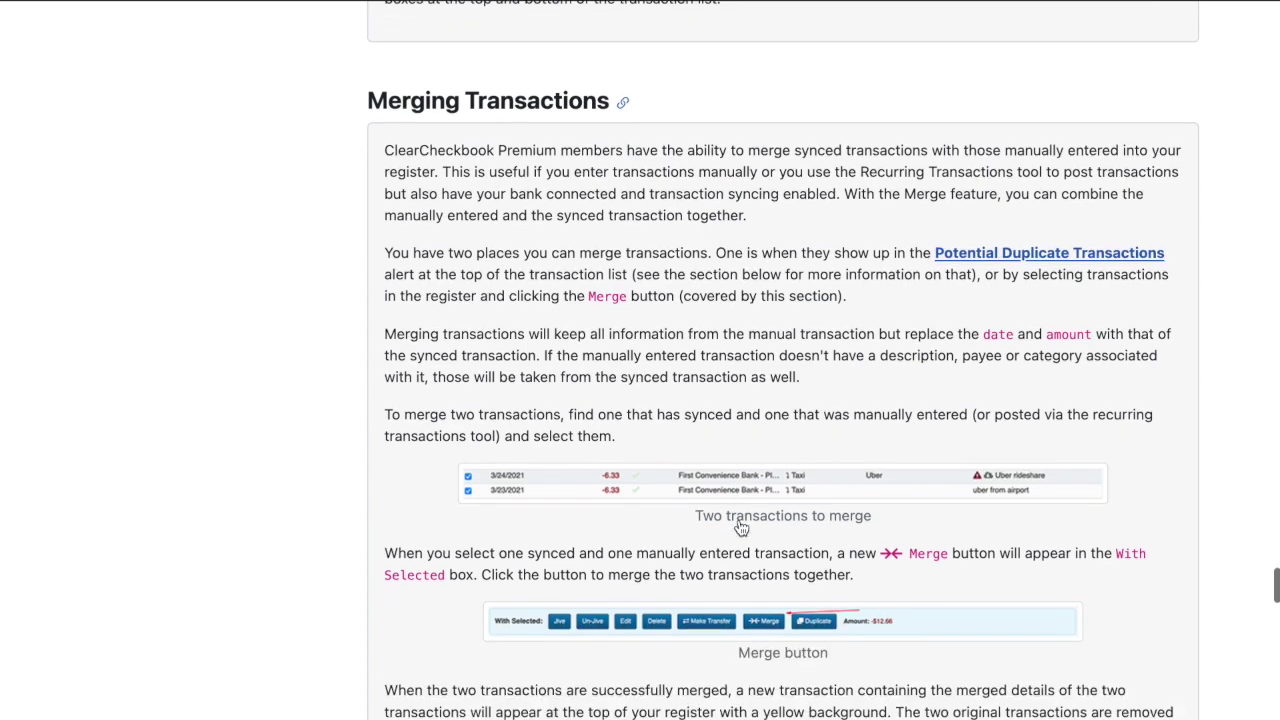
scroll(740, 520, down, 12)
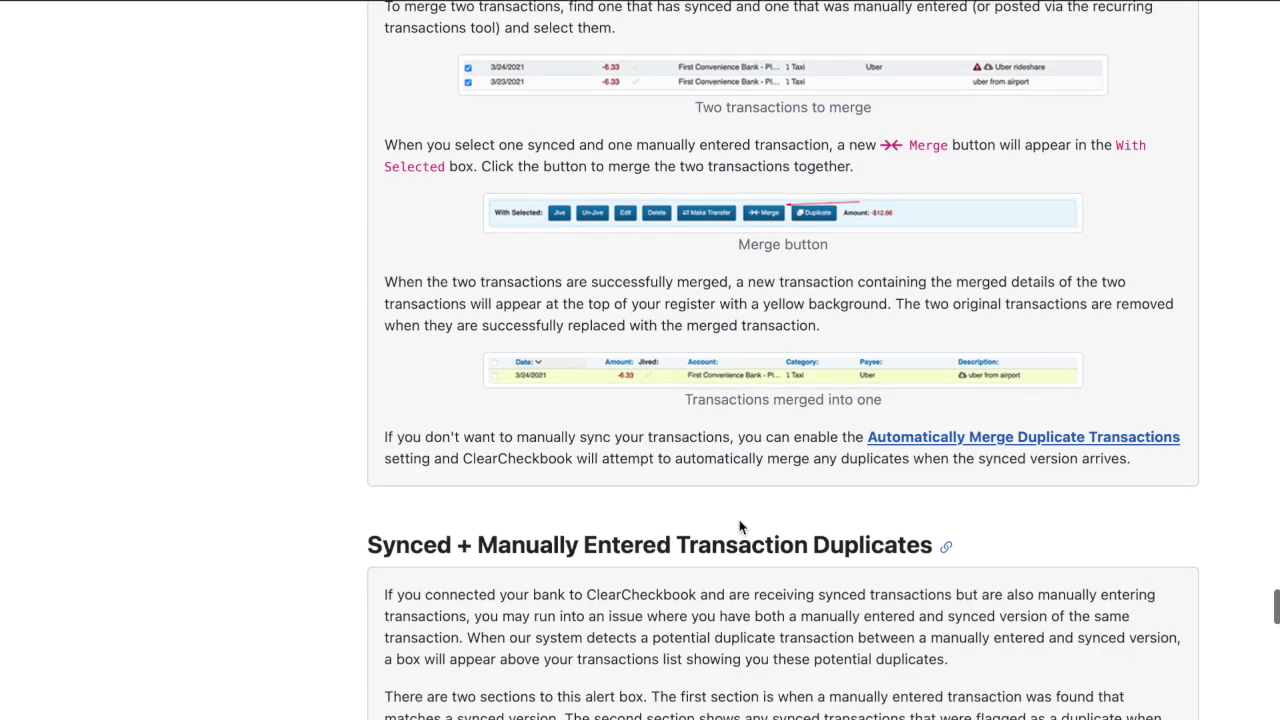
scroll(740, 527, down, 3)
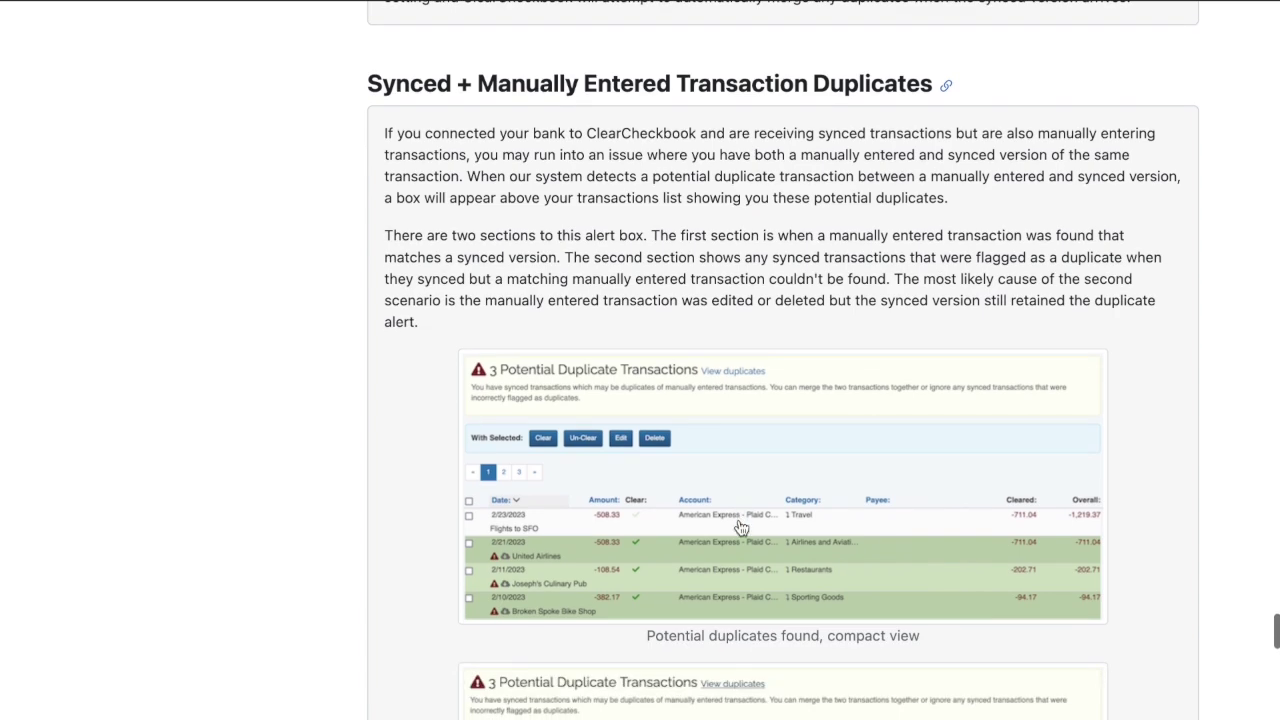
- Open the Connect to a Bank help page under Sync with Banks and review its contents list and Frequently Asked Questions
drag(1275, 635, 1275, 65)
click(183, 221)
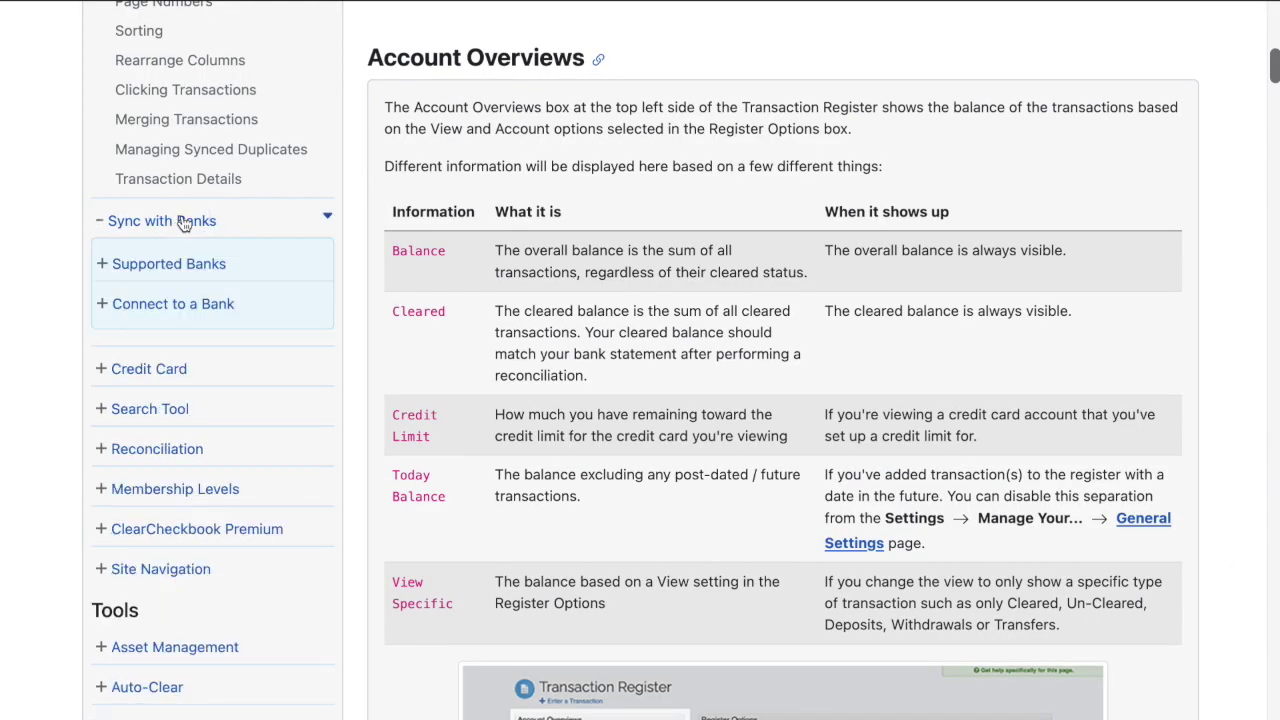
click(176, 304)
scroll(421, 374, down, 5)
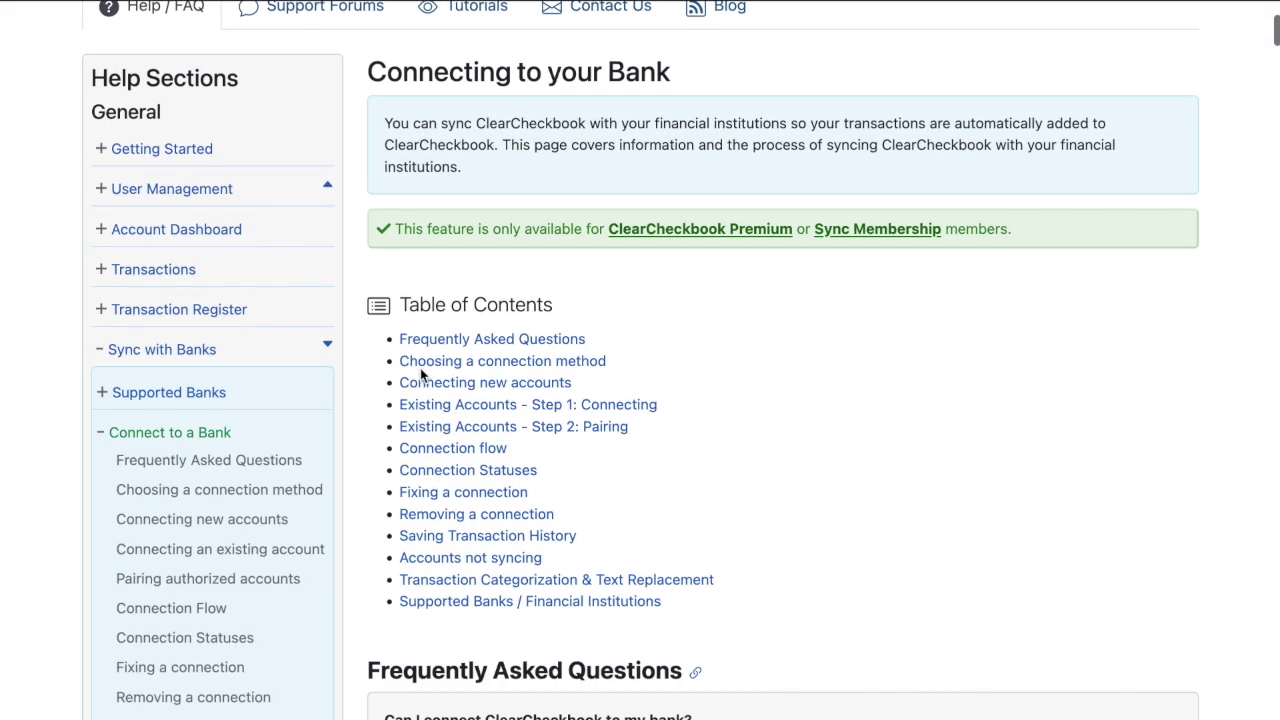
scroll(388, 370, down, 5)
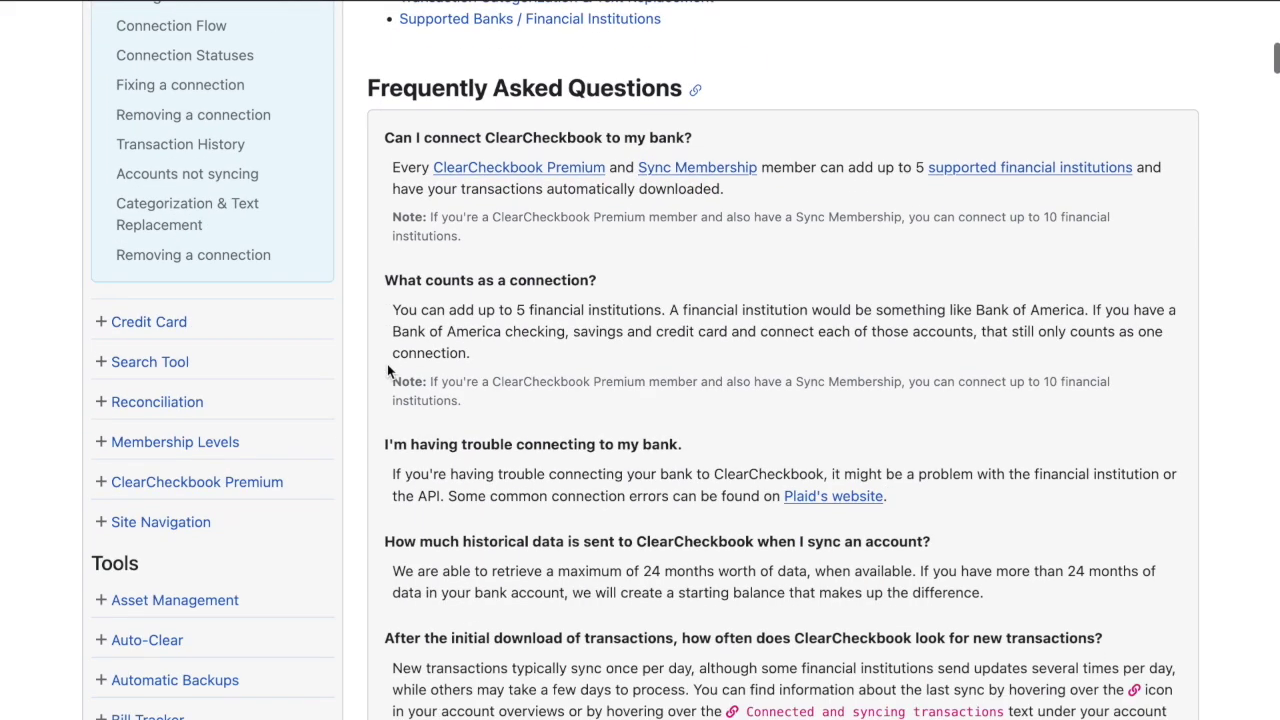